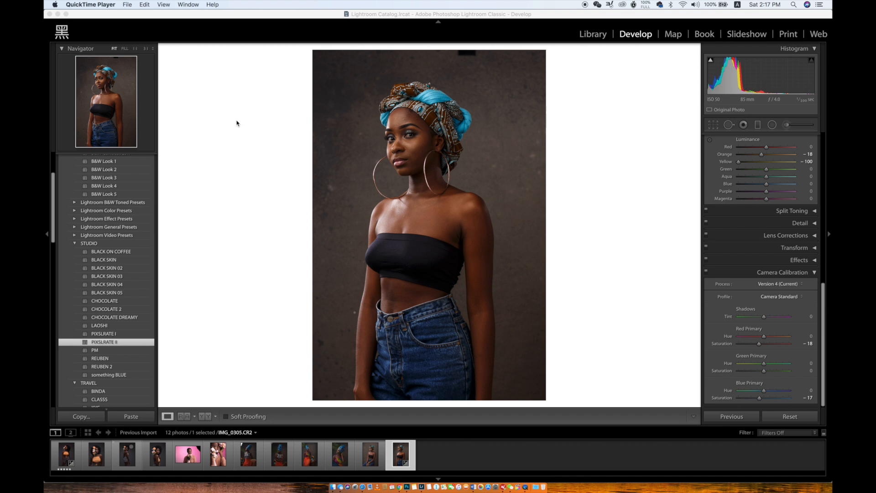
- Switch to Photoshop with IMG_0305.CR2 and show the portrait in full-screen mode with the menu bar
click(267, 118)
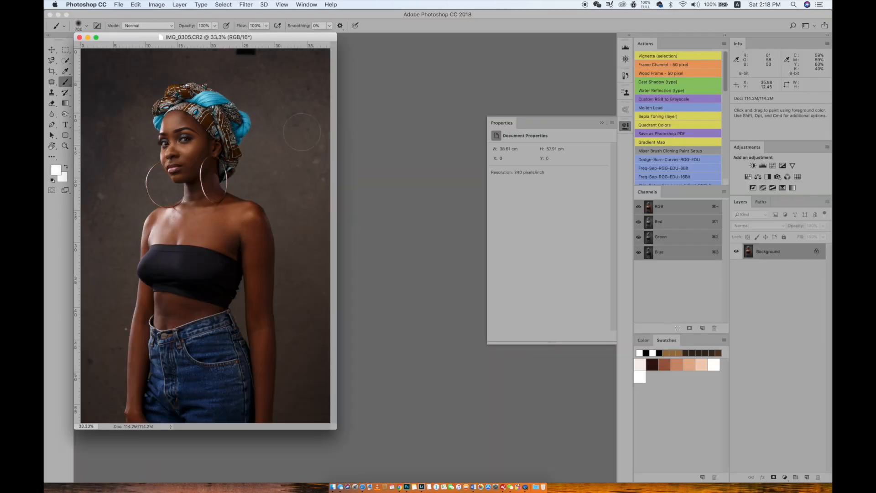
drag(285, 39, 402, 52)
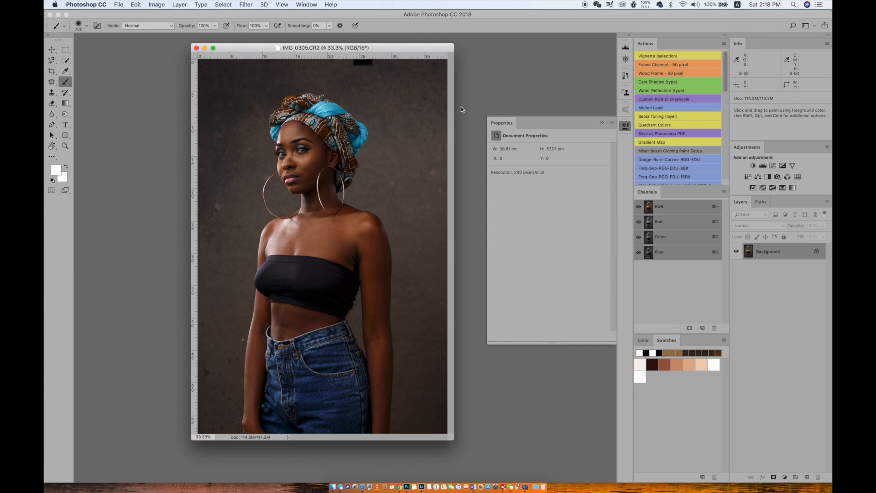
key(f)
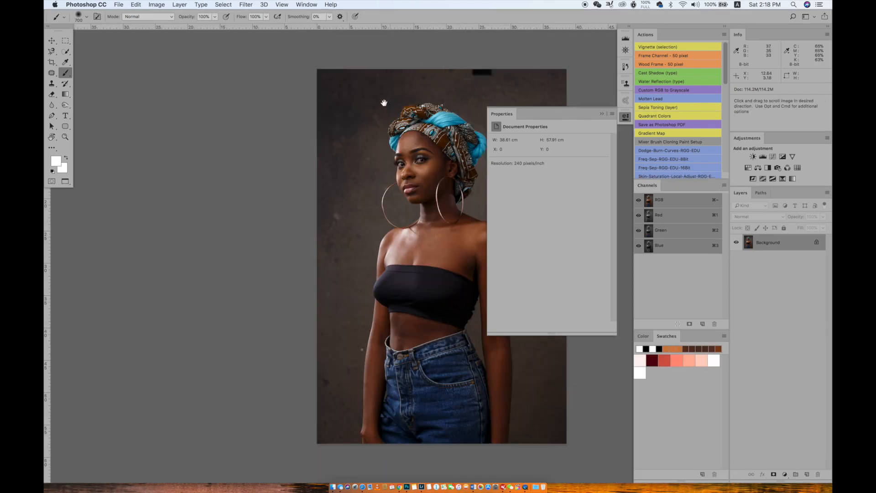
drag(427, 138, 286, 133)
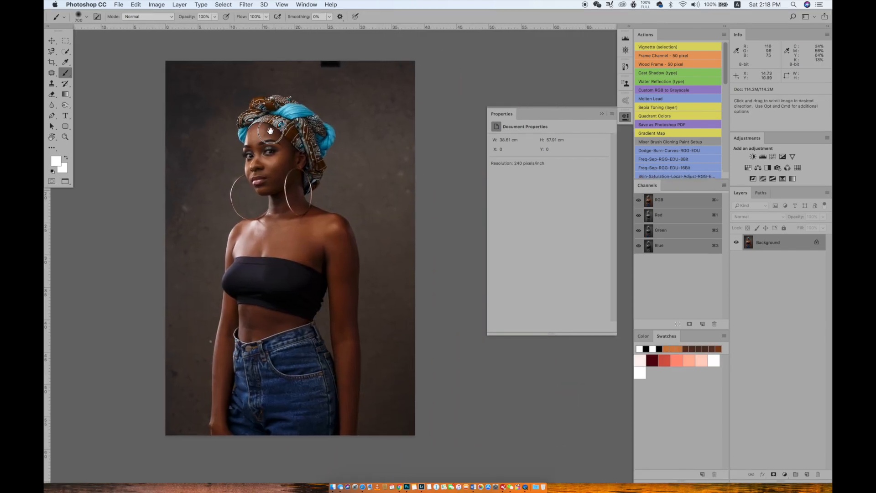
- Duplicate the portrait's Background layer for skin retouching
key(super+plus)
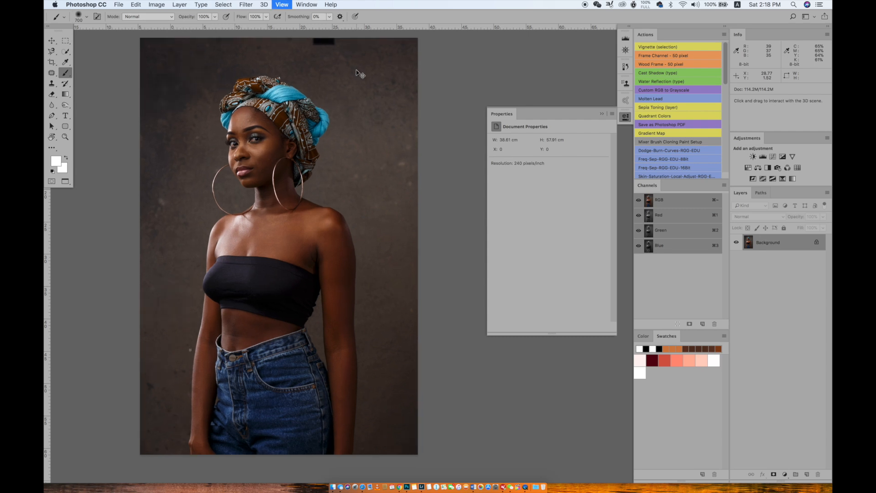
key(super+plus)
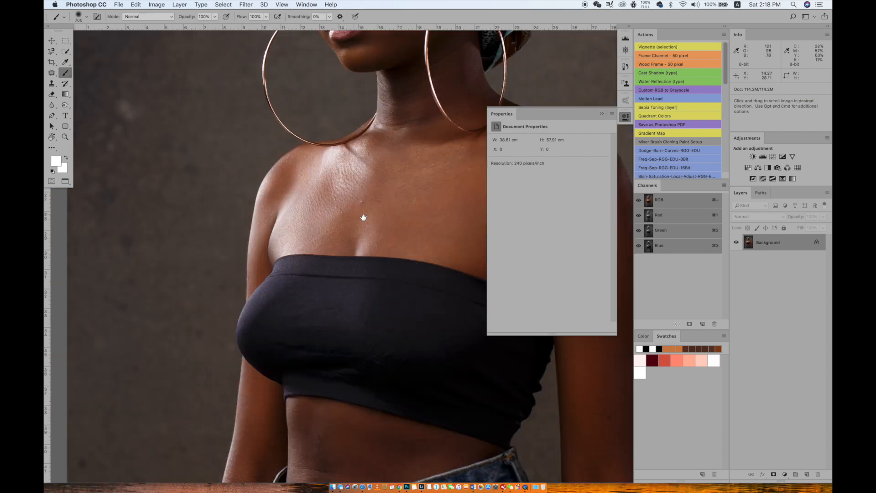
mouse_move(422, 201)
mouse_down()
mouse_move(415, 295)
mouse_move(441, 331)
mouse_up()
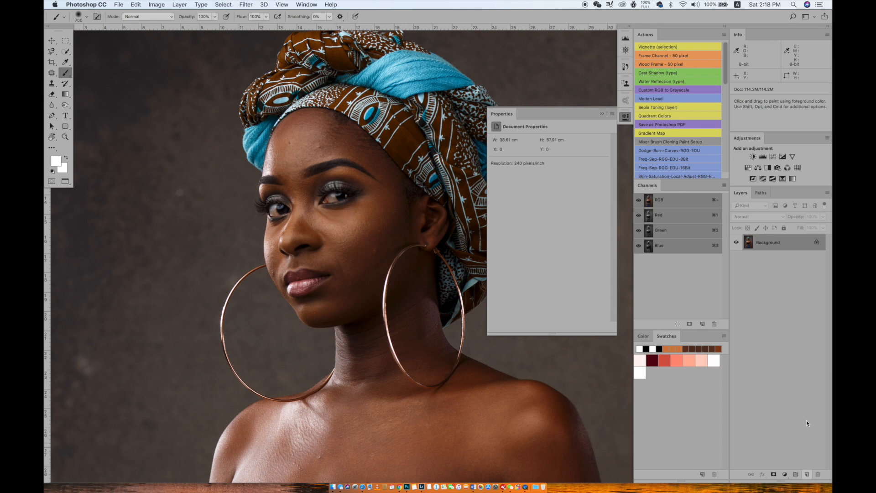
key(super+j)
mouse_move(356, 201)
mouse_down()
mouse_move(399, 202)
mouse_move(364, 237)
mouse_up()
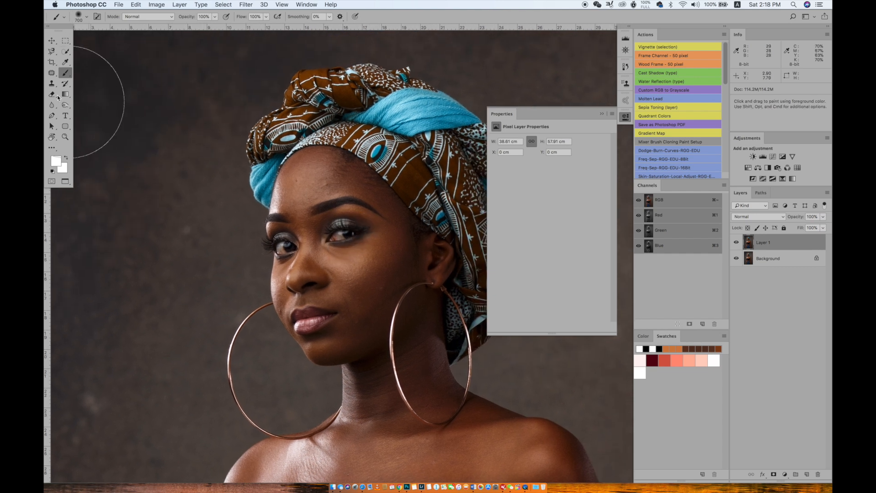
- Remove the small blemishes on the woman's forehead with the Patch tool
click(54, 72)
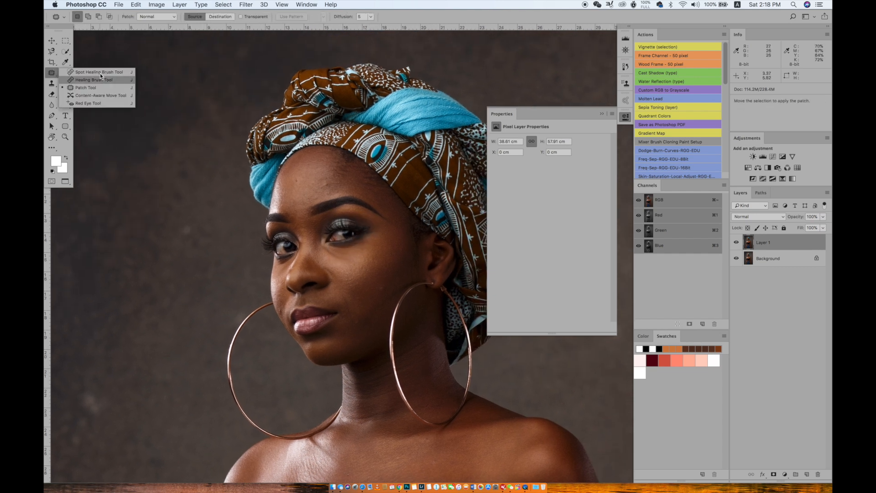
click(124, 90)
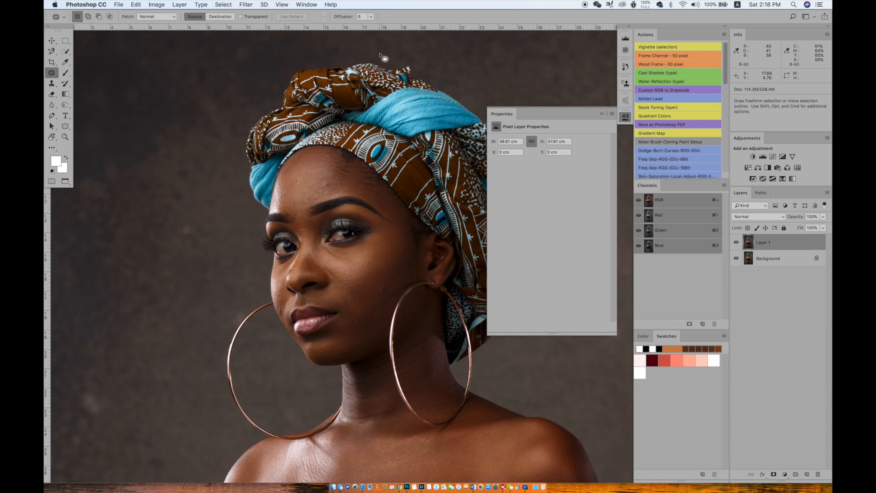
key(super+plus)
key(super+plus)
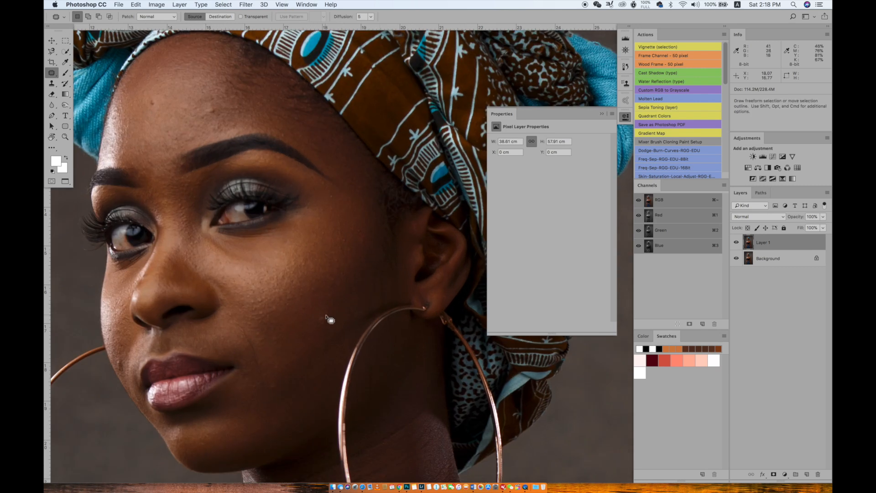
key(space)
drag(260, 217, 383, 344)
mouse_move(335, 233)
mouse_down()
mouse_move(339, 242)
mouse_move(323, 231)
mouse_move(340, 231)
mouse_up()
drag(339, 228, 347, 232)
mouse_move(278, 225)
mouse_down()
mouse_move(283, 230)
mouse_move(275, 226)
mouse_up()
key(super+d)
mouse_move(277, 228)
mouse_down()
mouse_move(309, 242)
mouse_move(276, 226)
mouse_move(299, 247)
mouse_move(347, 256)
mouse_move(324, 233)
mouse_up()
key(super+d)
key(super+d)
drag(327, 239, 344, 249)
key(super+d)
- Patch the blemishes on both cheeks and beside the mouth with clean neighbouring skin
drag(357, 283, 383, 179)
mouse_move(407, 288)
mouse_down()
mouse_move(336, 269)
mouse_move(340, 303)
mouse_move(327, 278)
mouse_move(342, 285)
mouse_move(330, 246)
mouse_move(317, 258)
mouse_move(339, 254)
mouse_move(319, 278)
mouse_move(328, 294)
mouse_move(337, 257)
mouse_move(338, 278)
mouse_move(352, 276)
mouse_up()
click(350, 284)
click(353, 286)
click(344, 286)
key(space)
key(super+d)
key(super+d)
mouse_move(394, 228)
mouse_down()
mouse_move(388, 221)
mouse_move(389, 231)
mouse_move(405, 214)
mouse_up()
key(super+d)
drag(354, 253, 421, 332)
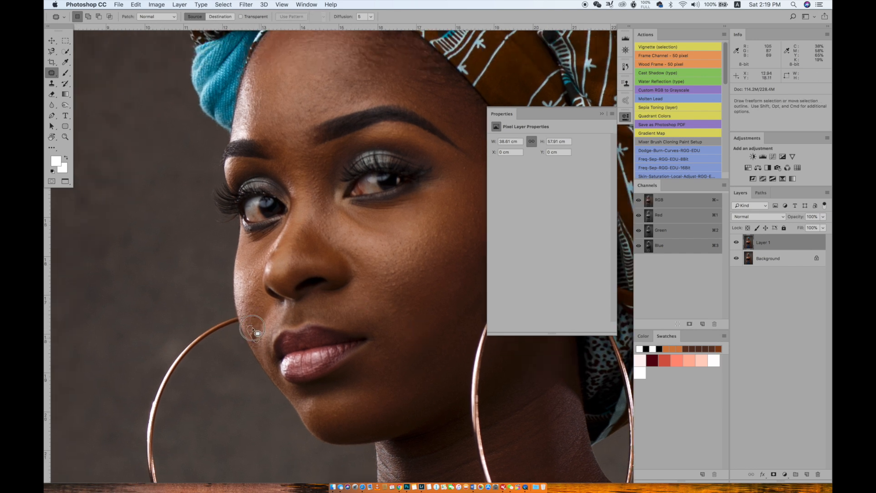
mouse_move(254, 337)
mouse_down()
mouse_move(255, 345)
mouse_move(262, 332)
mouse_up()
key(super+d)
- Patch the small spots across the middle of the chest above the black top
scroll(274, 296, up, 6)
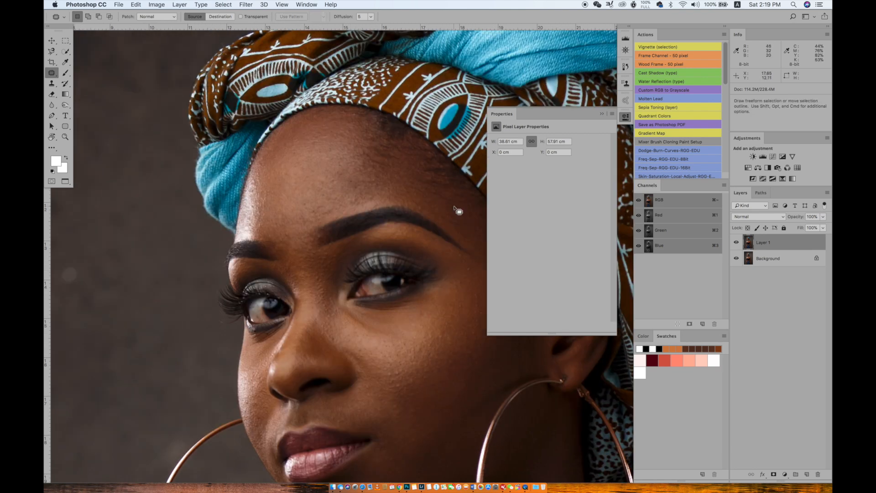
key(super+0)
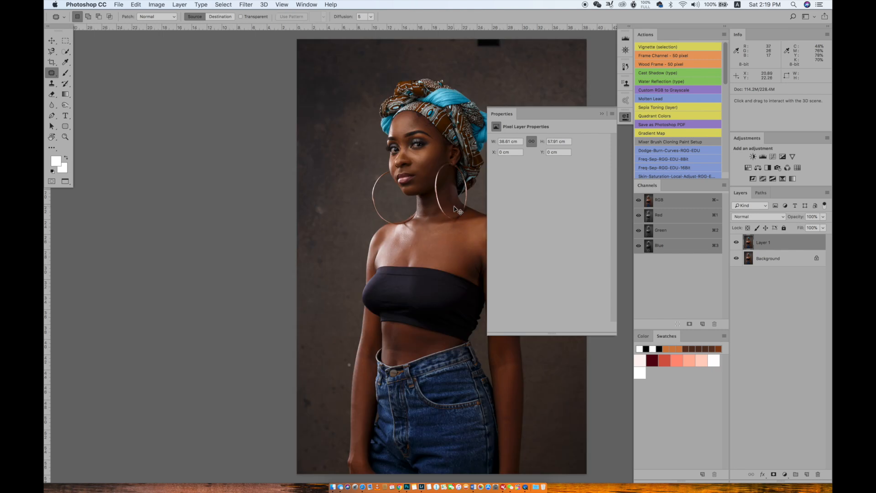
key(super+equal)
key(super+equal)
key(super+equal)
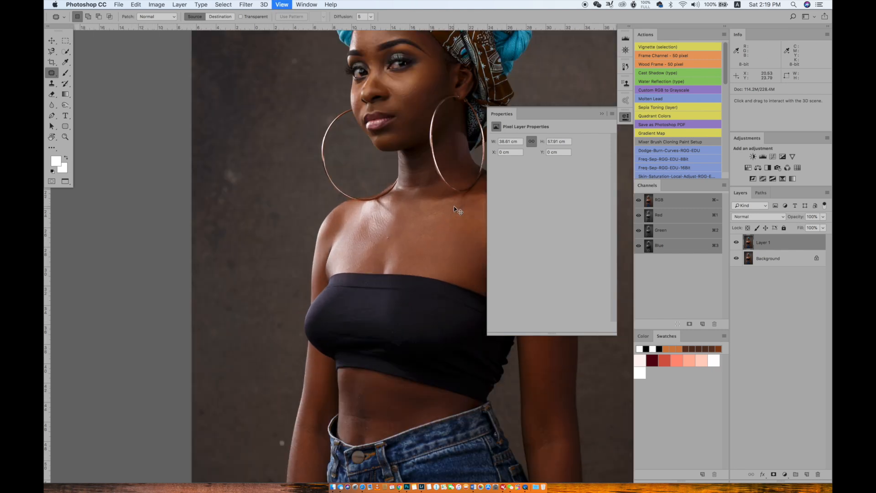
key(super+equal)
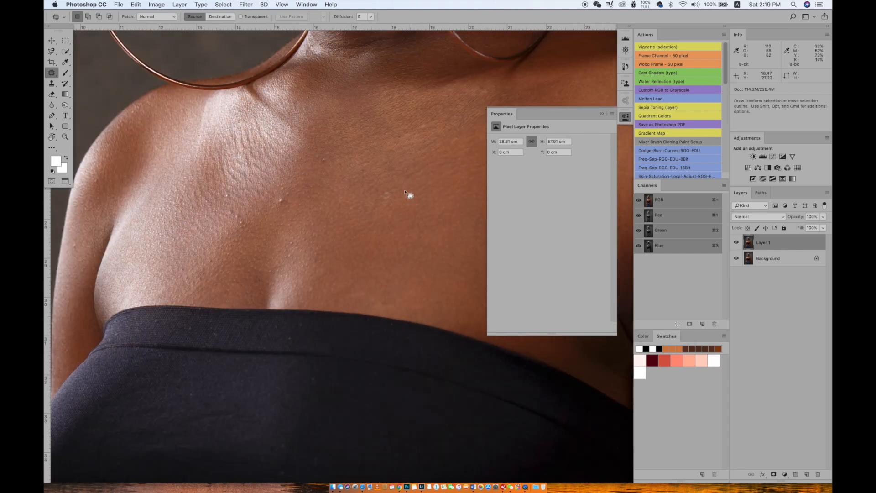
mouse_move(381, 186)
mouse_down()
mouse_move(397, 196)
mouse_move(382, 186)
mouse_up()
mouse_move(282, 204)
mouse_down()
mouse_move(273, 200)
mouse_move(290, 201)
mouse_up()
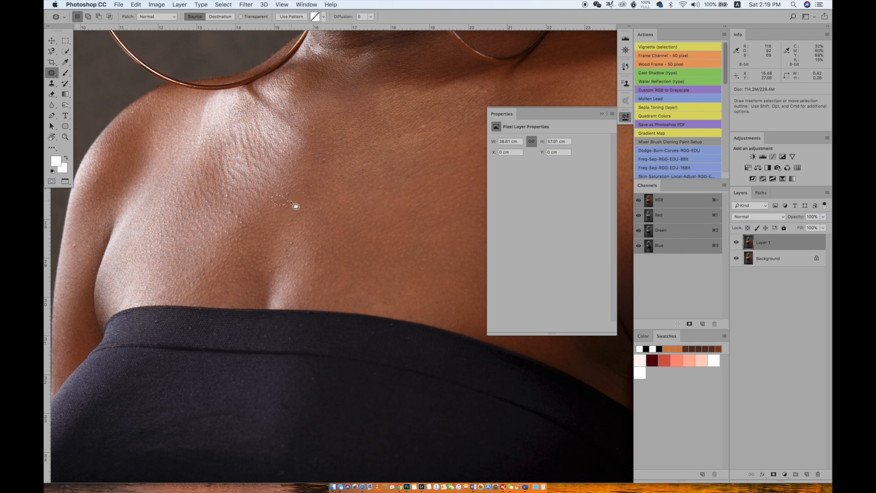
mouse_move(219, 210)
mouse_down()
mouse_move(261, 230)
mouse_move(229, 210)
mouse_move(257, 207)
mouse_up()
click(246, 205)
- Reselect the Patch tool and remove the dark marks on the central upper chest
click(52, 73)
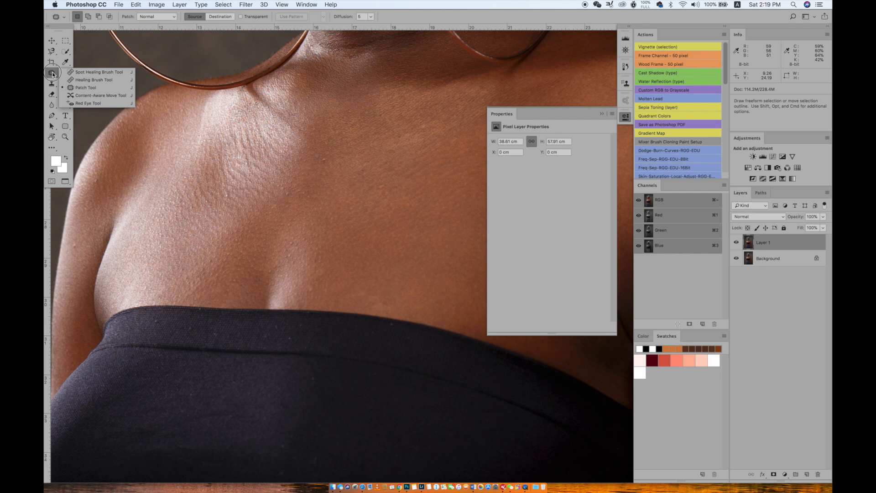
mouse_move(325, 161)
mouse_down()
mouse_move(315, 153)
mouse_move(333, 157)
mouse_move(329, 172)
mouse_move(290, 188)
mouse_up()
click(329, 172)
mouse_move(292, 193)
mouse_down()
mouse_move(304, 199)
mouse_move(337, 188)
mouse_up()
click(337, 189)
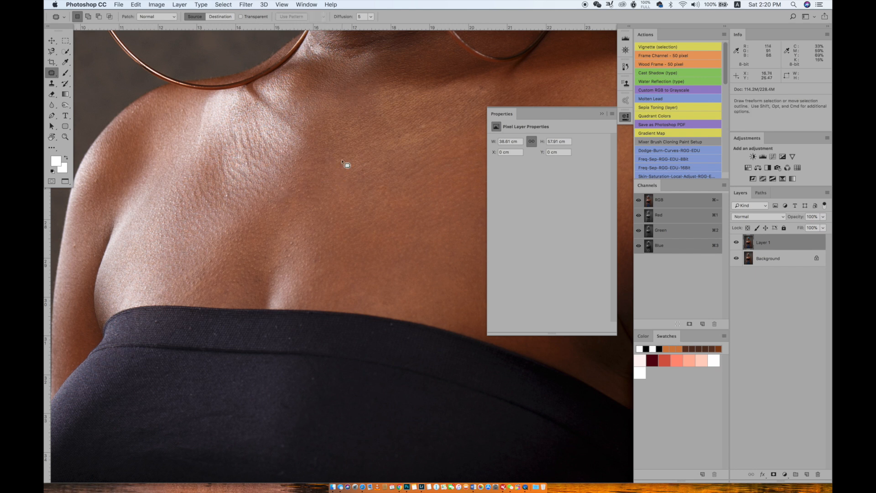
- Patch the uneven marks on the chest between the neck and the shoulder nearest the camera
drag(422, 182, 321, 248)
mouse_move(374, 200)
mouse_down()
mouse_move(357, 241)
mouse_move(382, 229)
mouse_move(378, 223)
mouse_up()
drag(371, 238, 381, 254)
click(381, 254)
drag(302, 219, 289, 224)
drag(289, 224, 311, 225)
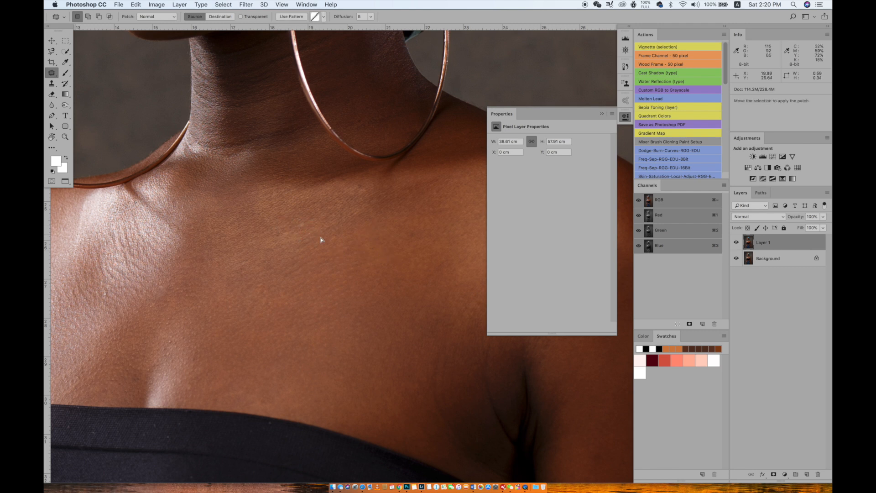
click(338, 265)
- Patch the remaining skin marks around the shoulder and armpit beside the black top
drag(395, 274, 283, 200)
drag(396, 248, 284, 177)
mouse_move(328, 206)
mouse_down()
mouse_move(319, 186)
mouse_move(336, 192)
mouse_move(289, 231)
mouse_move(299, 280)
mouse_move(302, 216)
mouse_up()
click(276, 232)
drag(297, 244, 263, 222)
key(super+d)
mouse_move(326, 293)
mouse_down()
mouse_move(310, 224)
mouse_move(278, 183)
mouse_move(254, 172)
mouse_move(274, 212)
mouse_move(304, 222)
mouse_up()
drag(277, 194, 245, 185)
key(super+d)
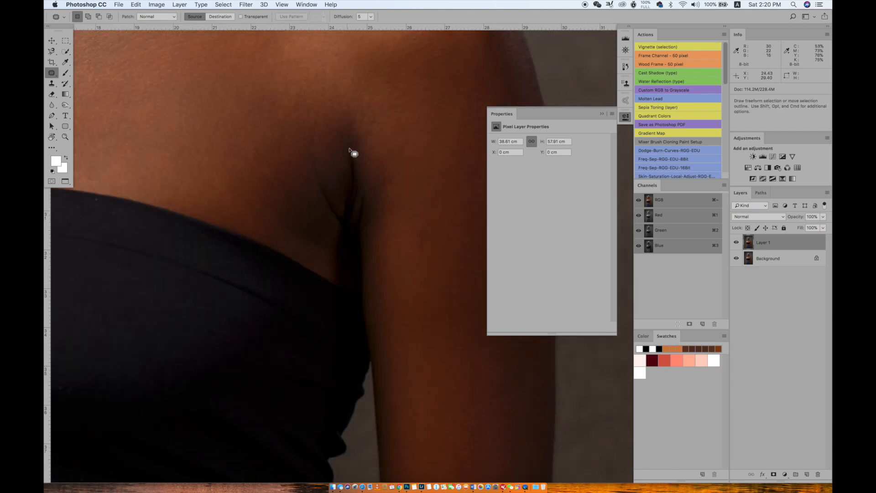
- Examine the retouched skin from shoulder to forehead and compare the face with Layer 1 hidden and shown
drag(403, 162, 322, 215)
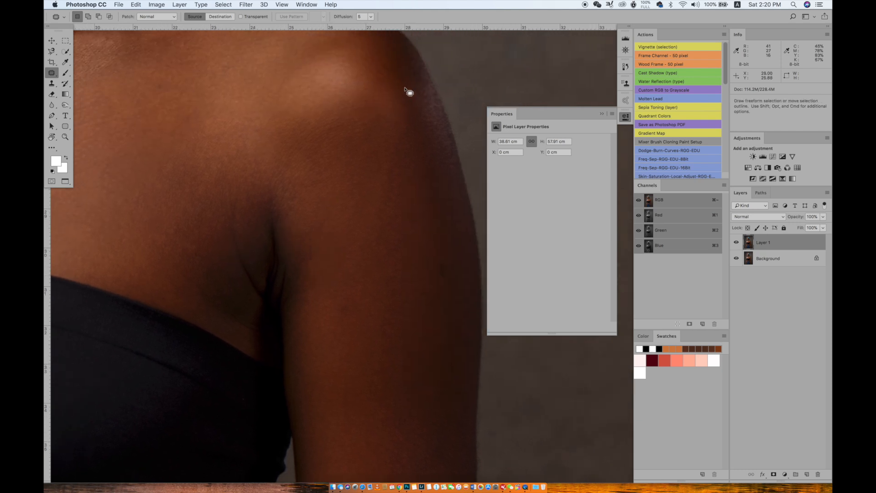
key(super+0)
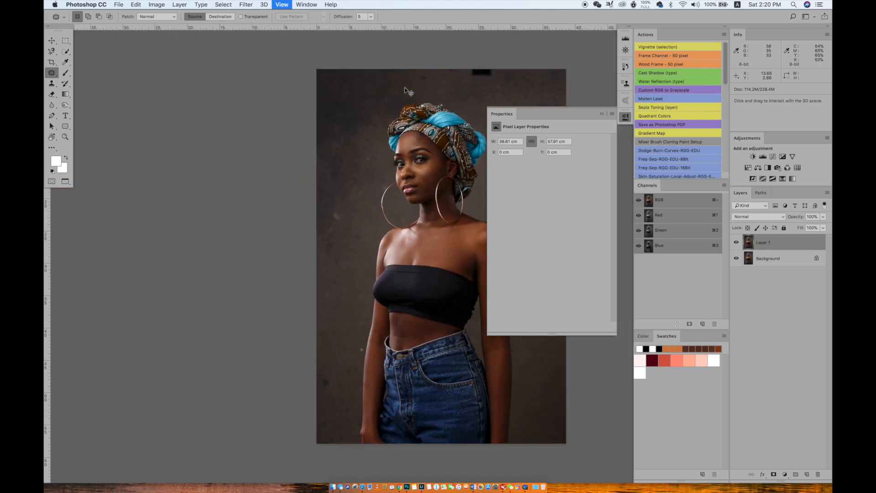
key(super+minus)
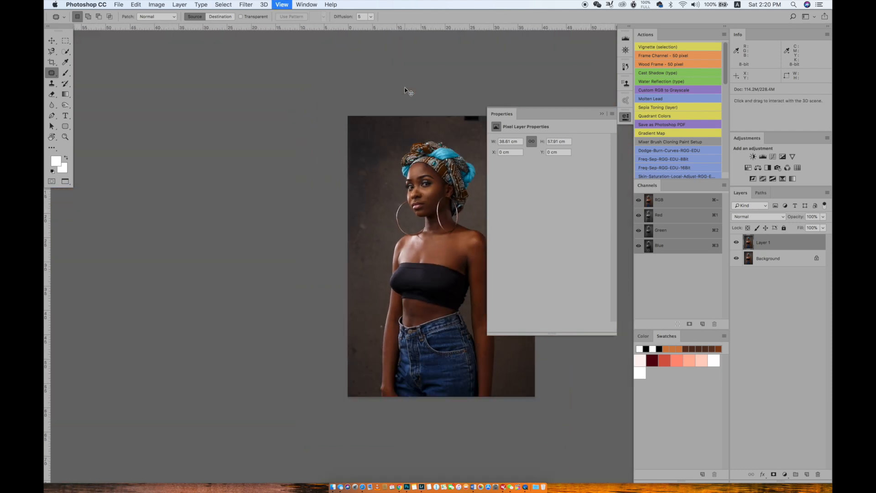
key(super+0)
key(super+plus)
key(super+plus)
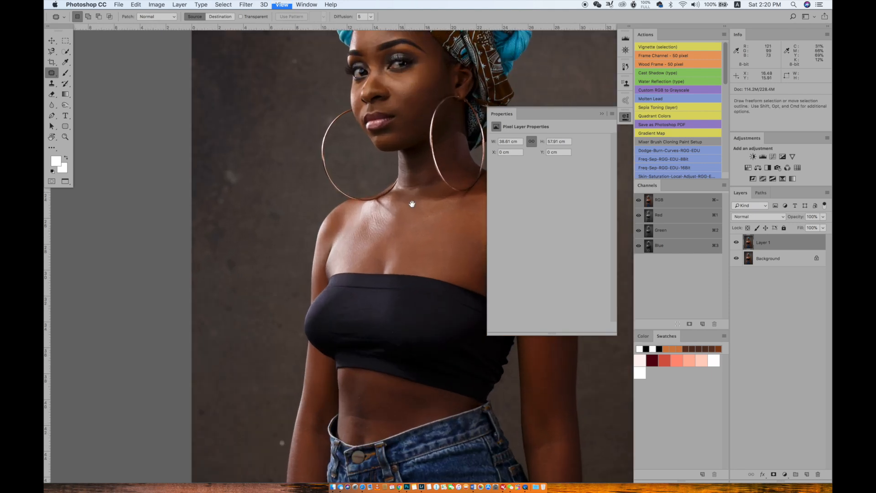
drag(405, 201, 368, 270)
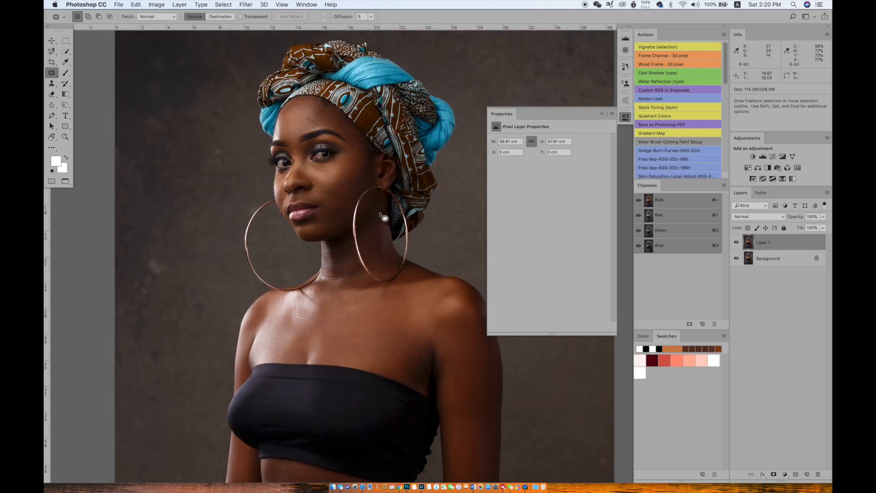
key(super+plus)
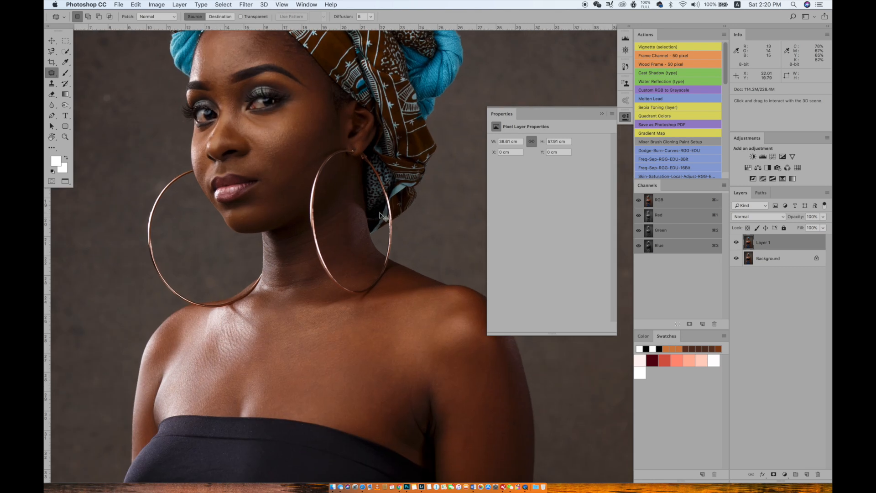
key(super+plus)
key(super+plus)
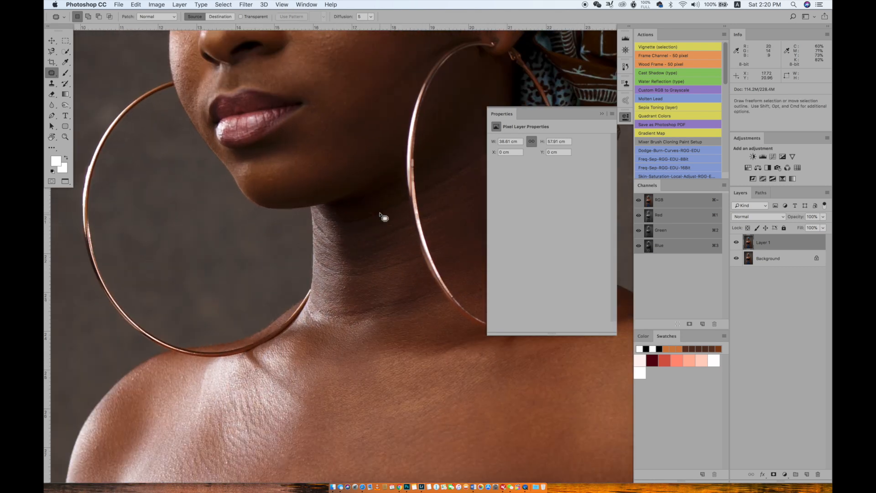
scroll(385, 201, up, 10)
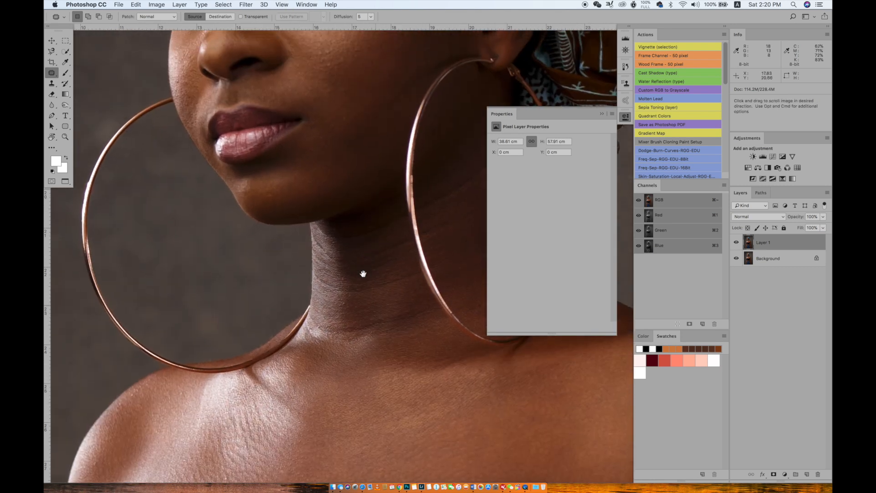
scroll(369, 352, up, 4)
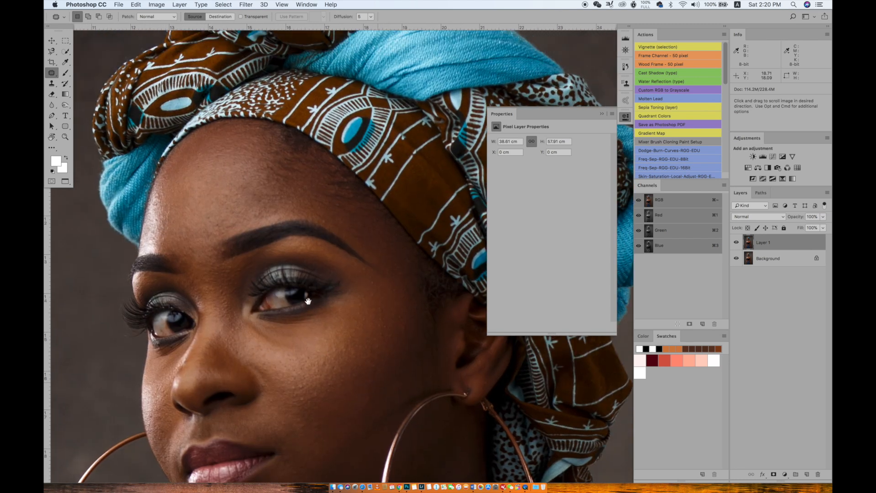
scroll(343, 204, down, 8)
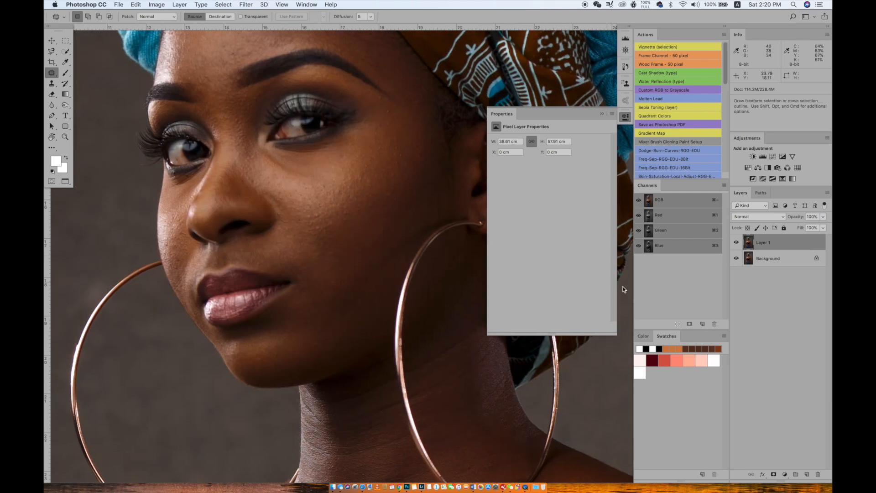
click(736, 243)
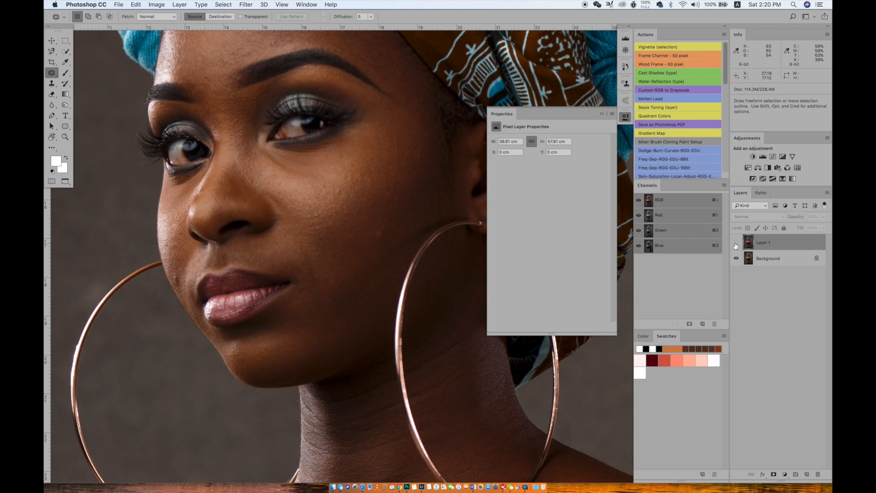
click(736, 242)
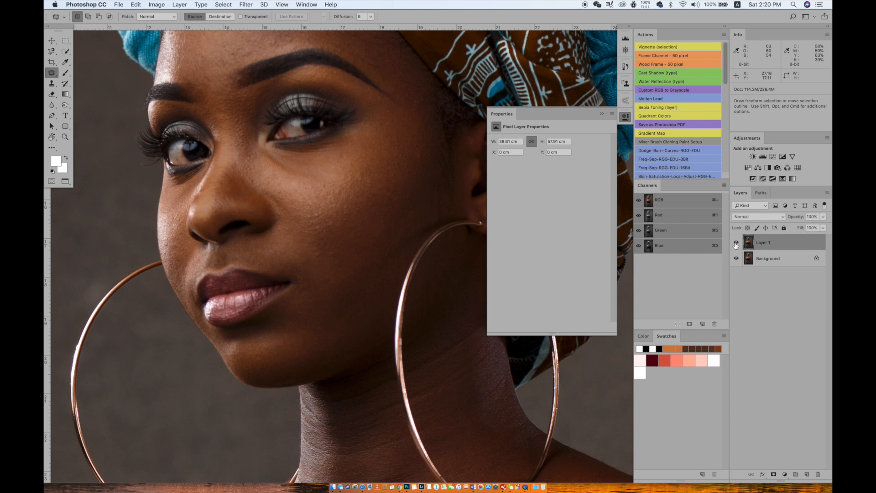
- Merge the retouched Layer 1 into the Background layer
click(775, 262)
key(super+e)
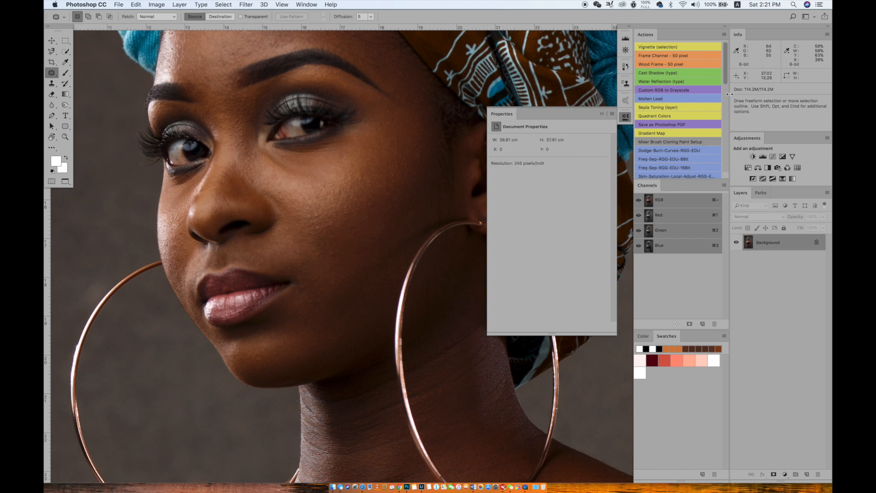
- Run a frequency separation action with a 9-pixel Gaussian Blur radius for the low frequency layer, and collapse the layer properties
drag(728, 72, 729, 161)
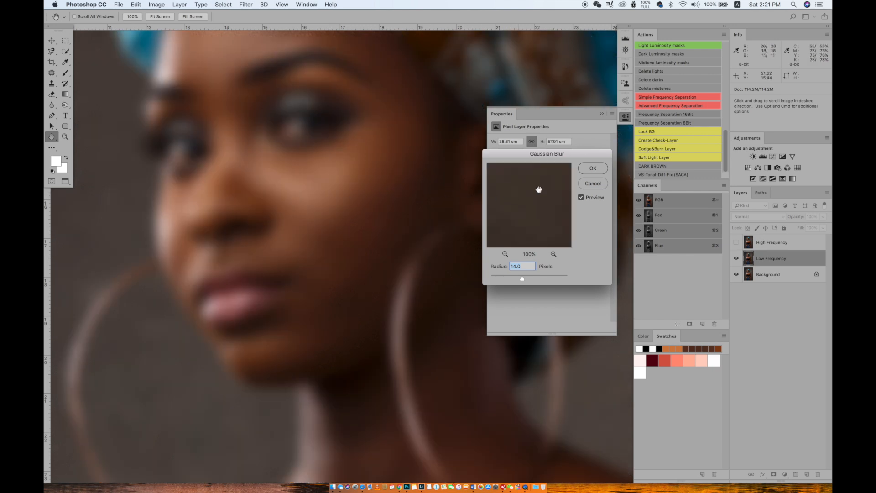
mouse_move(522, 280)
mouse_down()
mouse_move(512, 279)
mouse_move(521, 280)
mouse_up()
key(BackSpace)
text(9)
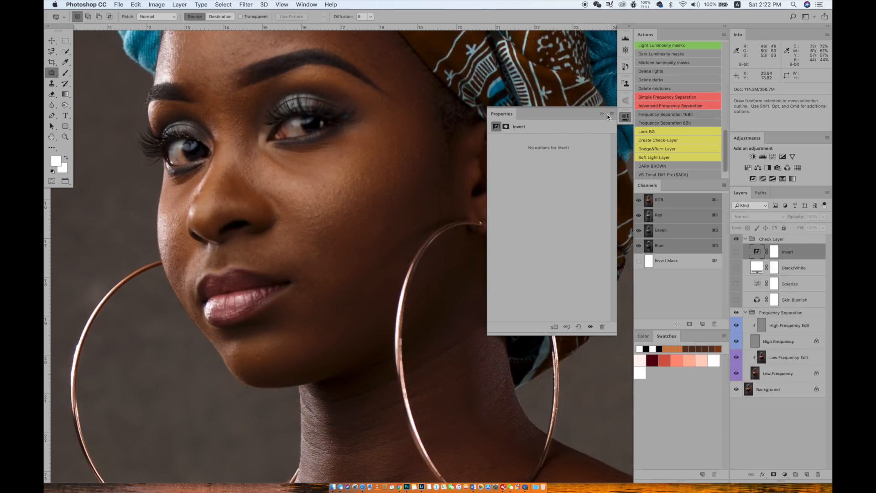
click(602, 113)
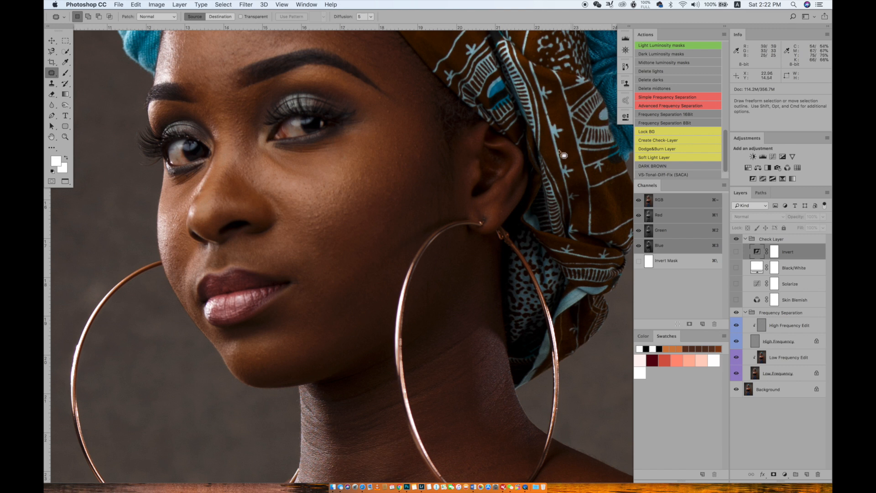
- Blend the uneven skin tones on the forehead and cheeks using the Mixer Brush on the Low Frequency Edit layer
scroll(323, 219, up, 5)
scroll(323, 219, left, 2)
scroll(382, 262, up, 1)
scroll(382, 261, left, 1)
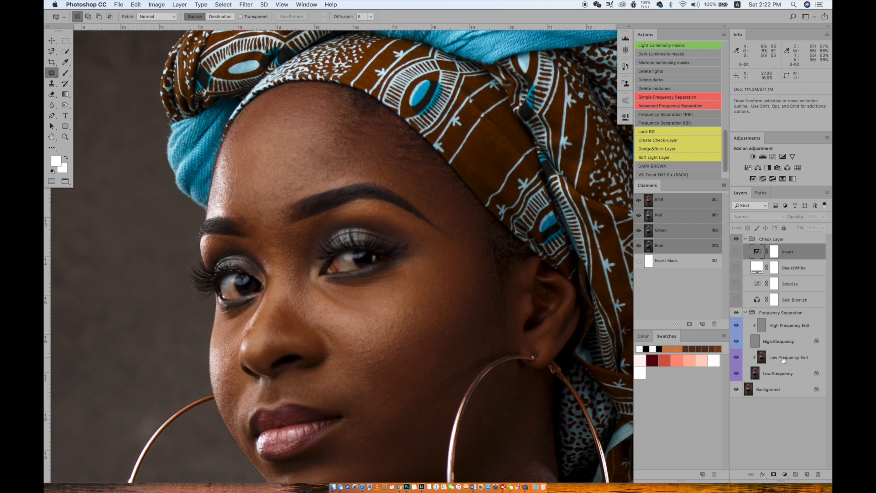
click(781, 360)
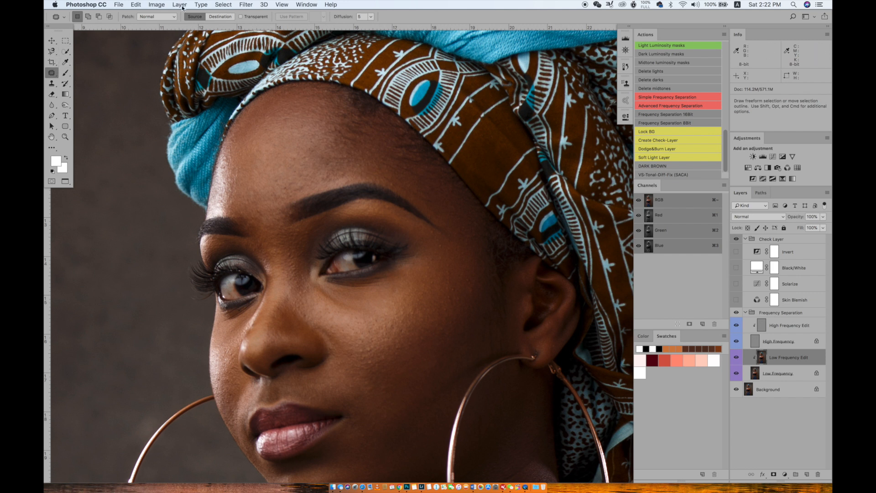
click(65, 73)
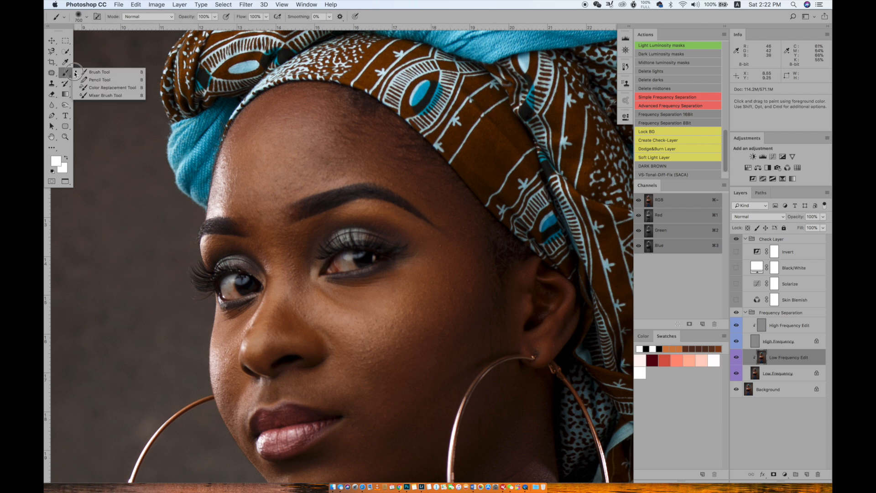
click(110, 95)
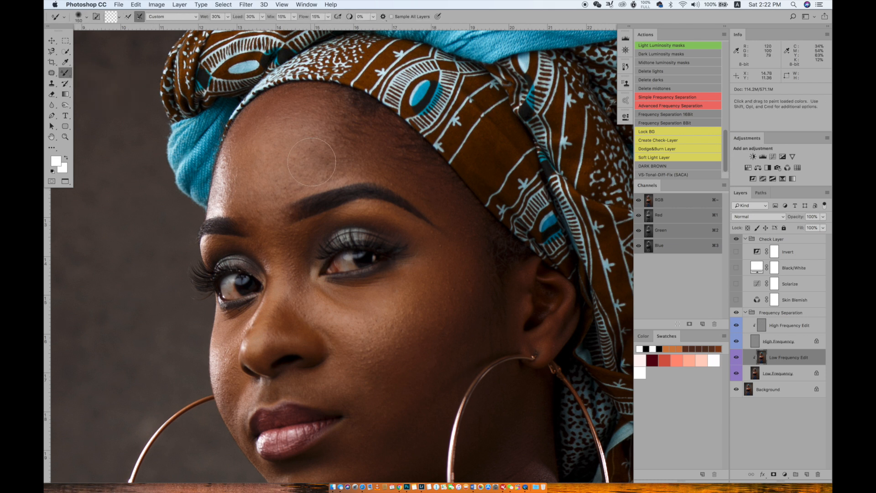
key(bracketright)
key(bracketright)
key(bracketleft)
key(bracketleft)
key(bracketright)
key(bracketright)
key(bracketright)
key(bracketright)
key(bracketright)
key(bracketright)
key(bracketleft)
key(bracketleft)
key(bracketleft)
- Blend the skin tones around the chin, mouth and side of the nose, reducing the Mixer Brush to 125 pixels
mouse_move(400, 368)
mouse_down()
mouse_move(411, 344)
mouse_move(422, 187)
mouse_up()
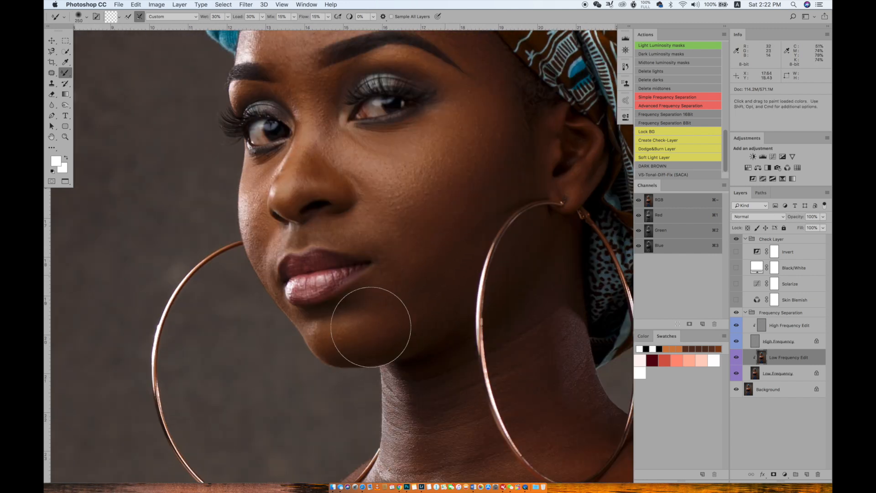
key(bracketleft)
key(bracketleft)
key(bracketleft)
key(bracketleft)
key(bracketleft)
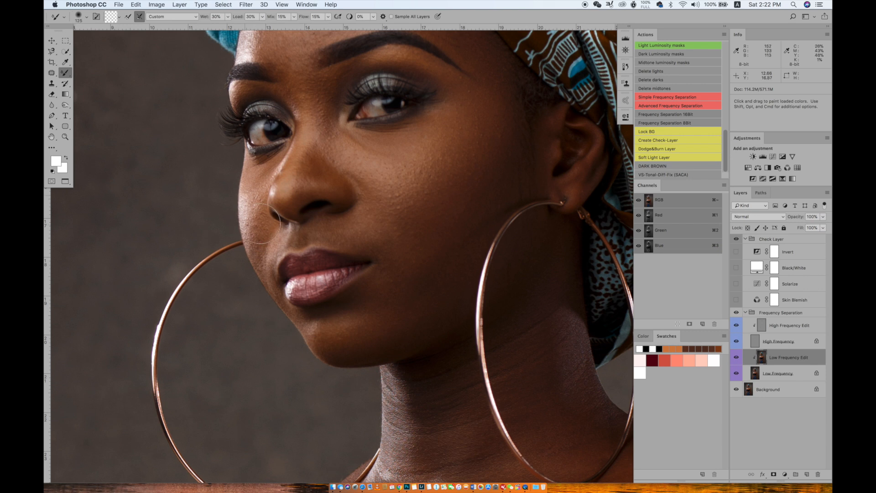
- Blend the skin tones on the upper face around the eyes and eyebrows, taking the Mixer Brush down to about 70 pixels
drag(366, 158, 345, 299)
key(bracketright)
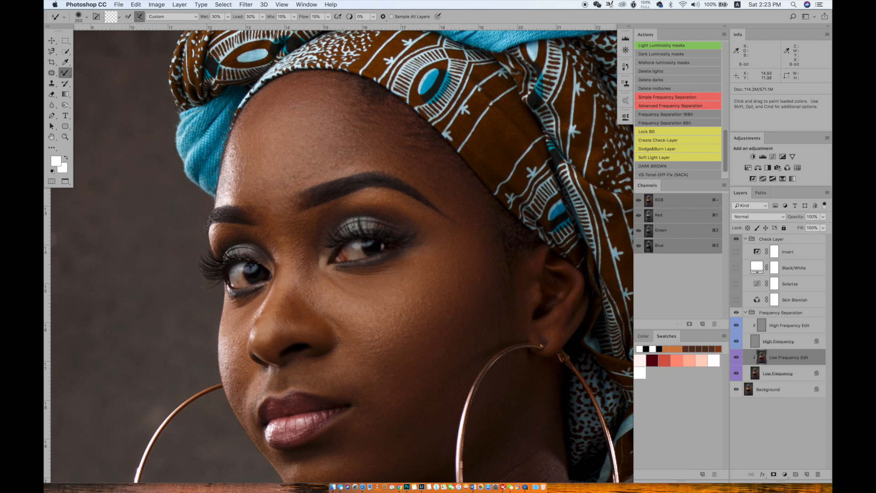
key(bracketleft)
key(bracketleft)
key(bracketleft)
key(bracketleft)
key(bracketleft)
key(bracketleft)
key(bracketleft)
key(bracketright)
key(bracketright)
key(bracketright)
key(bracketright)
- Blend the skin tones on the side of the neck inside the hoop earring with a 250-pixel Mixer Brush
scroll(411, 343, down, 5)
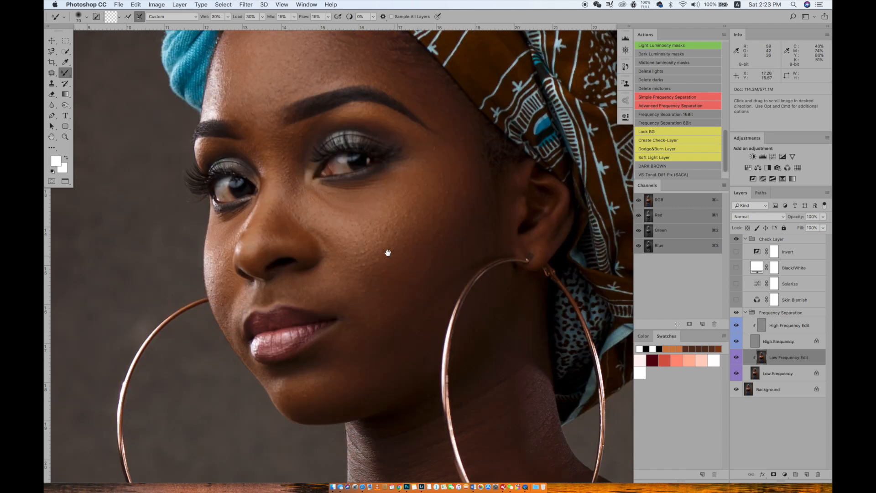
key(bracketright)
key(bracketright)
key(bracketright)
key(bracketright)
key(bracketright)
key(bracketright)
key(bracketright)
key(bracketright)
key(bracketright)
key(bracketright)
key(bracketright)
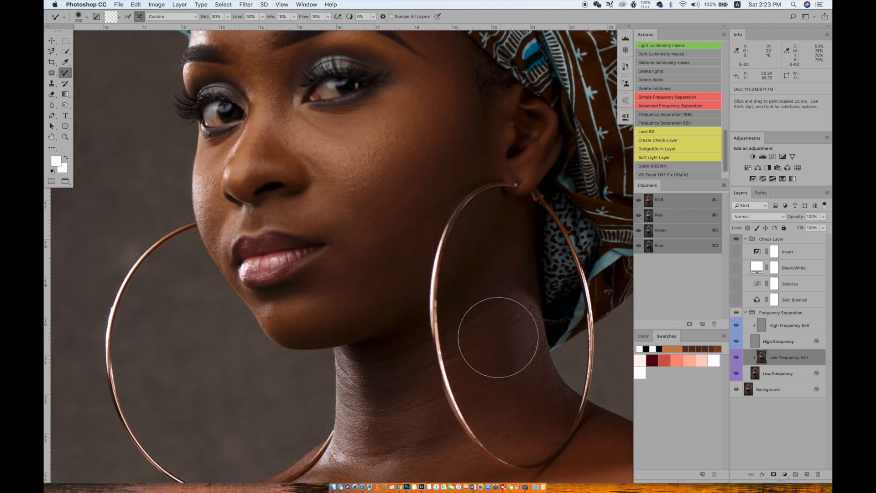
- Blend the skin tones on the front of the neck below the jaw with a 150-pixel Mixer Brush
key(bracketleft)
key(bracketleft)
key(bracketleft)
key(bracketleft)
key(bracketleft)
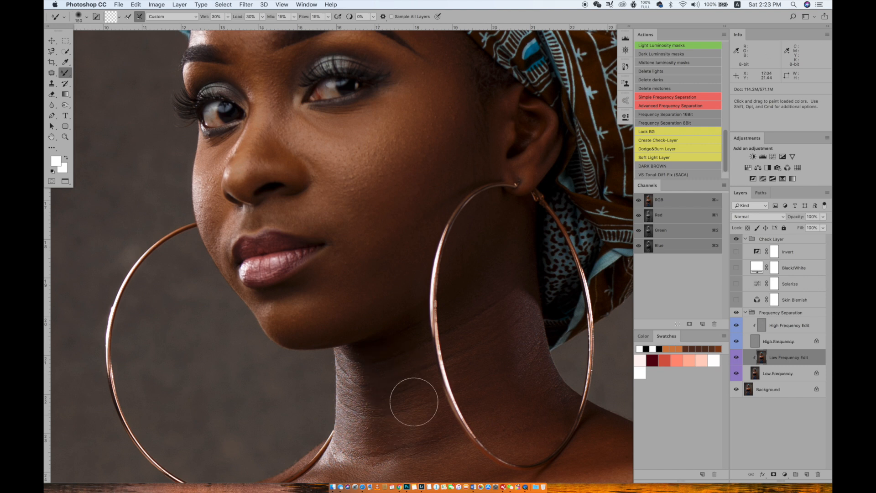
drag(421, 306, 406, 258)
drag(452, 383, 398, 140)
key(bracketright)
- Soften the bright highlights on the chest above the black top with a larger Mixer Brush
key(super+0)
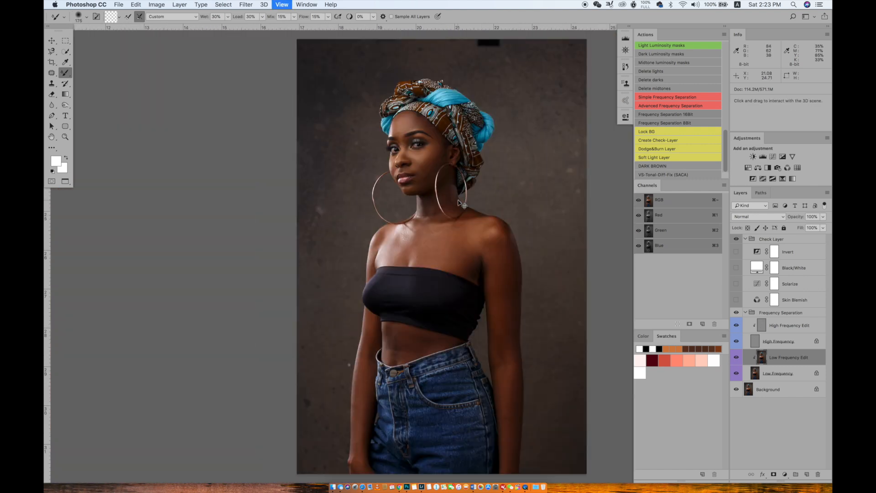
key(bracketright)
key(bracketright)
key(bracketright)
key(bracketright)
key(bracketright)
key(bracketright)
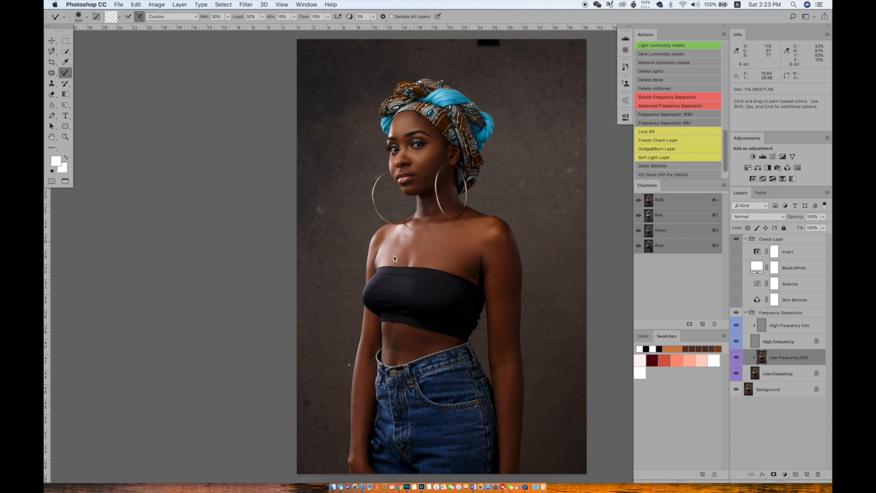
mouse_move(410, 254)
mouse_down()
mouse_move(410, 237)
mouse_move(393, 241)
mouse_up()
key(bracketleft)
key(bracketleft)
key(bracketleft)
key(bracketleft)
key(bracketleft)
key(bracketleft)
key(bracketleft)
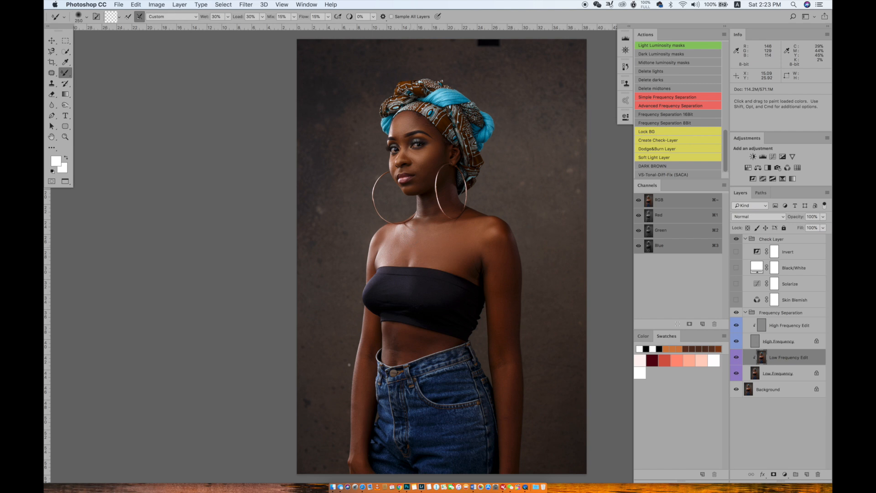
- Blend the skin tones across the shoulders and upper arms, adjusting the Mixer Brush size to each area
key(bracketright)
key(bracketright)
key(bracketright)
key(bracketleft)
key(bracketleft)
key(bracketleft)
key(bracketleft)
key(bracketleft)
key(bracketleft)
key(bracketleft)
key(bracketright)
key(bracketright)
key(bracketright)
key(bracketleft)
- Blend the skin tones on the lower arms and midriff around the jeans with the Mixer Brush
key(space)
mouse_move(514, 392)
mouse_down()
mouse_move(475, 303)
mouse_move(500, 274)
mouse_up()
key(bracketright)
key(bracketright)
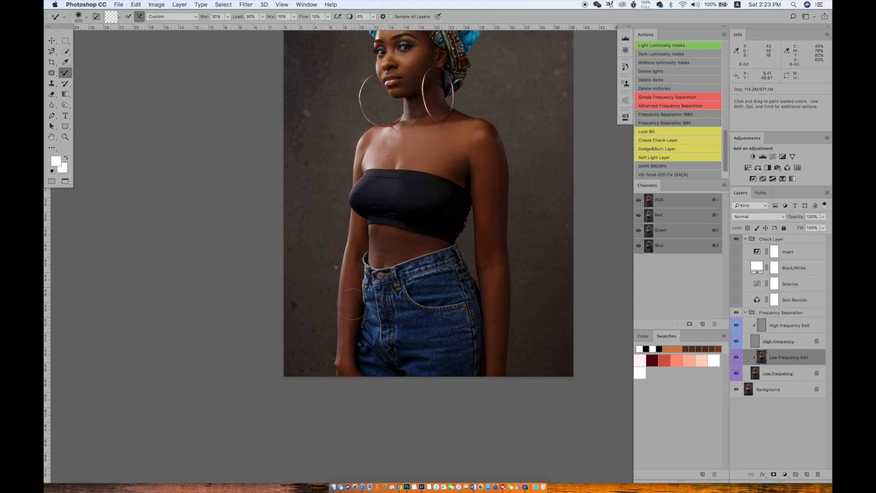
key(bracketleft)
key(bracketleft)
key(bracketleft)
drag(418, 303, 402, 364)
drag(410, 263, 417, 388)
key(bracketright)
key(bracketright)
key(bracketleft)
key(bracketleft)
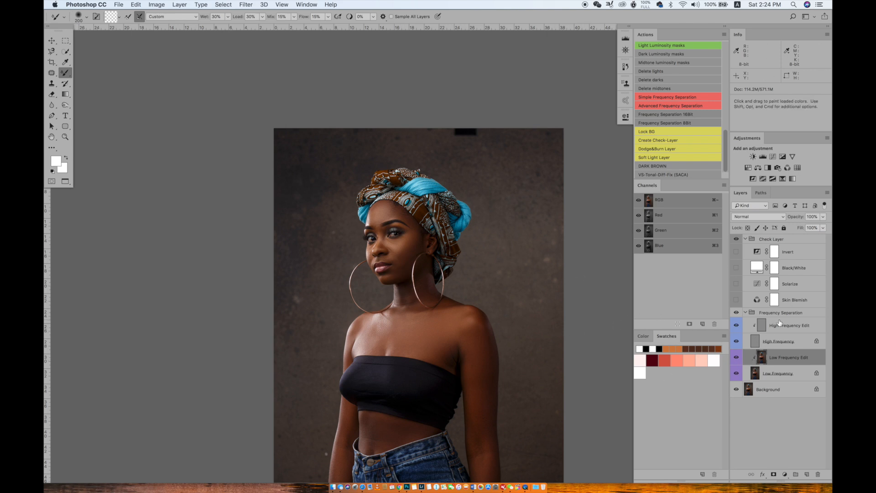
- Clone clean skin texture over the bumps on the cheek using the Clone Stamp on the High Frequency Edit layer
key(super+plus)
key(super+plus)
key(super+plus)
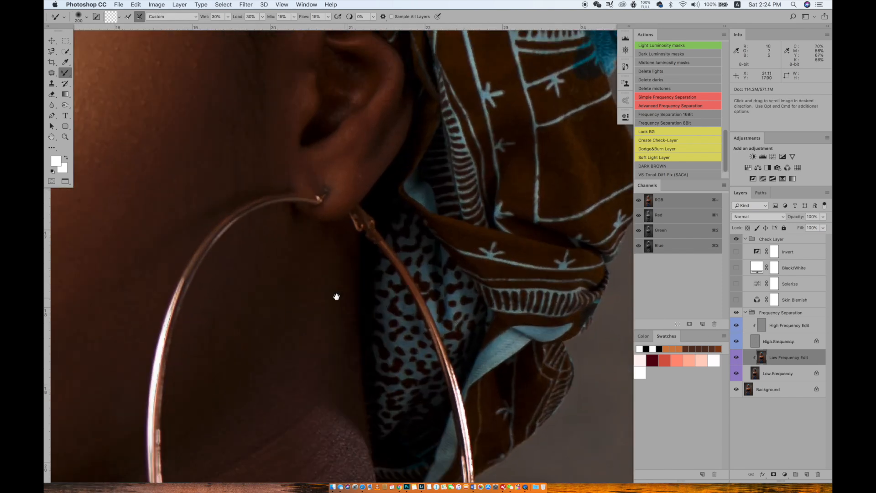
drag(294, 260, 305, 267)
mouse_move(119, 198)
mouse_down()
mouse_move(386, 317)
mouse_move(460, 298)
mouse_up()
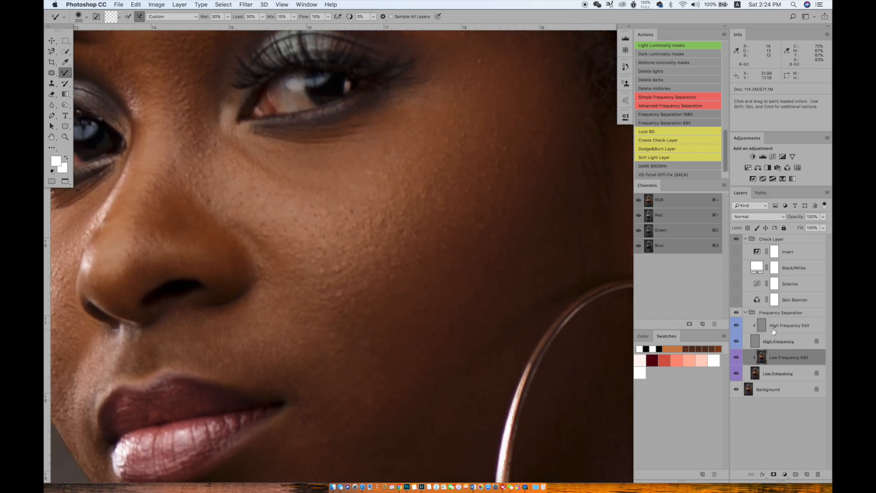
click(774, 329)
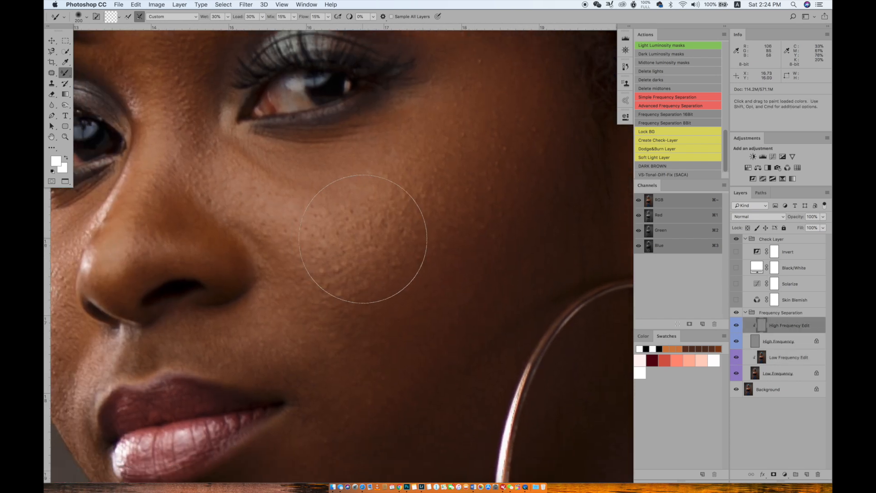
key(s)
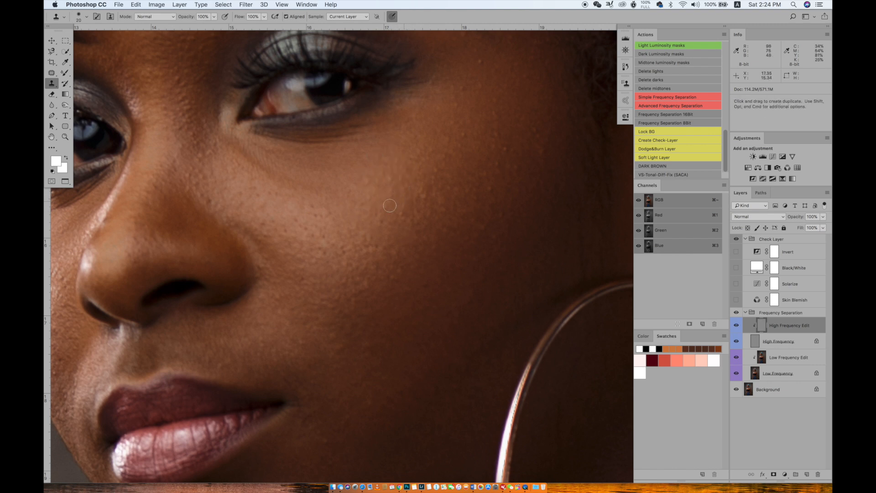
alt+click(427, 227)
drag(431, 190, 413, 211)
alt+click(436, 204)
- Clone clean skin texture over the blemishes around the outer eye corner, eyebrow and nose bridge
drag(464, 110, 506, 204)
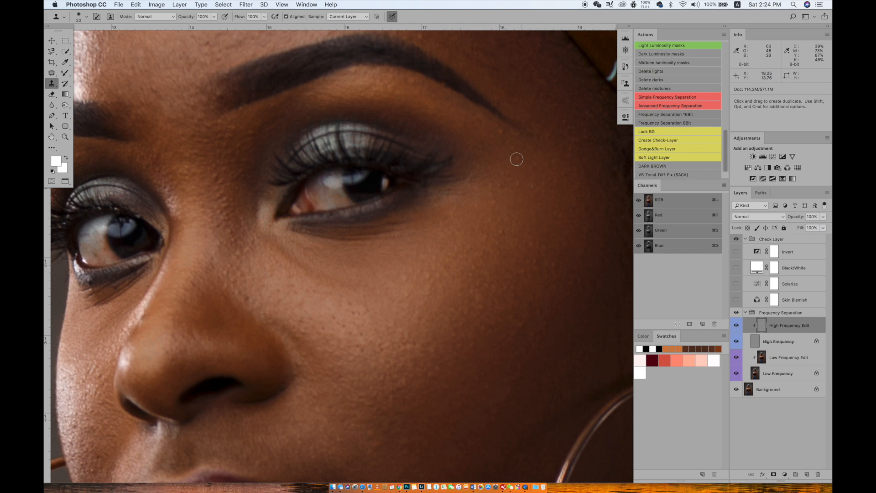
alt+click(516, 165)
click(510, 151)
alt+click(438, 103)
drag(414, 87, 419, 87)
alt+click(249, 230)
drag(294, 254, 504, 378)
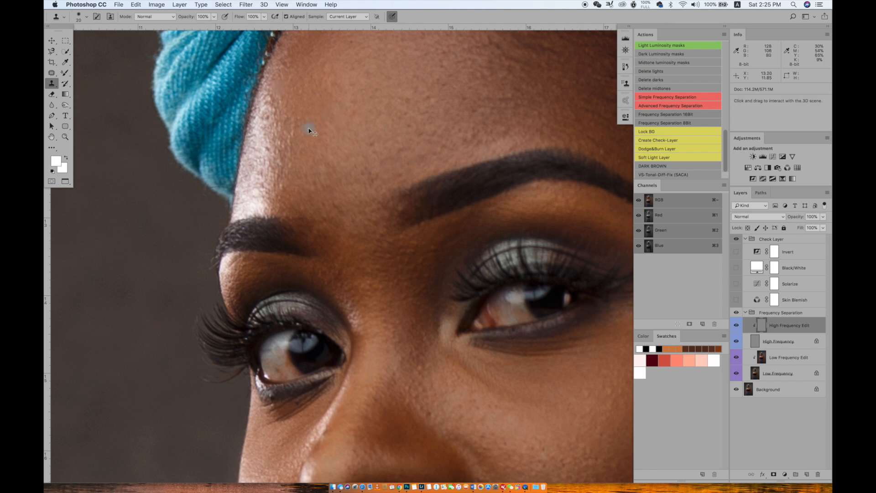
- Examine the retouched chest and face, and check the skin with the Invert check layer shown and hidden
key(super+0)
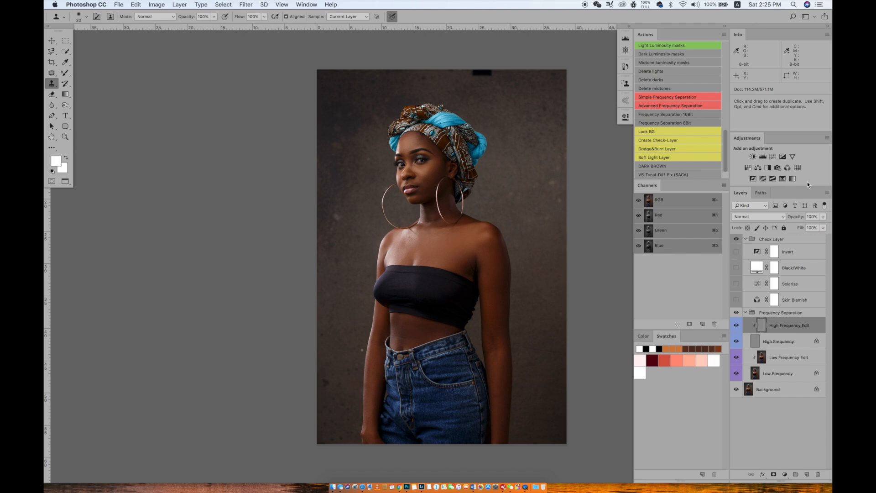
key(super+plus)
key(super+plus)
key(super+plus)
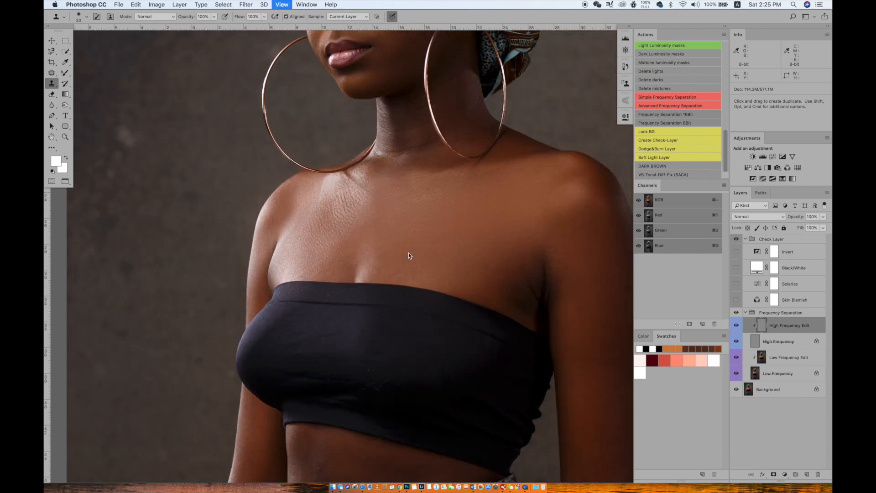
key(space)
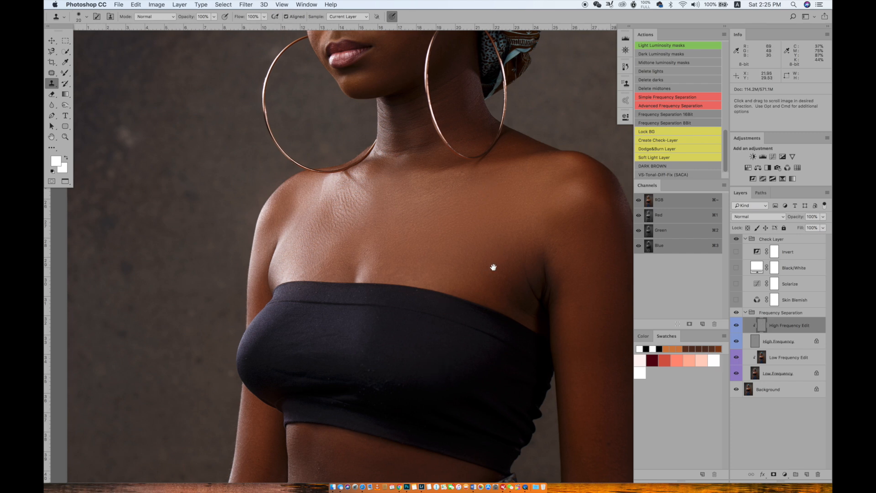
mouse_move(440, 257)
mouse_down()
mouse_move(448, 237)
mouse_move(403, 358)
mouse_move(459, 315)
mouse_move(462, 323)
mouse_up()
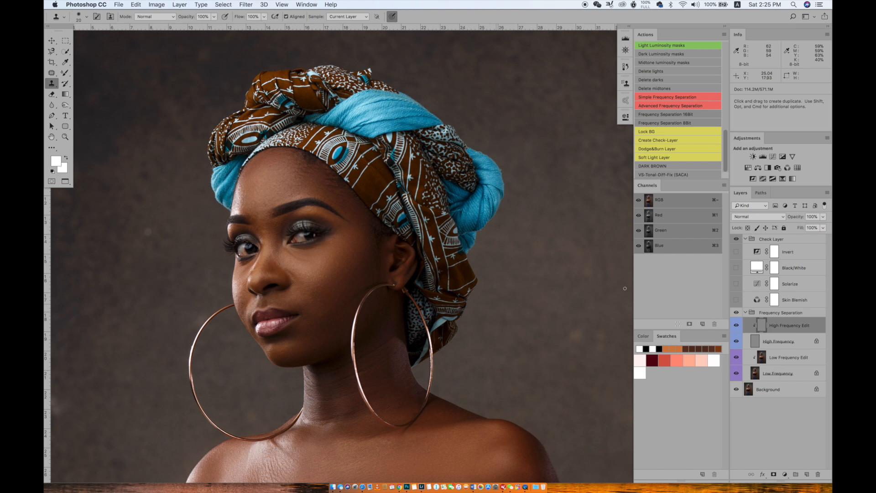
click(736, 252)
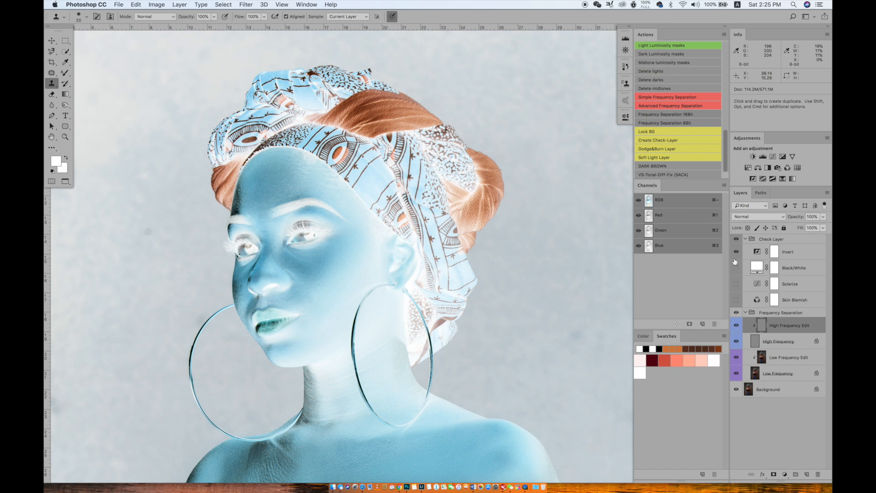
click(736, 252)
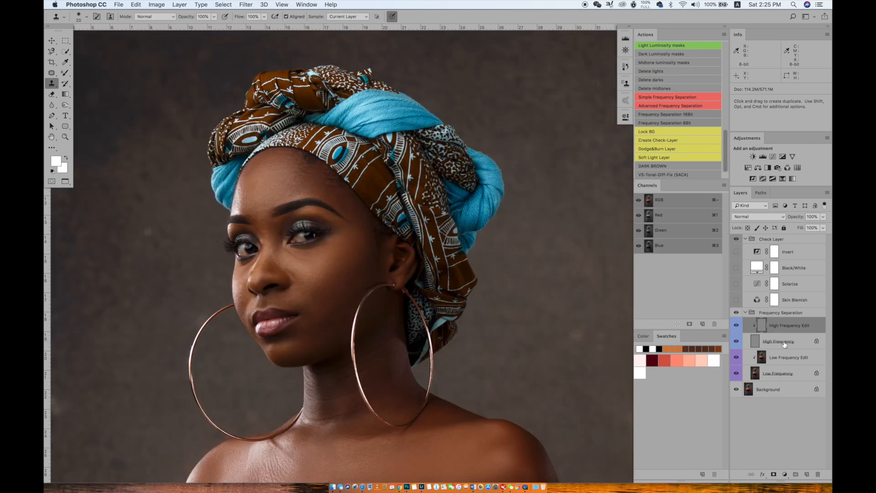
- Try to clone skin texture over the neck creases beside the hoop earring, and undo the stray strokes
key(super+equal)
key(super+equal)
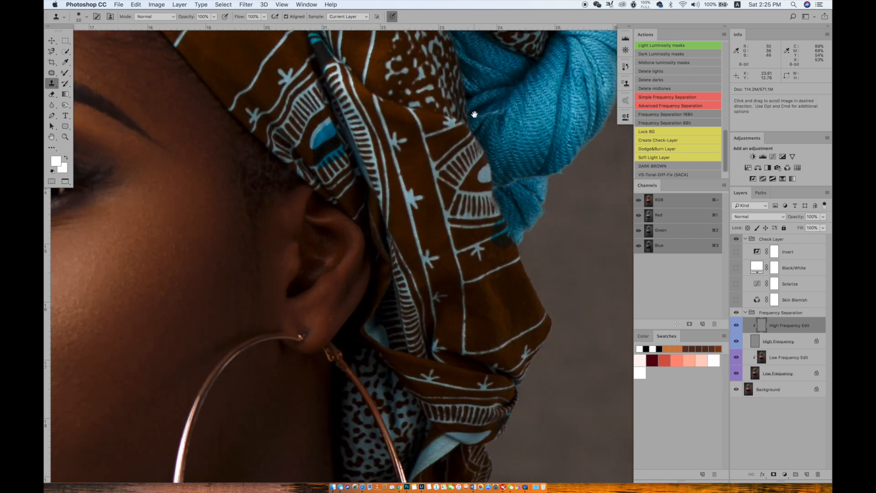
drag(321, 364, 559, 24)
drag(552, 181, 554, 182)
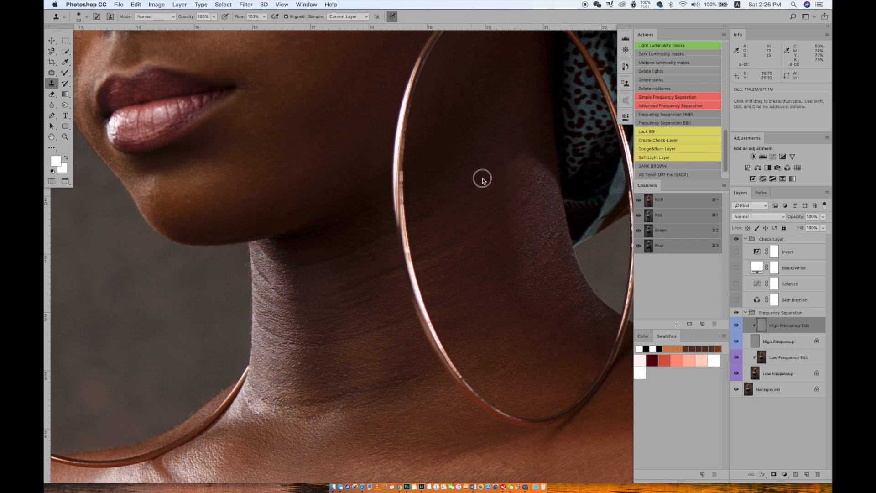
right_click(451, 219)
click(428, 213)
right_click(379, 241)
click(453, 199)
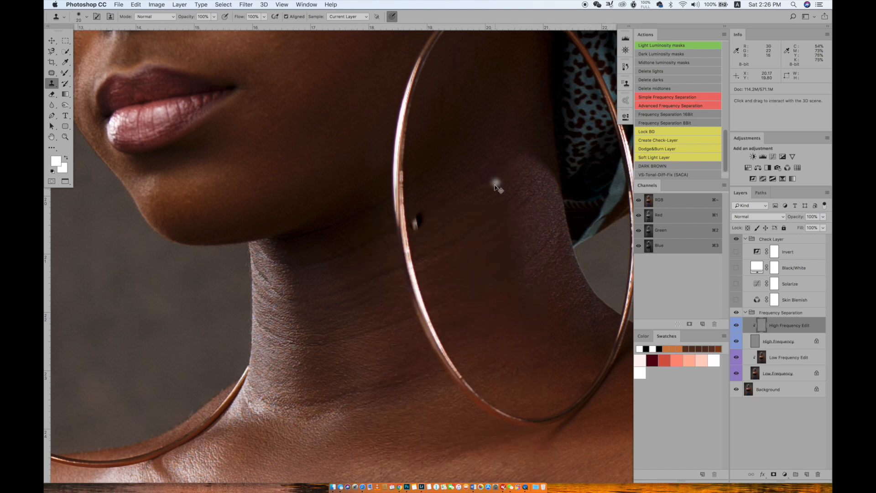
key(alt+super+z)
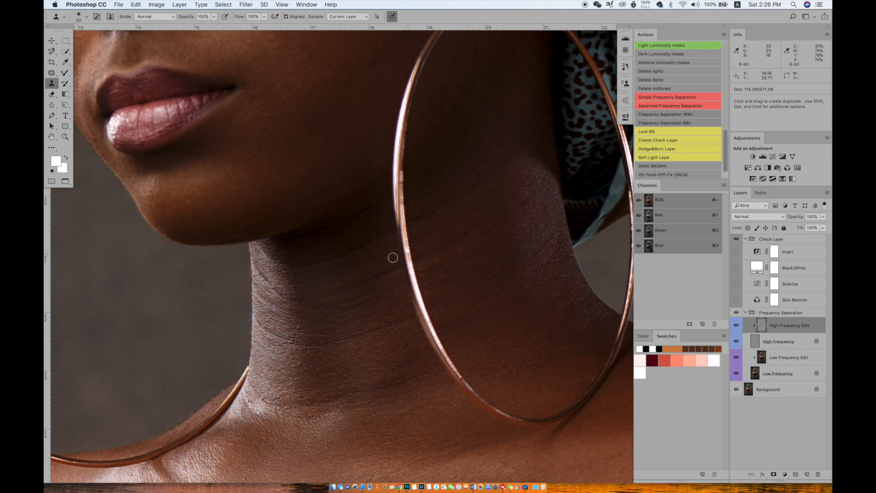
key(super+0)
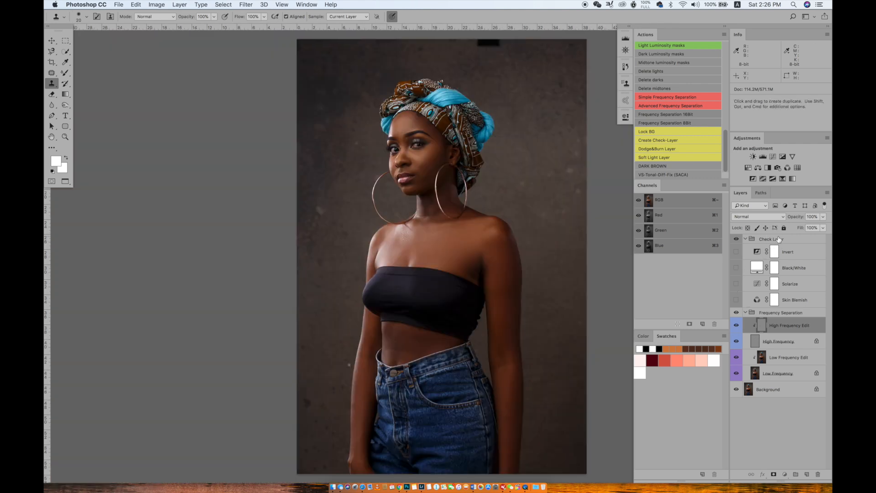
- Delete the Check Layer group, collapse the Frequency Separation group and stamp all visible layers into a new layer
click(771, 239)
key(Delete)
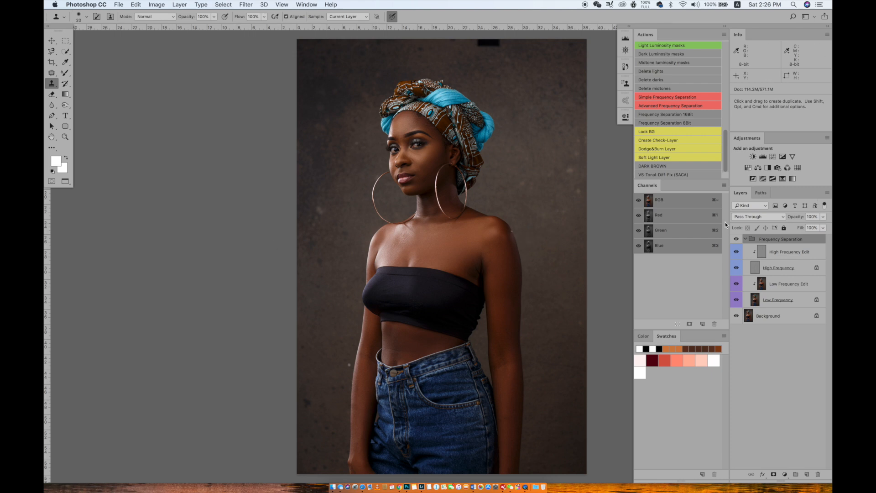
click(745, 240)
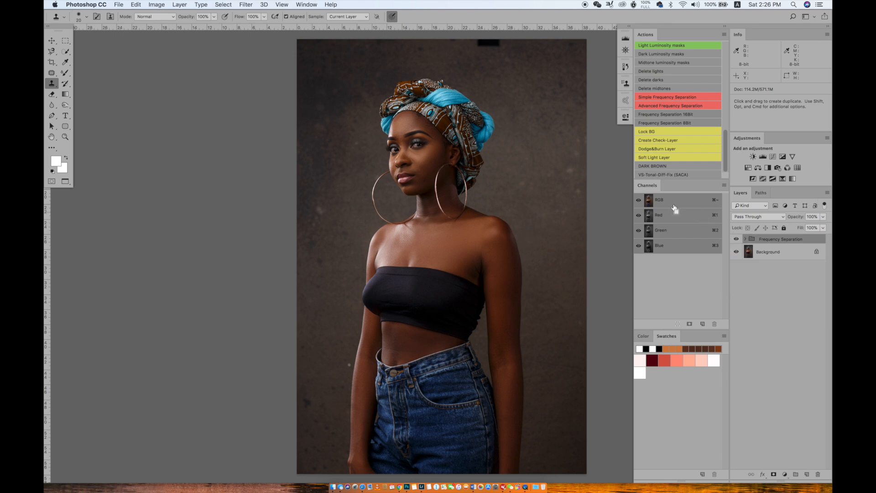
key(super+shift+alt+e)
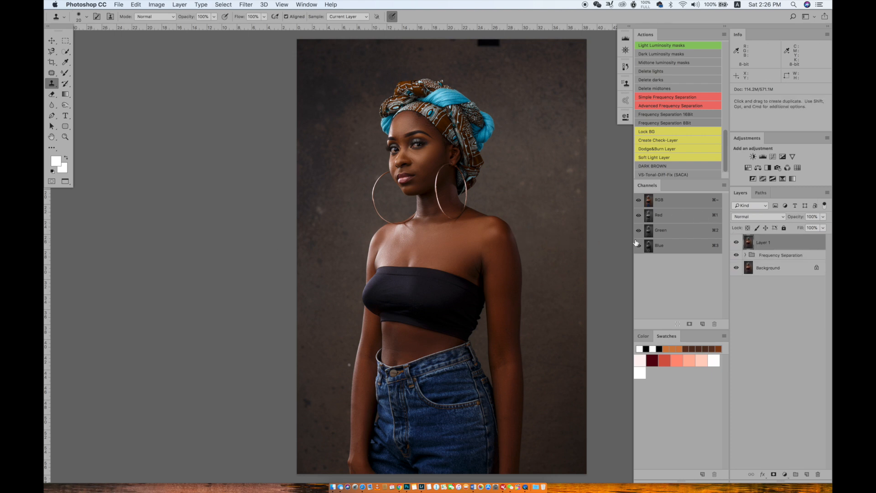
- Compare the retouched portrait with the original by hiding the Frequency Separation group and toggling the stamped layer's visibility
click(739, 255)
click(737, 243)
click(737, 242)
click(737, 243)
click(737, 242)
click(736, 242)
click(737, 243)
click(735, 244)
click(735, 244)
click(735, 245)
click(733, 246)
click(733, 246)
click(733, 245)
click(733, 246)
click(733, 245)
- Merge all layers into the Background and run the Dani Diamond Retouch Workflow action
shift+click(770, 271)
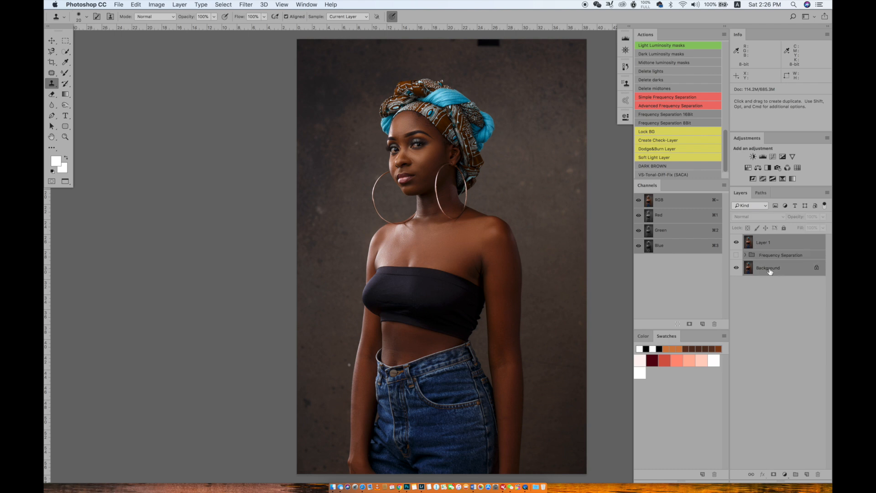
key(super+e)
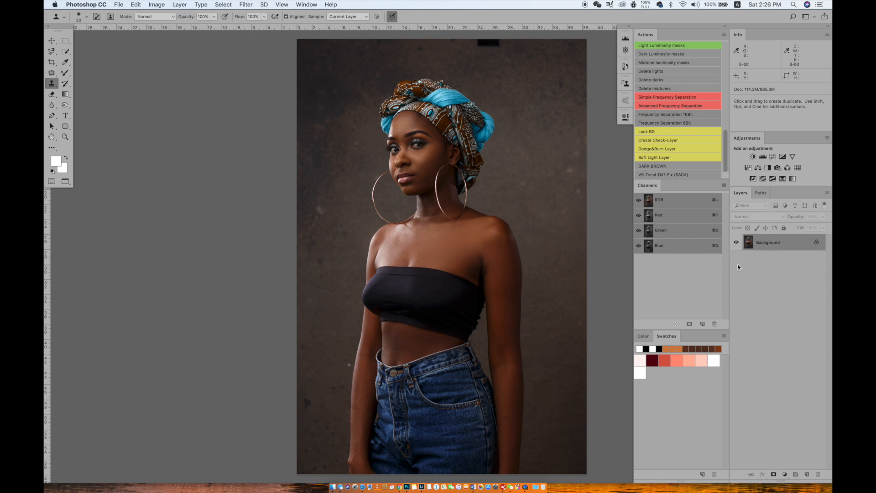
drag(725, 157, 729, 133)
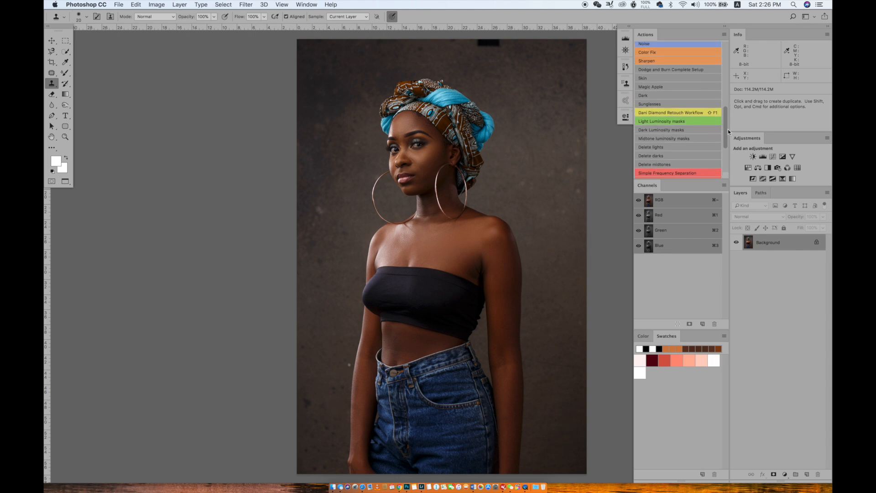
click(674, 113)
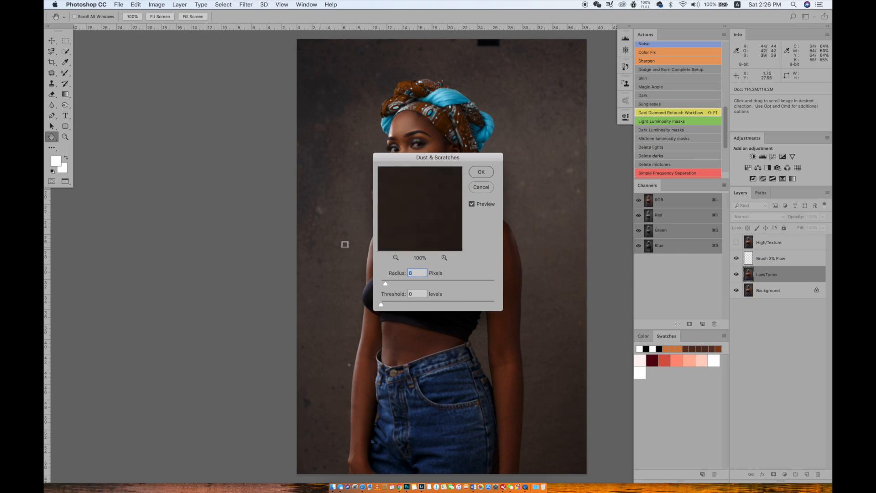
- Apply Dust & Scratches to the Low/Tones layer, adjusting the radius while previewing the face at 33%
click(428, 209)
click(428, 204)
click(395, 258)
click(395, 258)
click(445, 258)
click(445, 258)
click(445, 258)
click(445, 258)
drag(408, 181, 433, 229)
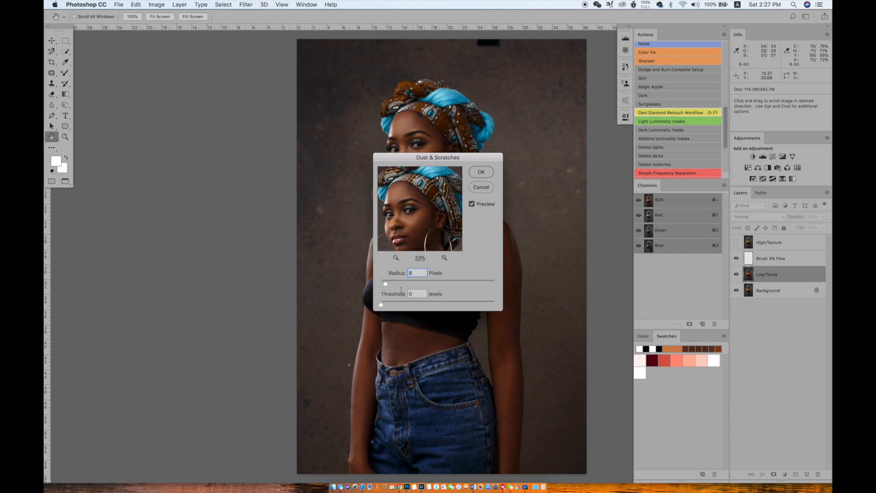
drag(386, 285, 387, 284)
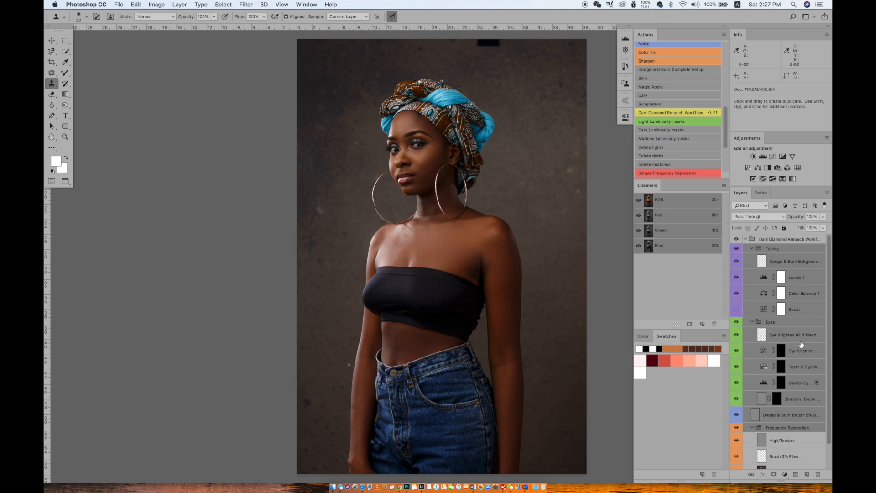
- Select the Brush 3% Flow layer and activate the Brush tool with its flow set to 2%
scroll(829, 357, down, 3)
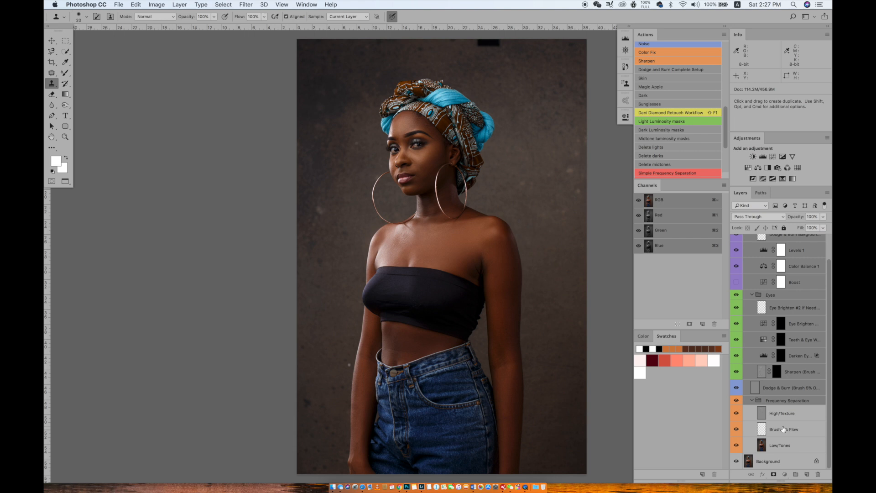
click(779, 429)
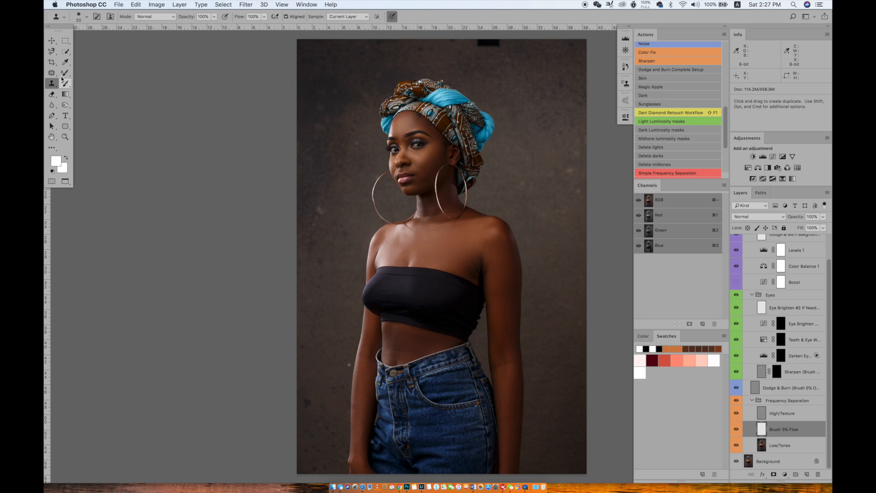
click(65, 73)
click(95, 73)
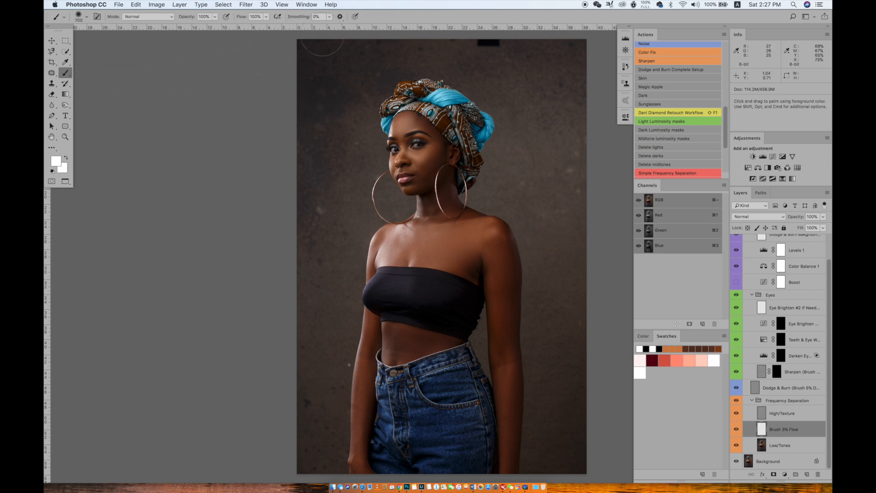
click(257, 17)
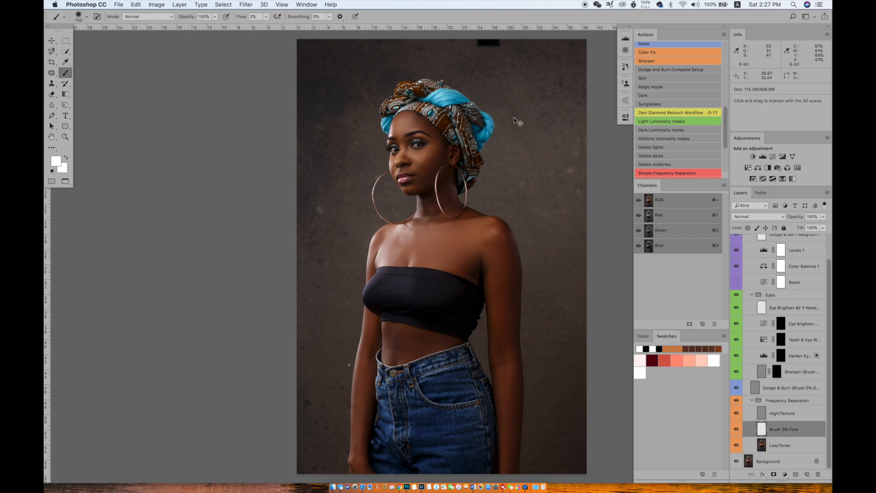
- Reduce the brush size to 300 and sample the forehead's skin tone as the foreground colour
key(super+plus)
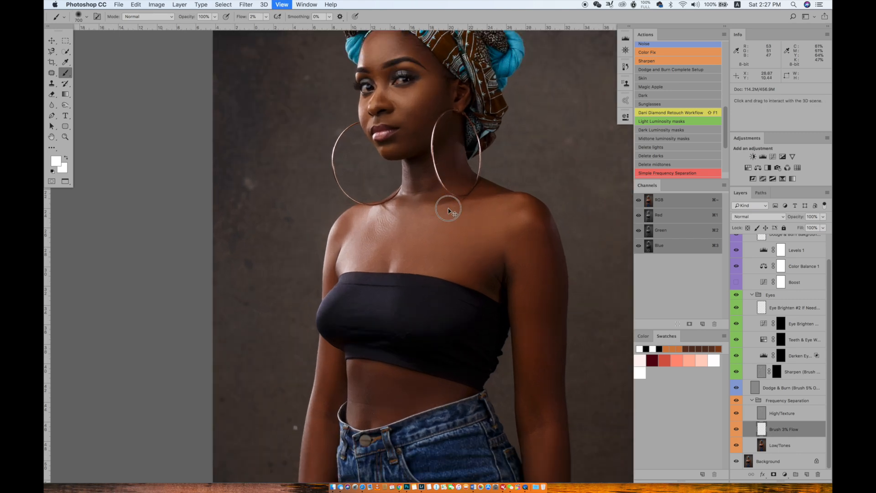
scroll(446, 219, right, 2)
scroll(442, 214, up, 5)
scroll(441, 199, up, 3)
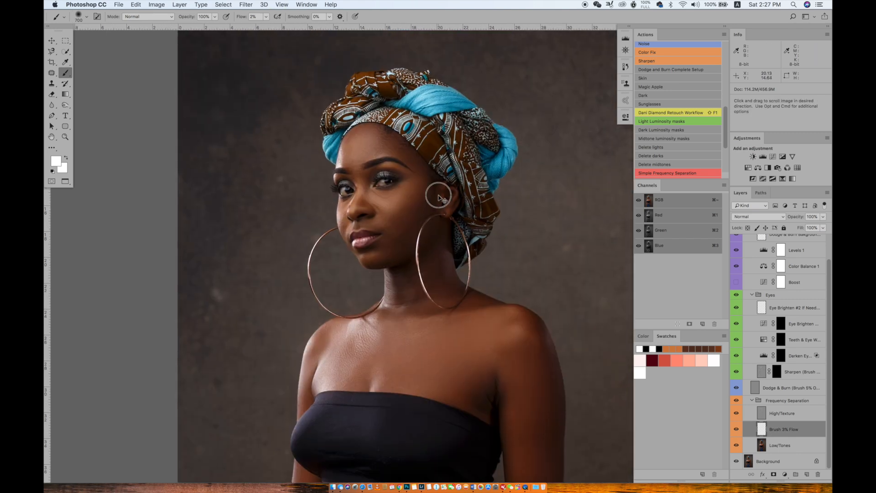
key(bracketleft)
key(bracketleft)
key(bracketleft)
key(bracketleft)
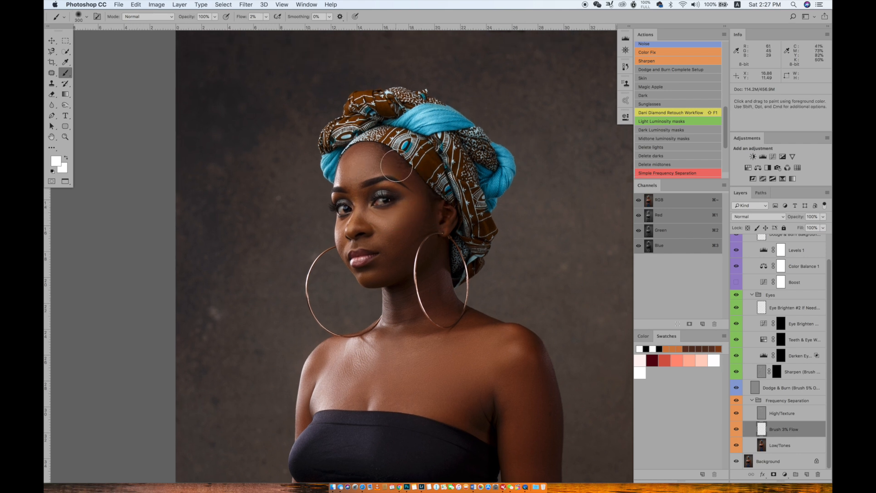
alt+click(374, 161)
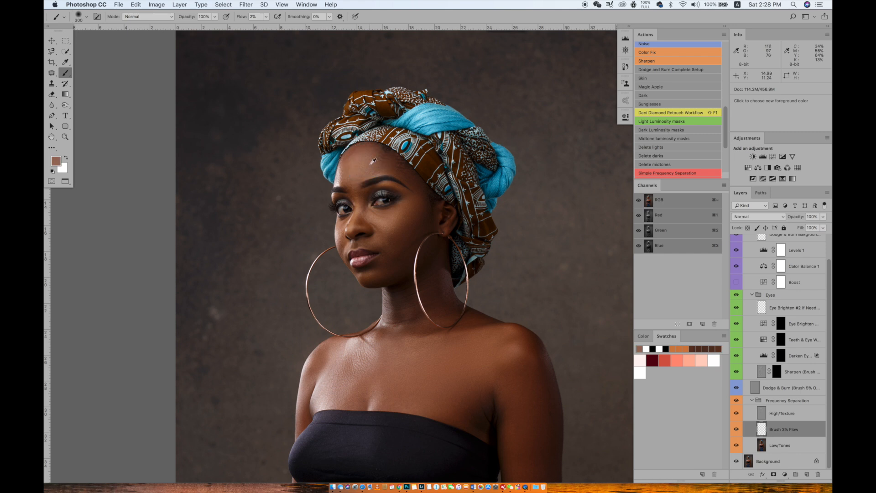
alt+click(371, 161)
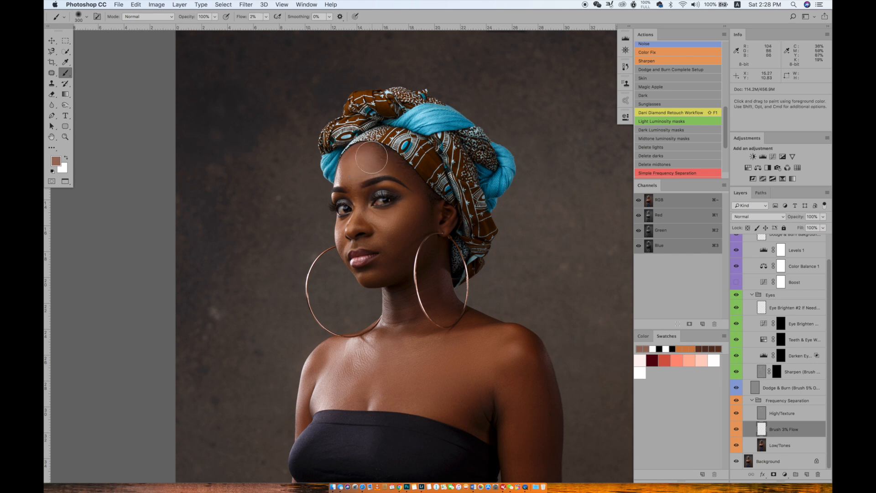
mouse_move(407, 169)
mouse_down()
mouse_move(402, 235)
mouse_move(399, 214)
mouse_move(354, 213)
mouse_move(349, 192)
mouse_move(342, 241)
mouse_move(342, 229)
mouse_move(393, 245)
mouse_move(387, 265)
mouse_move(408, 254)
mouse_move(362, 283)
mouse_move(430, 254)
mouse_move(431, 325)
mouse_move(429, 275)
mouse_move(417, 314)
mouse_move(401, 293)
mouse_move(407, 329)
mouse_move(378, 298)
mouse_move(375, 369)
mouse_move(474, 325)
mouse_move(422, 357)
mouse_move(438, 362)
mouse_move(440, 349)
mouse_move(448, 369)
mouse_move(469, 354)
mouse_up()
alt+click(483, 357)
drag(454, 399, 493, 377)
key(bracketright)
key(bracketright)
key(bracketright)
key(bracketright)
key(bracketright)
key(bracketleft)
key(bracketleft)
key(bracketleft)
key(bracketleft)
key(bracketleft)
key(bracketleft)
key(bracketright)
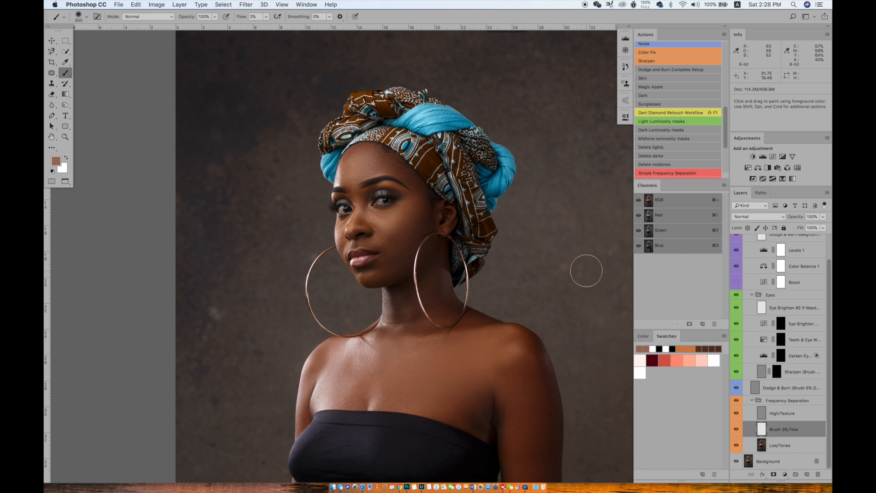
key(super+0)
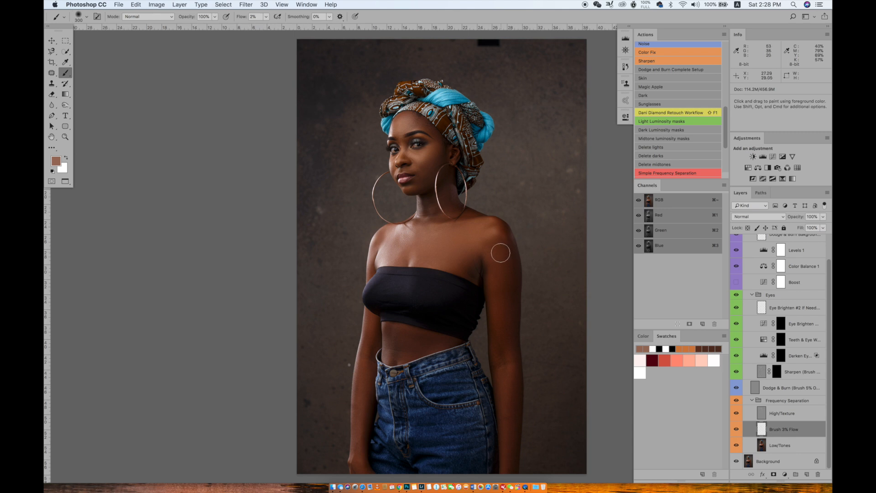
key(bracketright)
key(bracketright)
key(bracketright)
key(bracketright)
key(bracketright)
key(bracketright)
key(bracketright)
key(bracketleft)
key(bracketleft)
key(bracketleft)
key(bracketleft)
key(bracketleft)
key(bracketleft)
- Duplicate the Dodge & Burn layer and activate the Dodge tool for painting on the copy
click(780, 393)
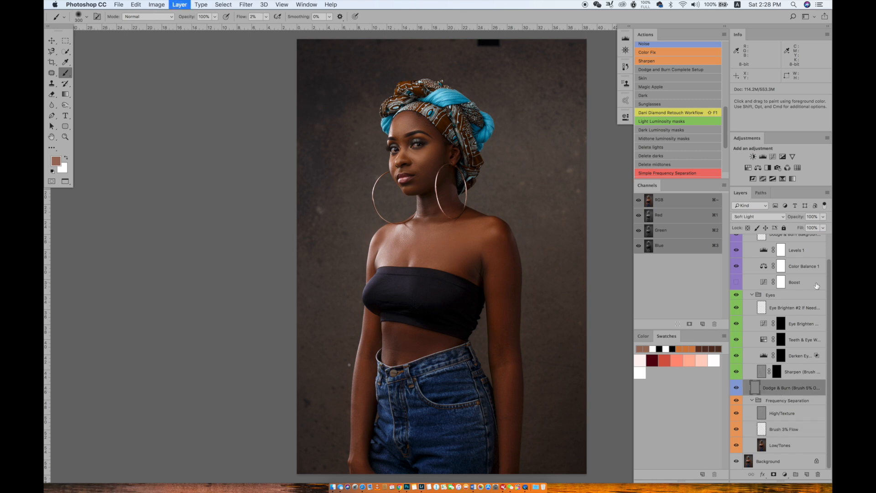
key(super+j)
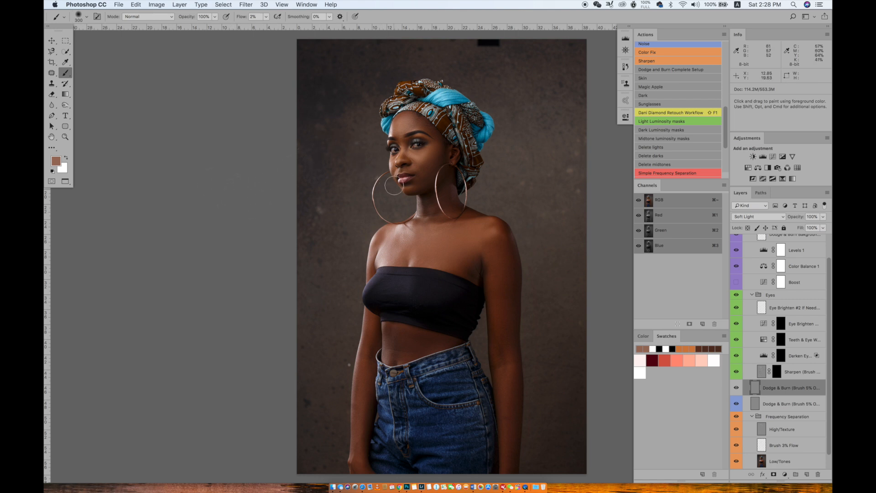
click(64, 109)
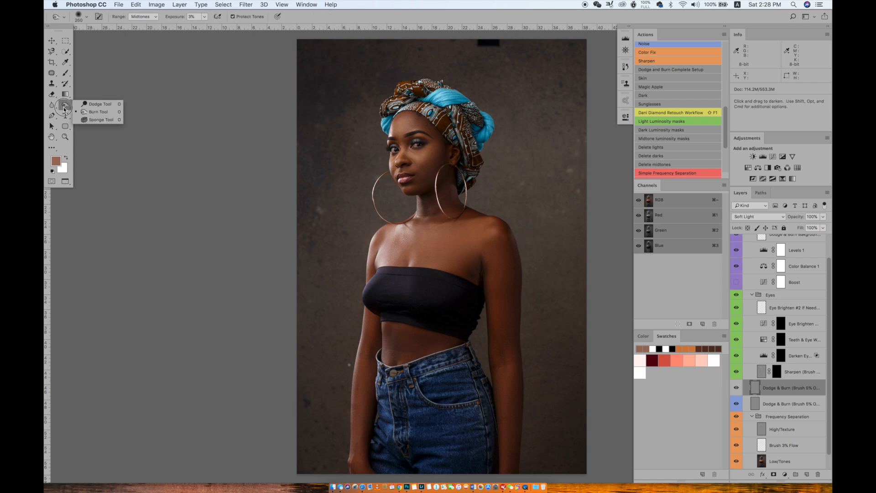
click(97, 112)
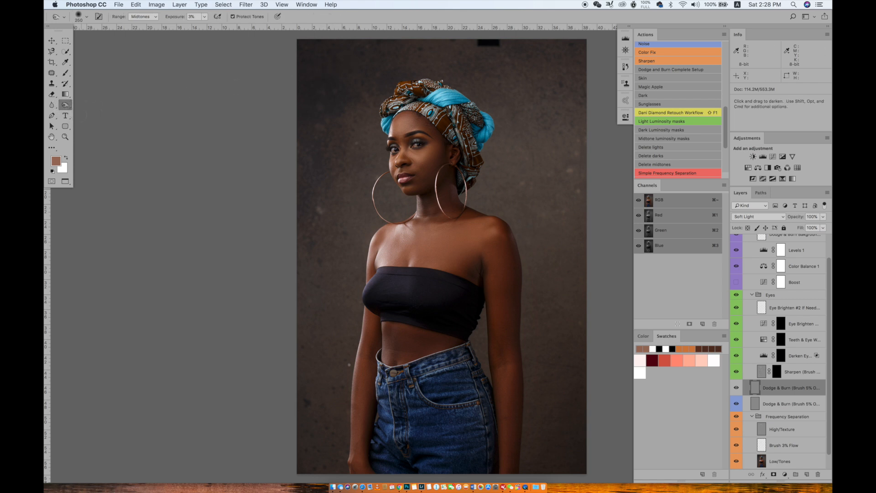
click(64, 105)
click(94, 102)
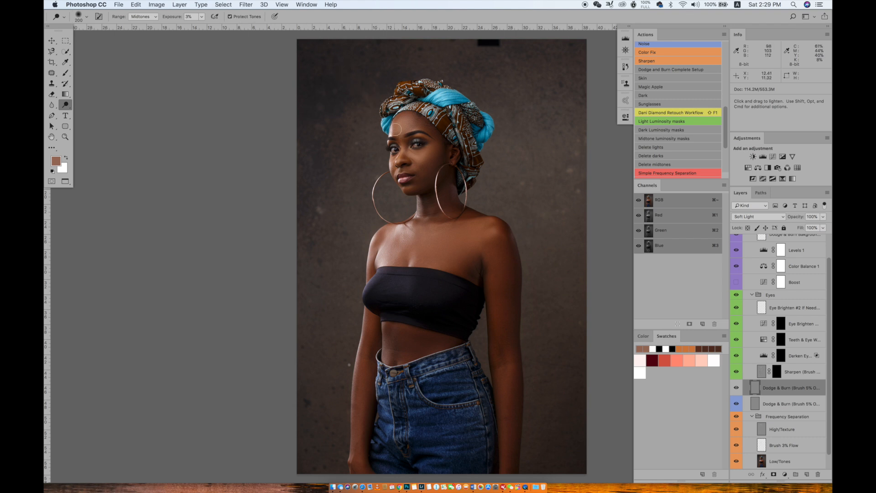
- Try to dodge the neck and shoulder beside the hoop earring, and undo the last stroke
key(bracketright)
key(bracketright)
key(bracketright)
key(bracketleft)
key(bracketleft)
key(bracketleft)
key(bracketleft)
key(bracketright)
mouse_move(466, 181)
mouse_down()
mouse_move(442, 213)
mouse_move(477, 218)
mouse_up()
key(bracketright)
key(bracketright)
key(bracketright)
key(bracketright)
key(bracketright)
key(super+z)
- Dodge the highlights along the forearm and across the bare midriff on the duplicated Dodge & Burn layer
key(bracketright)
key(bracketleft)
key(bracketleft)
key(bracketleft)
mouse_move(361, 319)
mouse_down()
mouse_move(367, 335)
mouse_move(344, 425)
mouse_up()
key(bracketright)
key(bracketright)
drag(386, 334, 407, 336)
- Dodge the highlights across the cheek and under the eyes on the duplicated Dodge & Burn layer
key(bracketleft)
key(bracketright)
drag(432, 151, 404, 151)
key(bracketleft)
key(bracketright)
key(bracketright)
- Darken the facial contours around the cheek with the Burn tool on the original Dodge & Burn layer
click(776, 404)
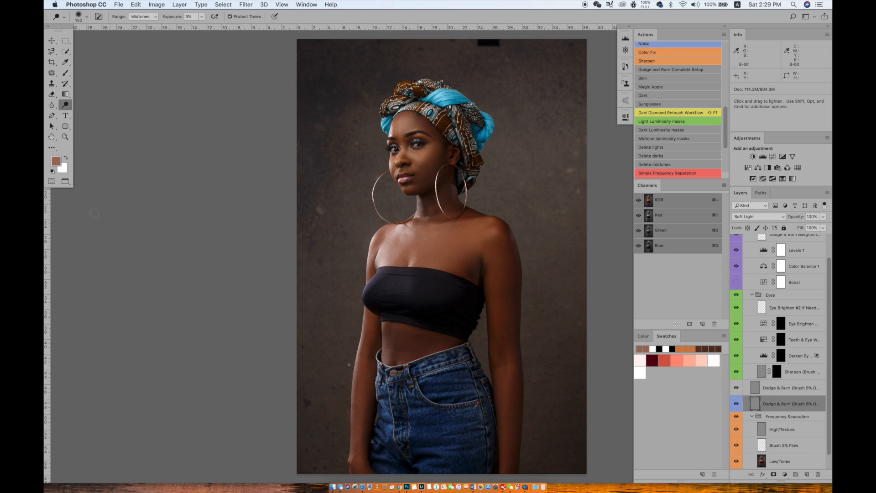
drag(65, 105, 91, 112)
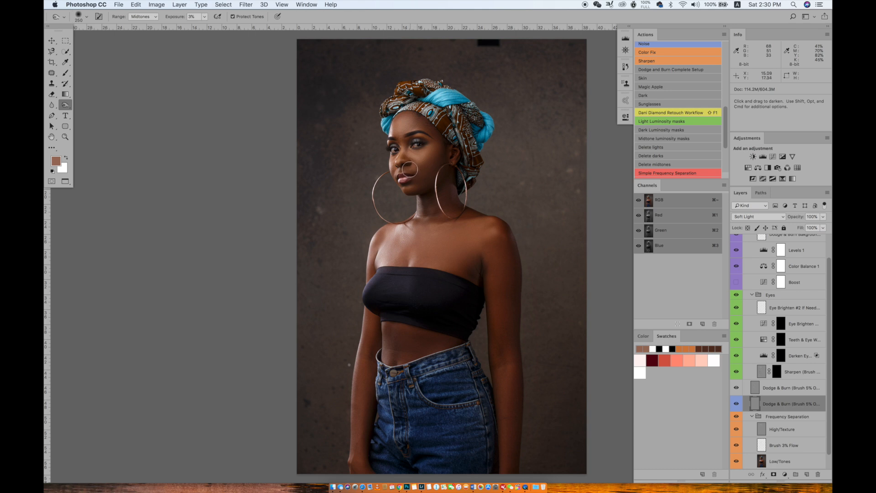
key(bracketleft)
key(bracketright)
key(bracketright)
key(bracketleft)
key(bracketleft)
key(bracketleft)
key(bracketleft)
key(bracketleft)
key(bracketleft)
key(bracketleft)
key(bracketright)
key(bracketright)
key(bracketright)
key(bracketright)
key(bracketright)
key(bracketright)
key(bracketright)
key(bracketright)
- Burn the shadows on the chest just above the neckline of the black top, varying the brush size
key(bracketleft)
key(bracketleft)
key(bracketleft)
key(bracketleft)
key(bracketleft)
key(bracketright)
key(bracketright)
key(bracketleft)
key(bracketleft)
key(bracketleft)
mouse_move(403, 265)
mouse_down()
mouse_move(420, 250)
mouse_move(411, 266)
mouse_up()
key(bracketright)
key(bracketright)
key(bracketright)
key(bracketright)
key(bracketleft)
key(bracketright)
key(bracketright)
key(bracketleft)
key(bracketright)
key(bracketleft)
key(bracketleft)
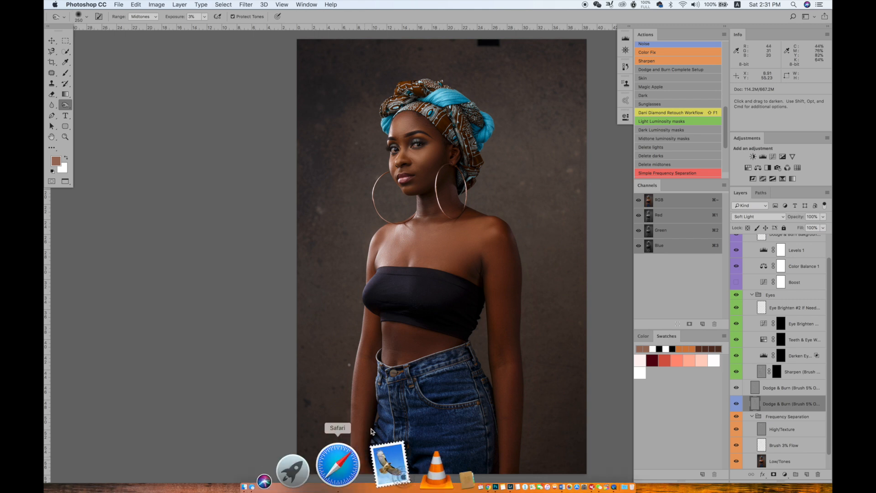
- Burn the shadows on the lower part of the jeans and reselect the duplicated Dodge & Burn layer
drag(400, 428, 413, 333)
key(bracketleft)
key(bracketleft)
key(bracketleft)
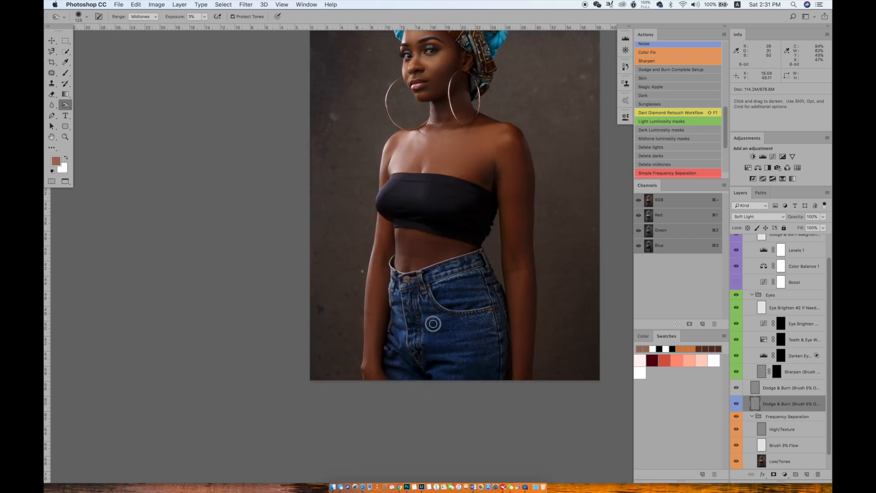
key(bracketright)
click(763, 387)
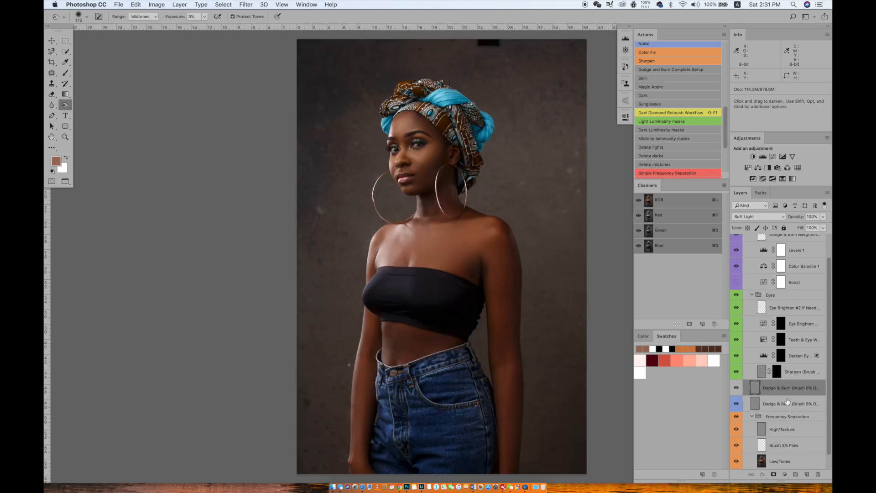
- Group the two Dodge & Burn layers and toggle the group's visibility to compare before and after
shift+click(788, 403)
key(super+g)
click(736, 392)
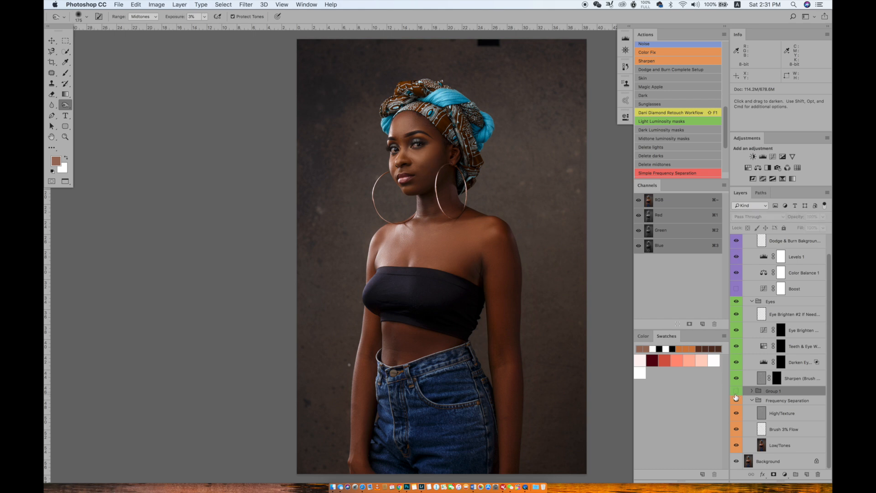
click(736, 392)
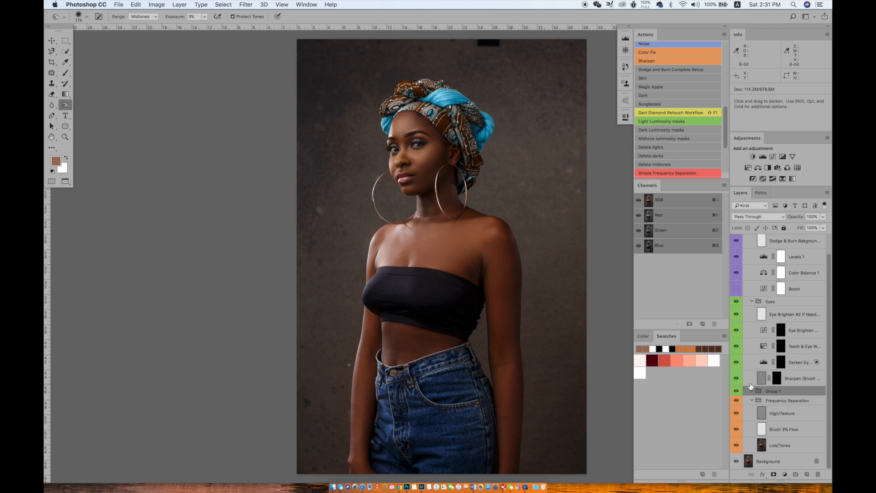
- Paint white over both eyes on the Sharpen layer's mask with the brush at 80% opacity and 100% flow
click(799, 379)
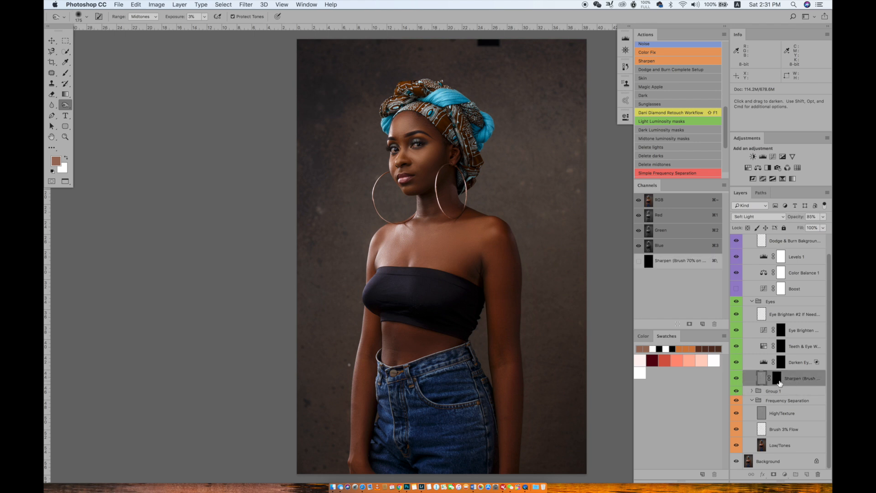
click(780, 383)
key(super+equal)
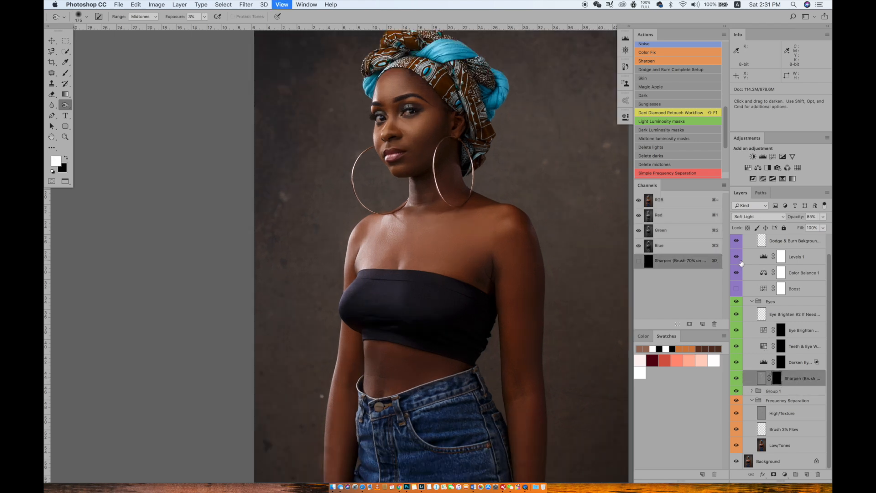
key(super+equal)
key(super+equal)
key(super+equal)
key(super+equal)
key(super+equal)
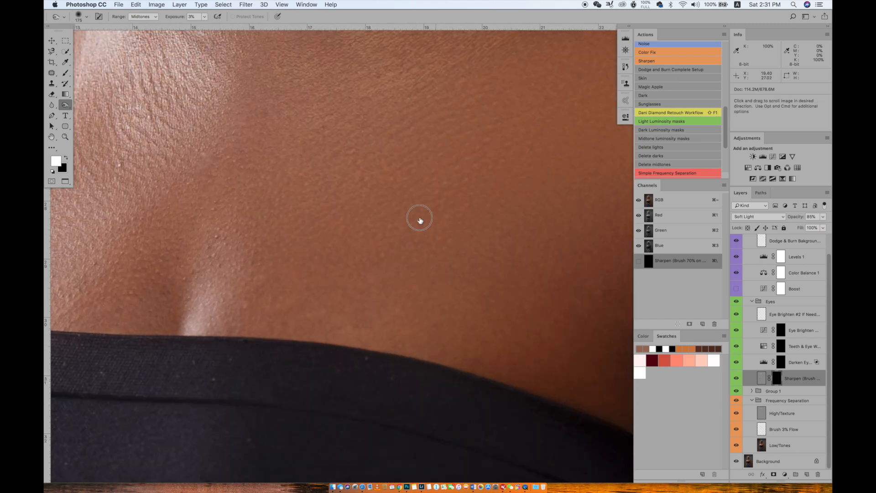
drag(434, 182, 331, 408)
drag(419, 145, 411, 448)
drag(365, 122, 372, 233)
mouse_move(502, 221)
mouse_down()
mouse_move(524, 206)
mouse_move(559, 153)
mouse_up()
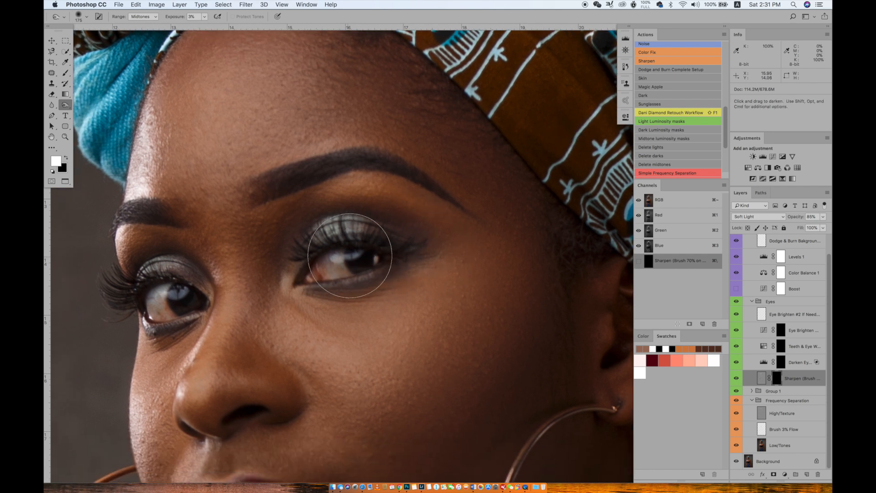
key(b)
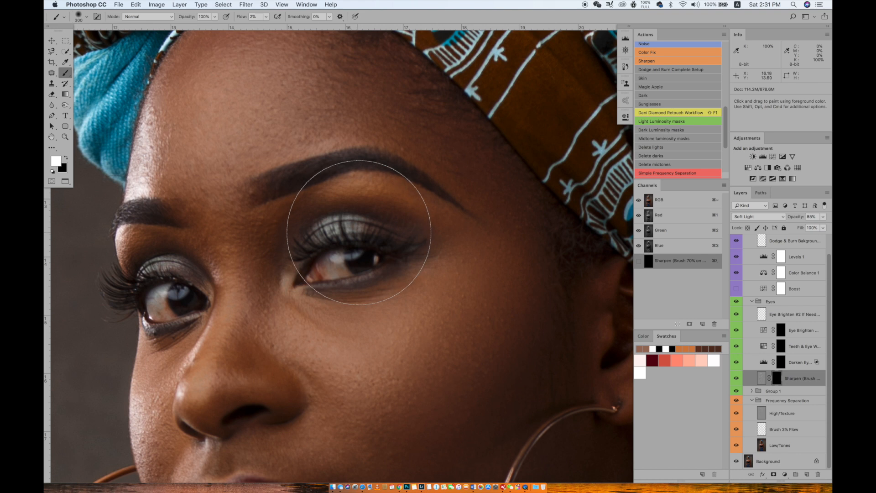
drag(266, 18, 332, 17)
click(192, 16)
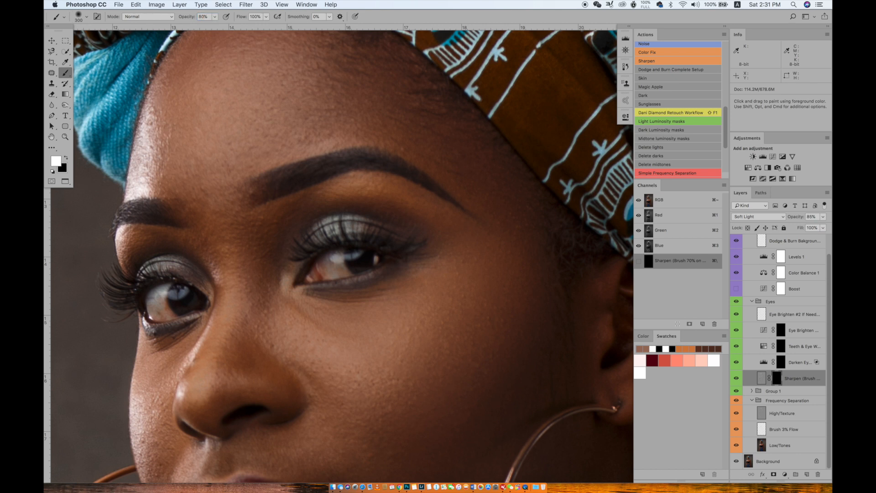
key(bracketleft)
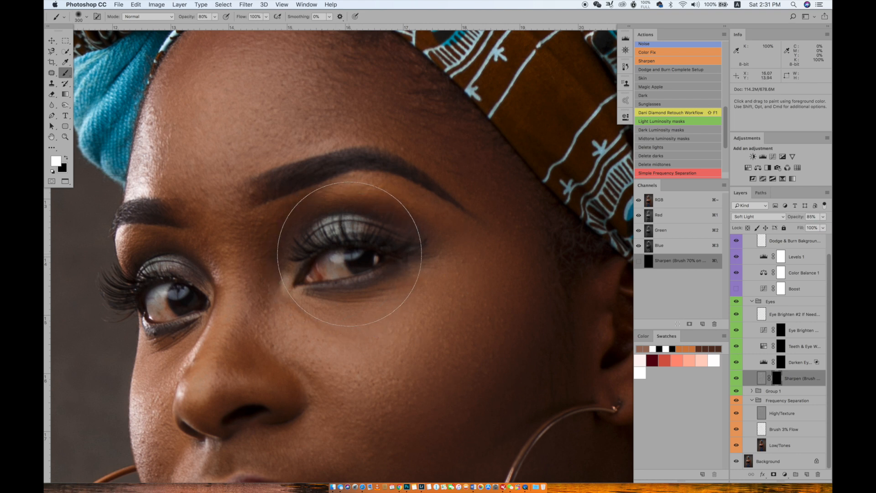
mouse_move(371, 251)
mouse_down()
mouse_move(314, 255)
mouse_move(339, 251)
mouse_up()
mouse_move(139, 267)
mouse_down()
mouse_move(159, 287)
mouse_move(126, 292)
mouse_up()
key(bracketleft)
key(bracketleft)
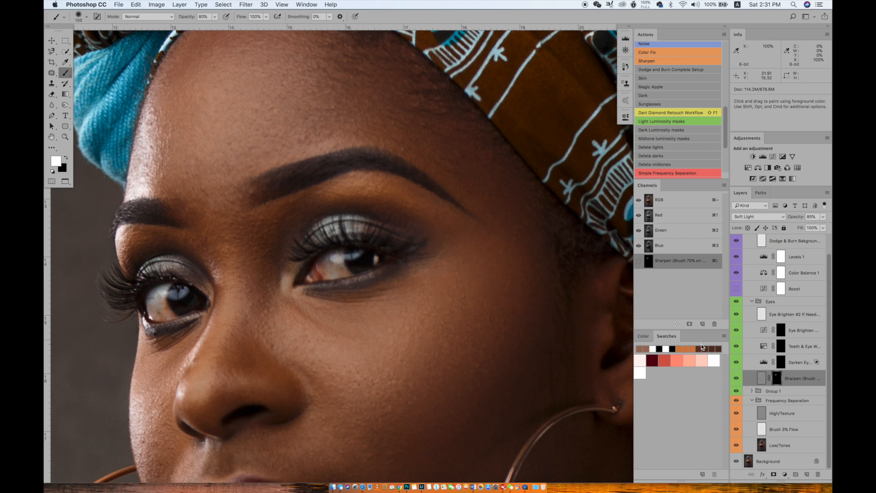
- Darken the pupil and lower lash line of the eye nearer the ear on the Darken Eye mask, using a small brush at 20% opacity
click(801, 361)
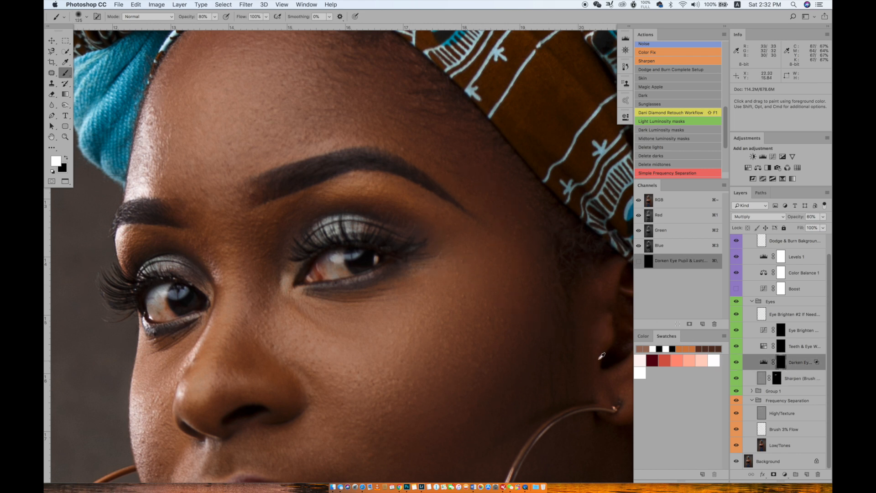
mouse_move(321, 258)
mouse_down()
mouse_move(353, 259)
mouse_move(344, 265)
mouse_up()
key(2)
key(bracketleft)
key(bracketleft)
key(bracketleft)
key(bracketleft)
key(bracketleft)
key(bracketleft)
key(bracketleft)
key(bracketleft)
key(bracketleft)
key(bracketleft)
key(bracketleft)
key(bracketleft)
mouse_move(311, 285)
mouse_down()
mouse_move(401, 264)
mouse_move(420, 243)
mouse_move(380, 246)
mouse_move(380, 229)
mouse_move(355, 242)
mouse_move(360, 224)
mouse_move(339, 238)
mouse_move(331, 222)
mouse_move(325, 241)
mouse_move(306, 234)
mouse_move(307, 253)
mouse_move(293, 249)
mouse_move(301, 261)
mouse_move(294, 258)
mouse_move(328, 230)
mouse_move(343, 240)
mouse_move(365, 225)
mouse_move(367, 242)
mouse_move(399, 231)
mouse_move(411, 257)
mouse_up()
key(bracketright)
key(bracketright)
key(bracketleft)
key(bracketleft)
- Darken the other eye and the lower lash lines of both eyes on the Darken Eye mask
drag(147, 277, 177, 274)
drag(201, 307, 153, 322)
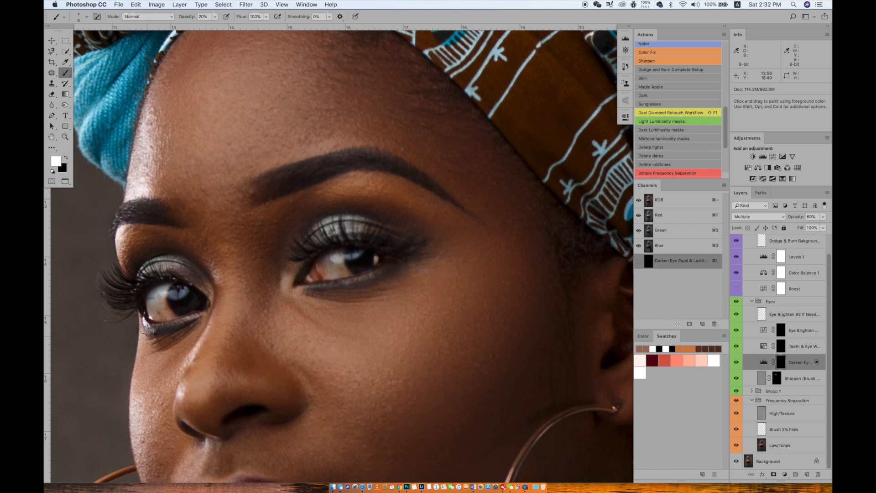
drag(165, 330, 197, 323)
mouse_move(325, 289)
mouse_down()
mouse_move(348, 290)
mouse_move(404, 272)
mouse_up()
- Adjust the brush opacity and paint over the eye whites on the Teeth & Eye Whitening layer's mask
click(804, 348)
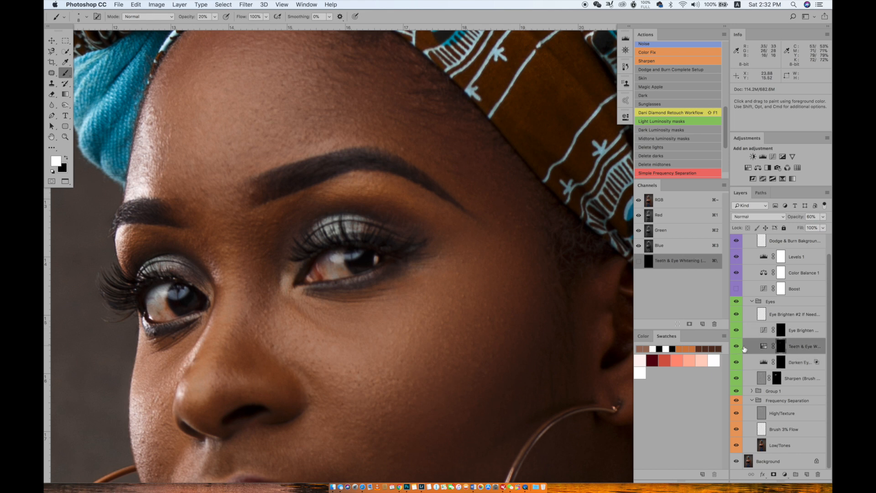
mouse_move(423, 324)
mouse_down()
mouse_move(434, 285)
mouse_move(444, 307)
mouse_up()
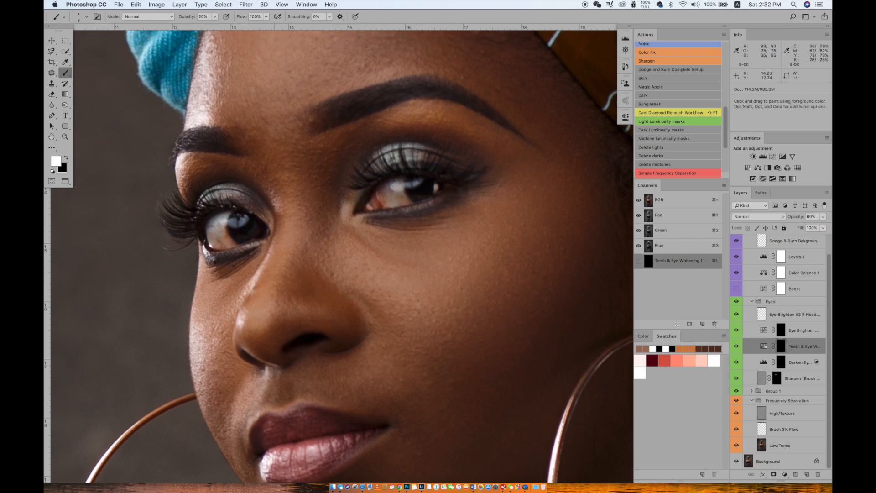
click(206, 17)
mouse_move(402, 191)
mouse_down()
mouse_move(439, 191)
mouse_move(384, 205)
mouse_up()
key(bracketright)
- Brighten the eye nearer the ear on the Eye Brighten #1 mask with a small brush at 10% opacity
click(808, 330)
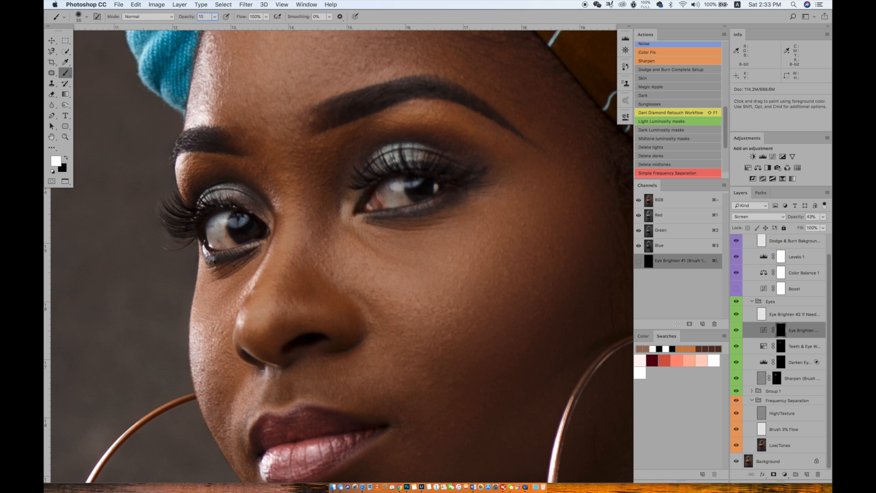
key(bracketright)
key(bracketright)
key(bracketright)
key(bracketright)
key(bracketright)
key(bracketright)
key(bracketright)
key(bracketright)
key(bracketright)
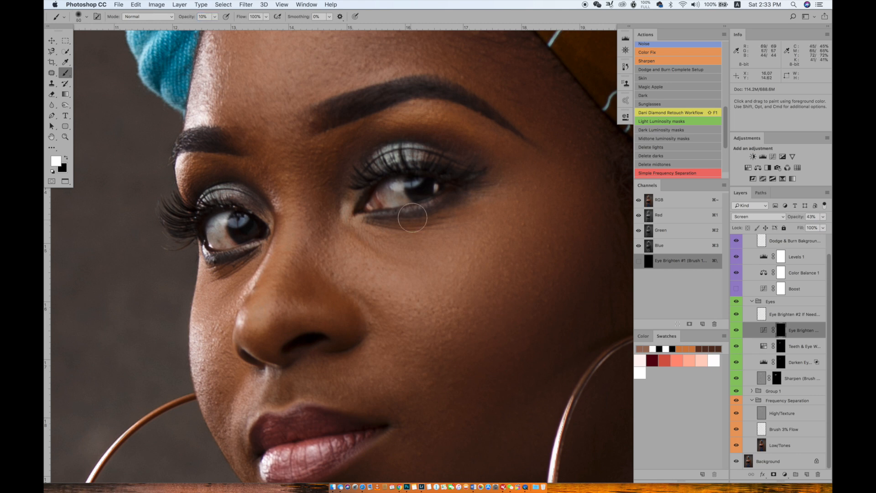
key(bracketright)
key(bracketright)
key(bracketright)
key(bracketright)
key(bracketright)
key(bracketright)
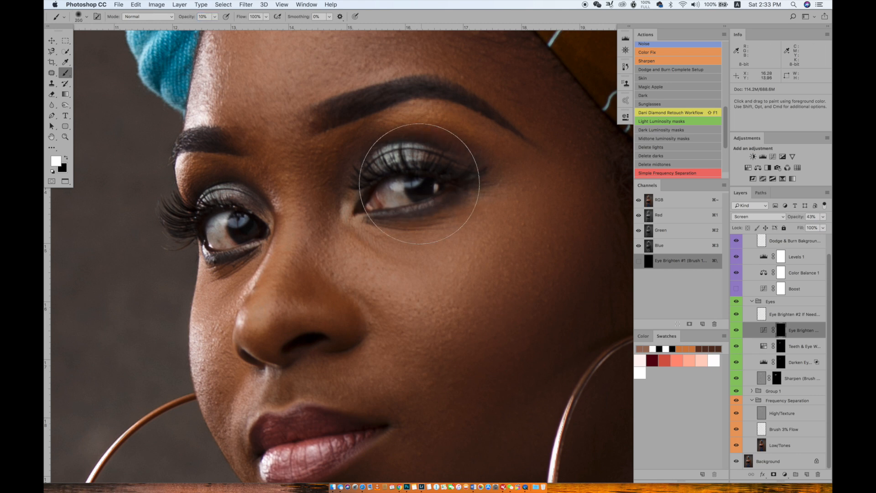
key(bracketright)
key(bracketright)
key(bracketright)
key(bracketright)
key(bracketright)
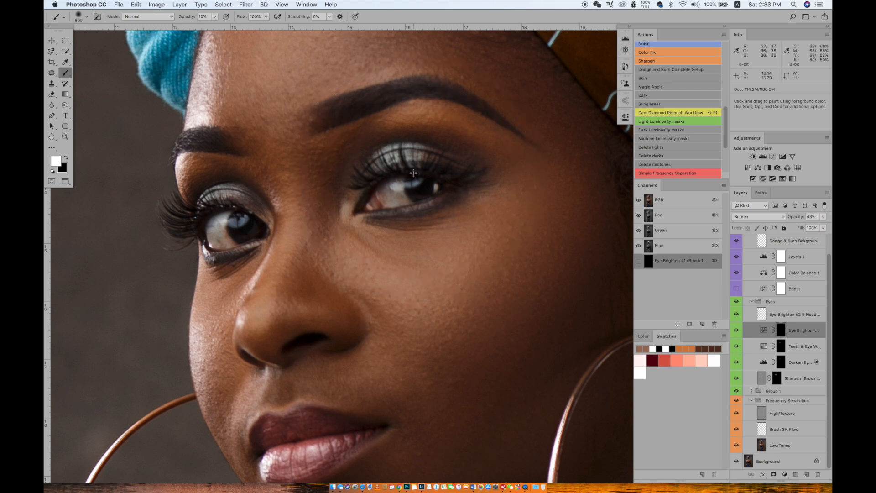
key(bracketleft)
key(bracketleft)
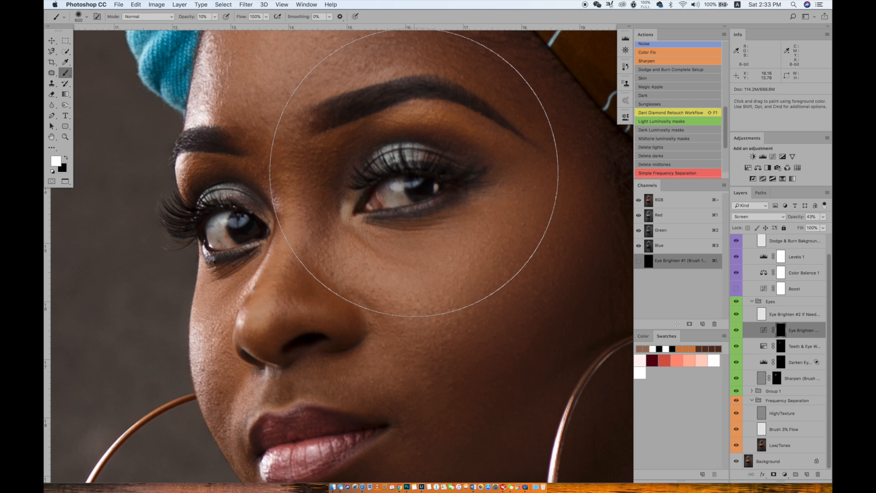
key(bracketright)
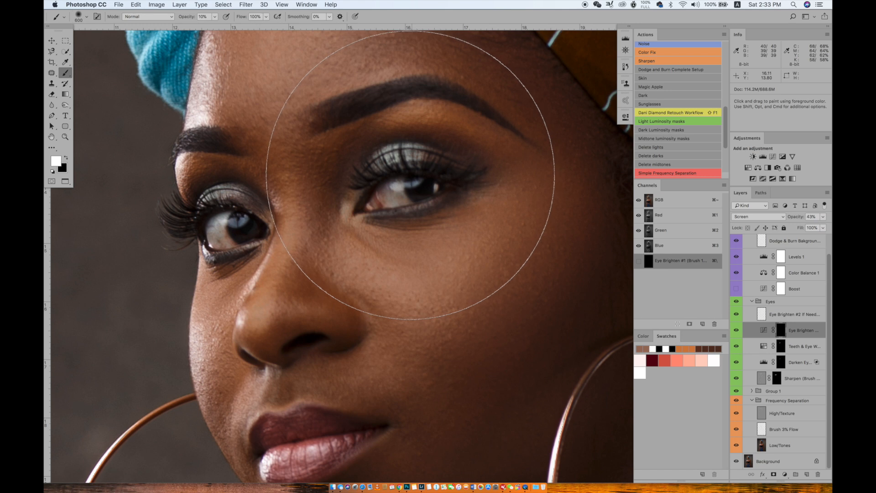
key(bracketleft)
key(bracketleft)
key(bracketleft)
key(bracketleft)
key(bracketleft)
key(bracketleft)
key(bracketleft)
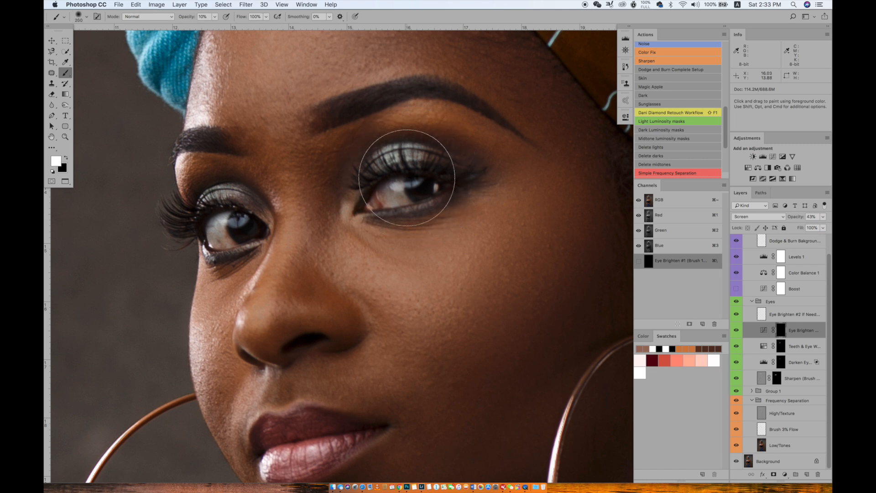
key(bracketleft)
key(bracketleft)
key(bracketleft)
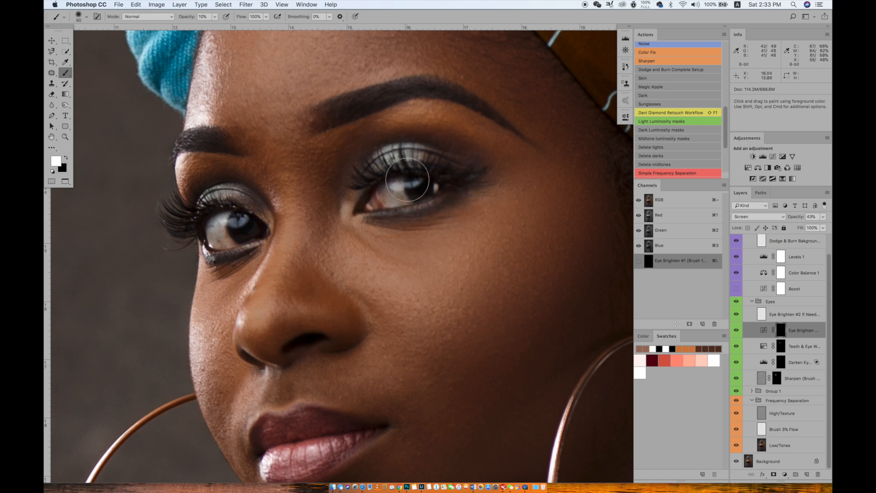
key(bracketleft)
key(bracketleft)
key(bracketleft)
key(bracketleft)
key(bracketleft)
key(bracketleft)
key(bracketleft)
key(bracketleft)
key(bracketleft)
key(bracketleft)
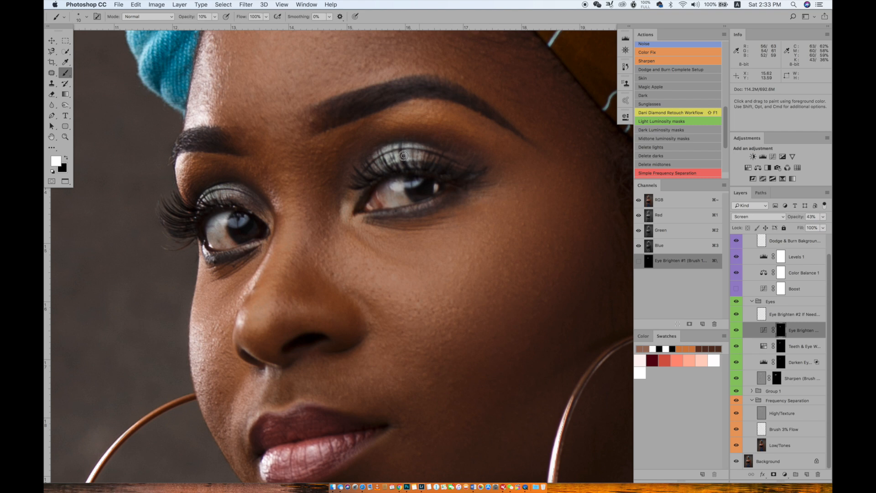
key(bracketright)
key(bracketright)
key(bracketright)
key(bracketright)
key(bracketright)
key(bracketright)
key(bracketright)
key(bracketright)
key(bracketright)
key(bracketright)
key(bracketright)
key(bracketright)
key(bracketright)
key(bracketright)
key(bracketright)
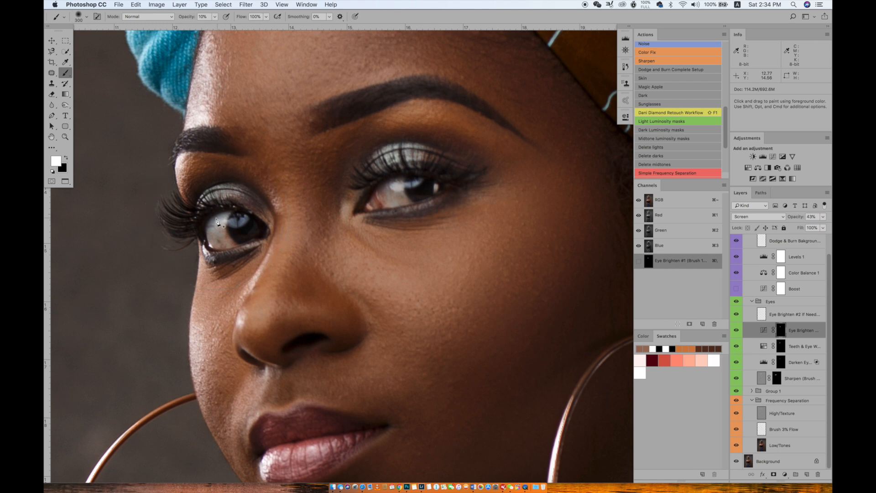
key(p)
click(219, 219)
key(b)
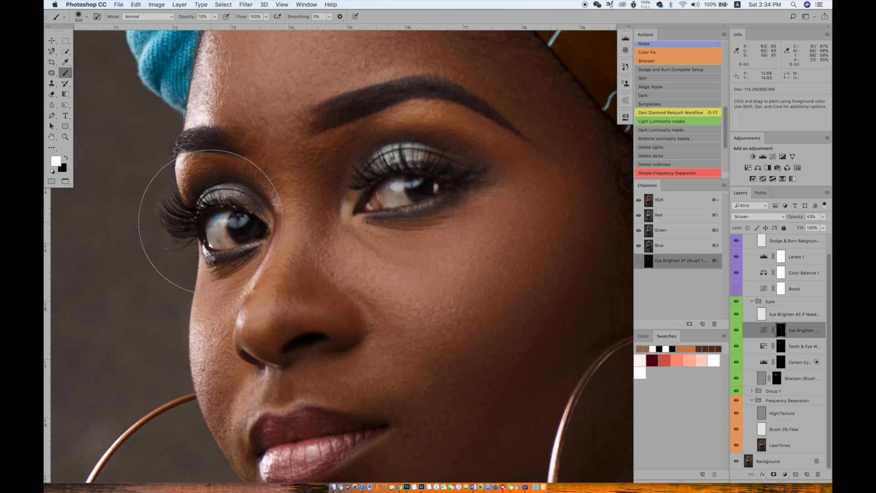
- Shrink the brush to fit the iris and brighten the other eye on the Eye Brighten #1 mask at 10% opacity
key(bracketleft)
key(bracketleft)
key(bracketleft)
key(bracketleft)
key(bracketleft)
key(bracketleft)
key(bracketleft)
key(bracketleft)
key(bracketleft)
key(bracketleft)
key(bracketleft)
key(bracketleft)
key(bracketleft)
key(bracketleft)
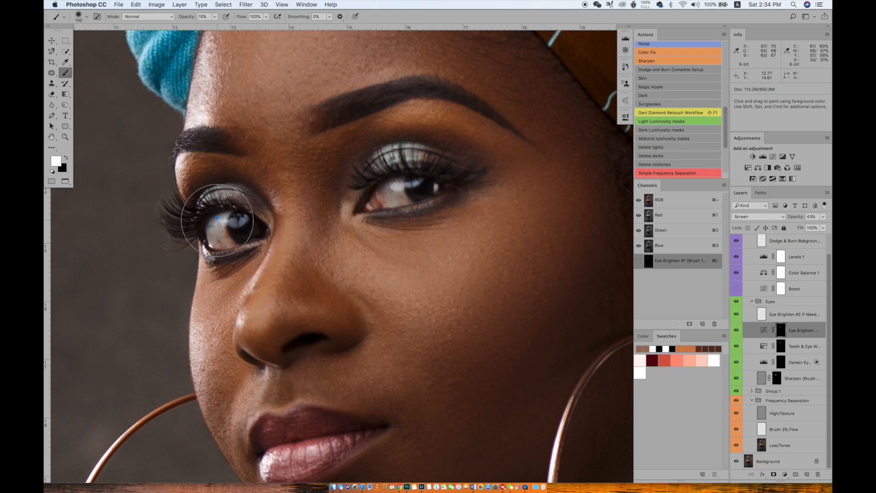
key(bracketleft)
key(bracketleft)
key(bracketleft)
key(bracketleft)
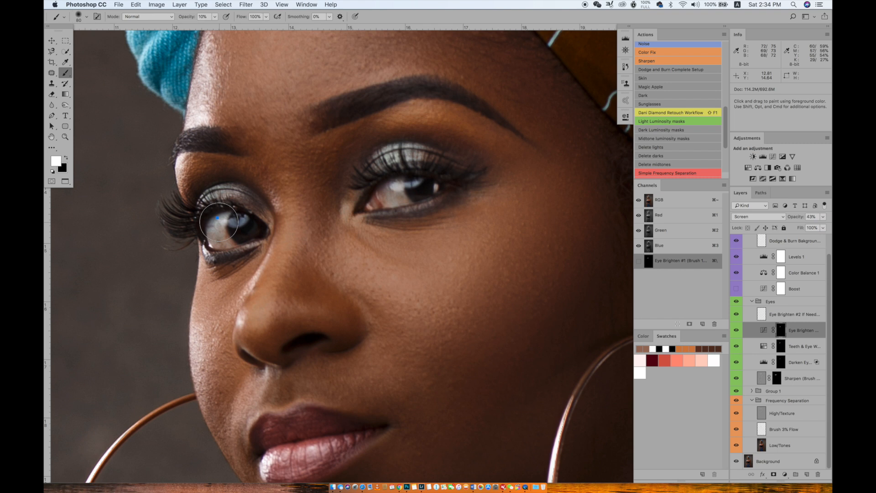
key(bracketleft)
key(bracketleft)
key(bracketleft)
key(bracketleft)
key(bracketleft)
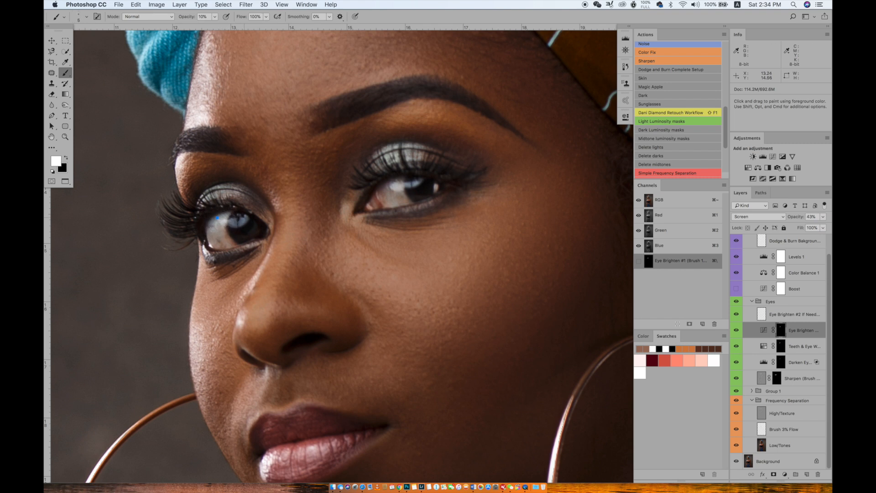
drag(238, 224, 239, 223)
- Collapse the Eyes group and turn on the Boost layer in the Toning group, with the whole portrait in view
click(788, 304)
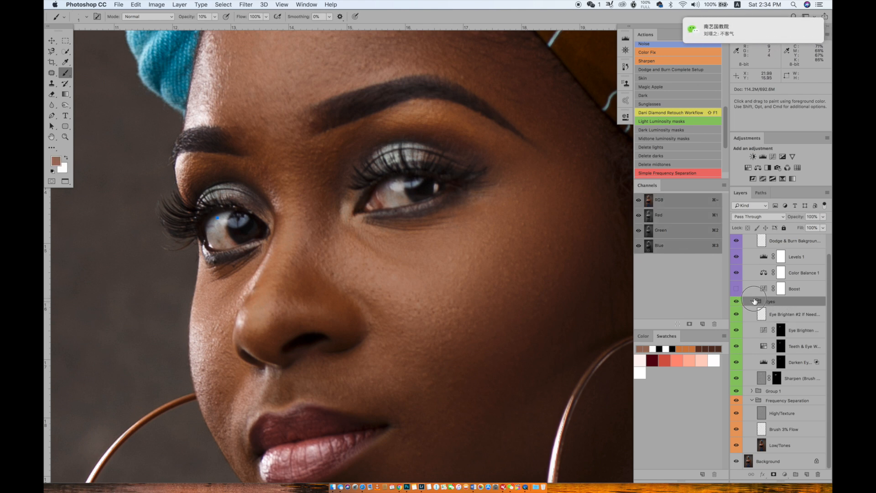
click(753, 301)
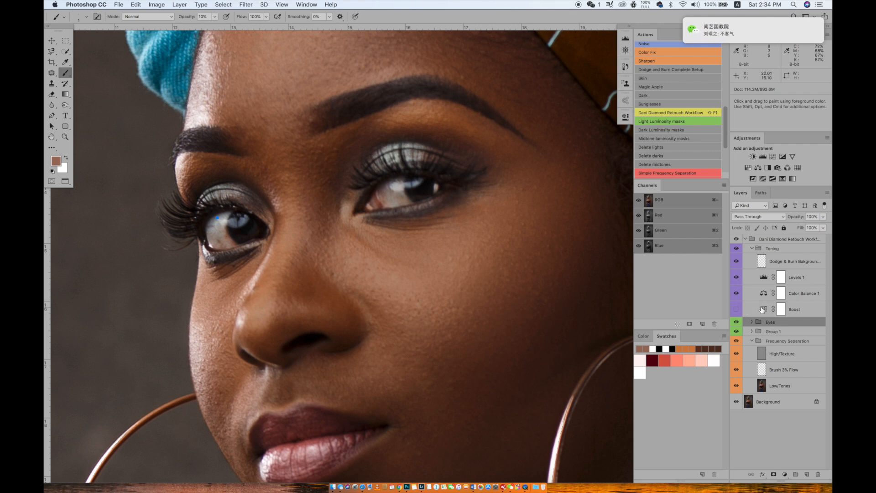
click(801, 309)
click(738, 311)
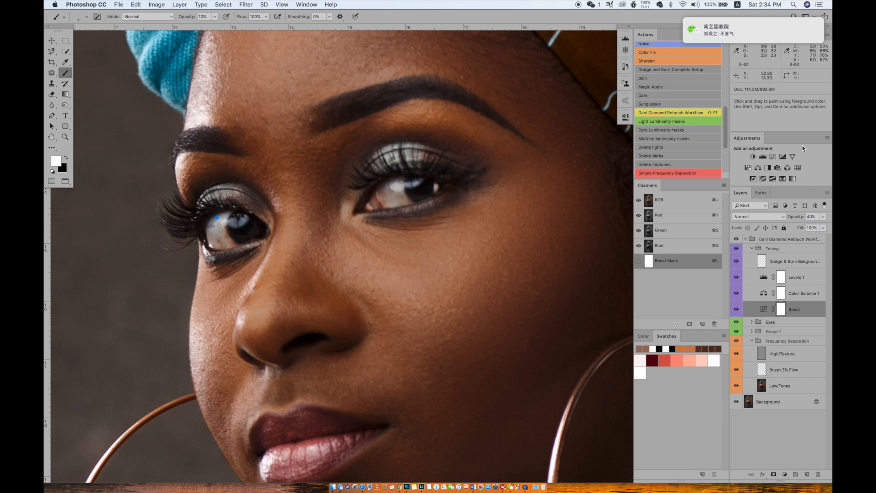
key(super+0)
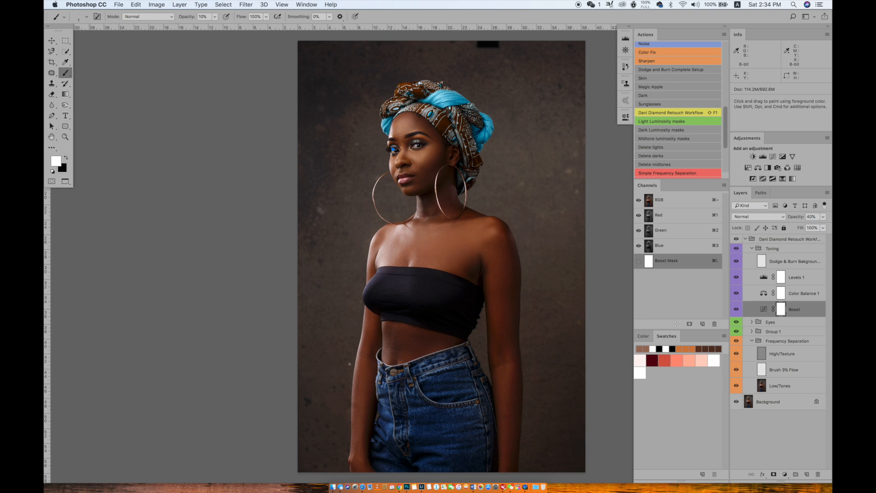
- Undo the stray Pen tool path on the eye and switch back to the Brush tool
click(54, 116)
click(394, 150)
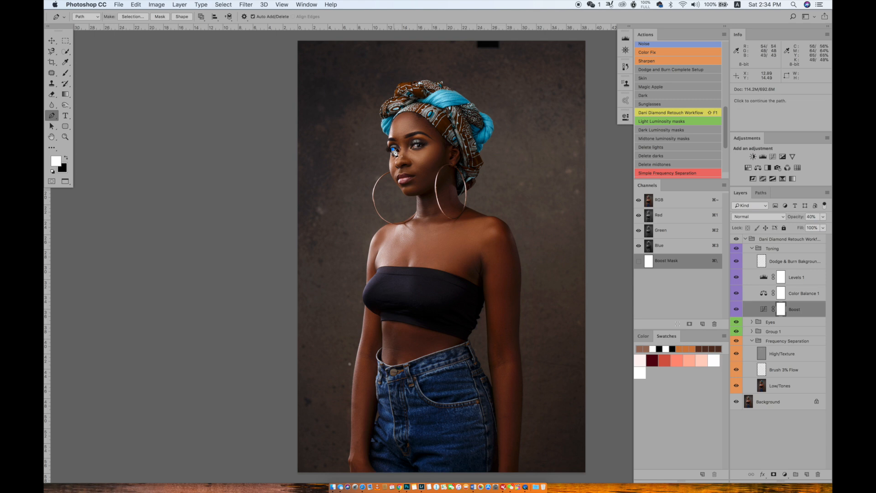
drag(394, 150, 372, 147)
key(super+z)
key(super+z)
key(super+z)
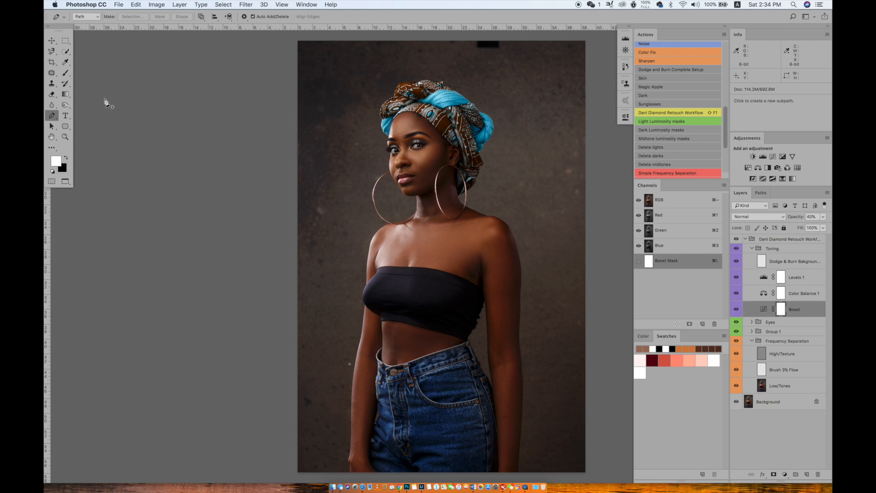
drag(66, 76, 87, 77)
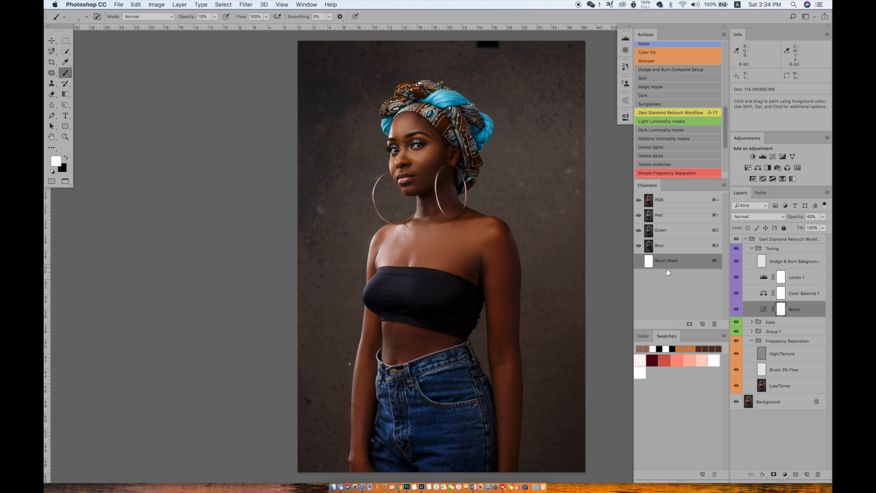
- Hide the Boost layer and show it again to compare the portrait with and without it
click(737, 309)
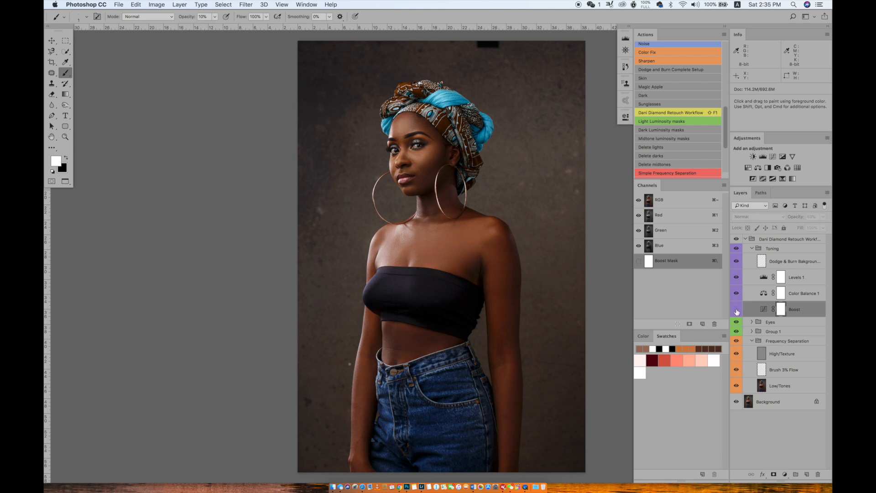
click(737, 310)
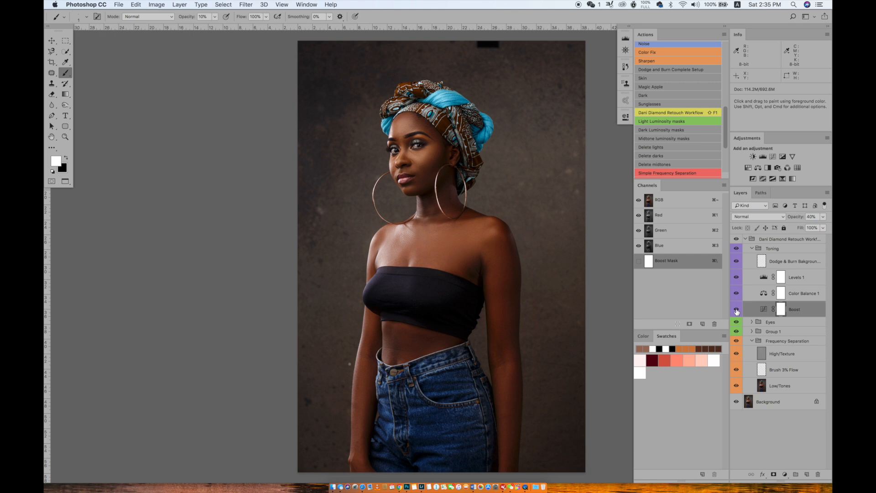
- Switch to the Mixer Brush tool on the Brush 3% Flow layer and select the Low/Tones layer in the Frequency Separation group
click(785, 369)
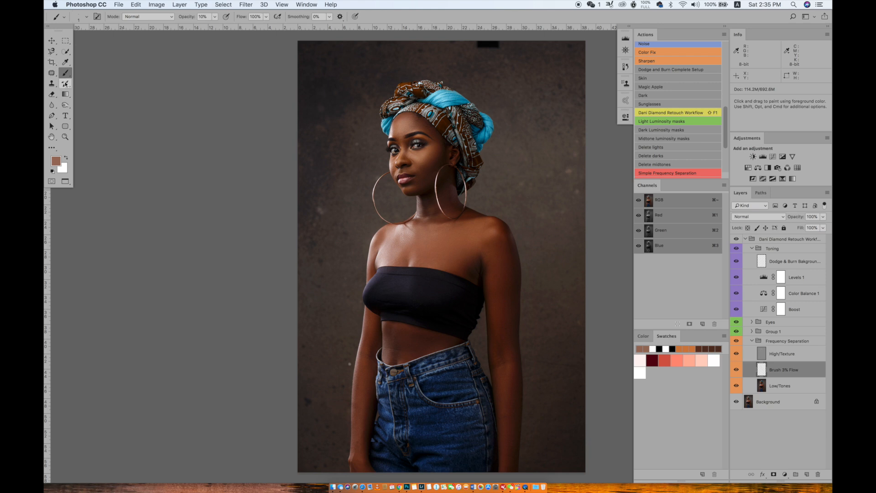
click(65, 73)
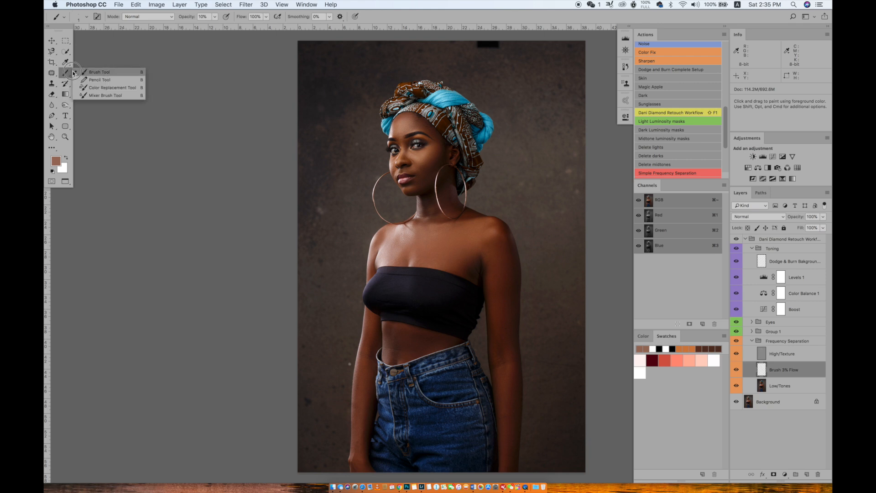
click(105, 95)
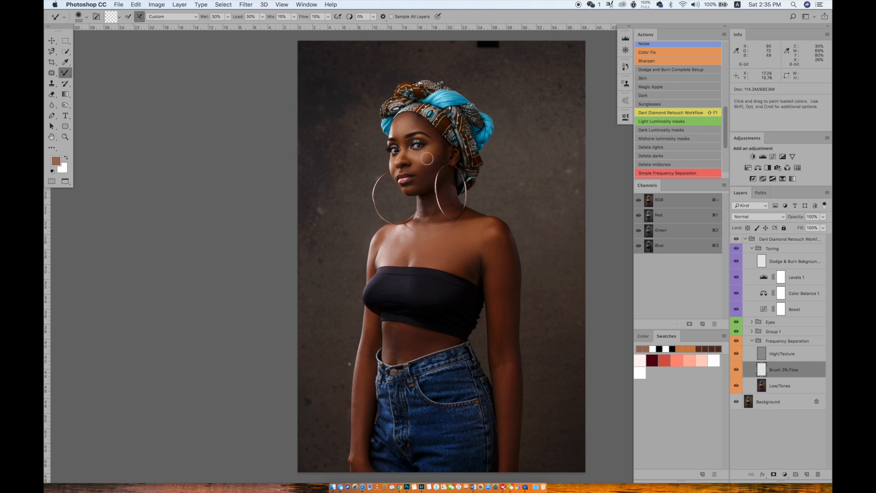
click(785, 386)
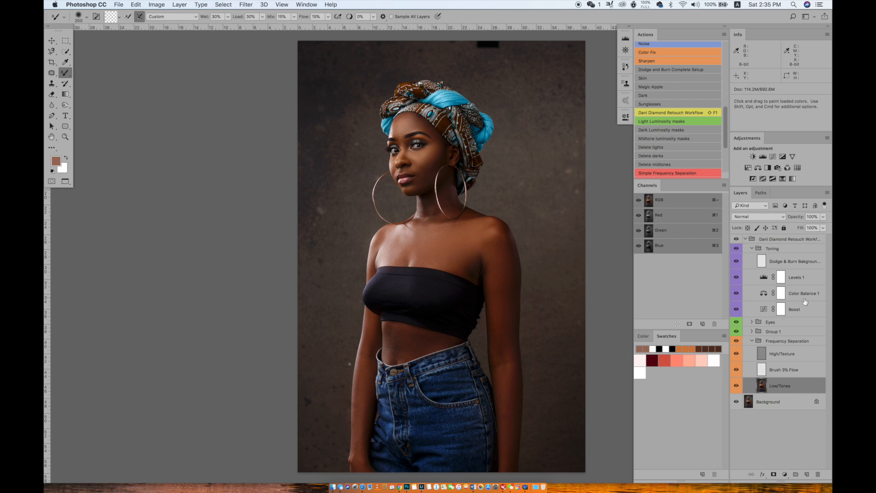
- Add a Gradient Map adjustment directly above the Boost layer in the Toning group, undoing the trial duplicate of Boost
click(800, 312)
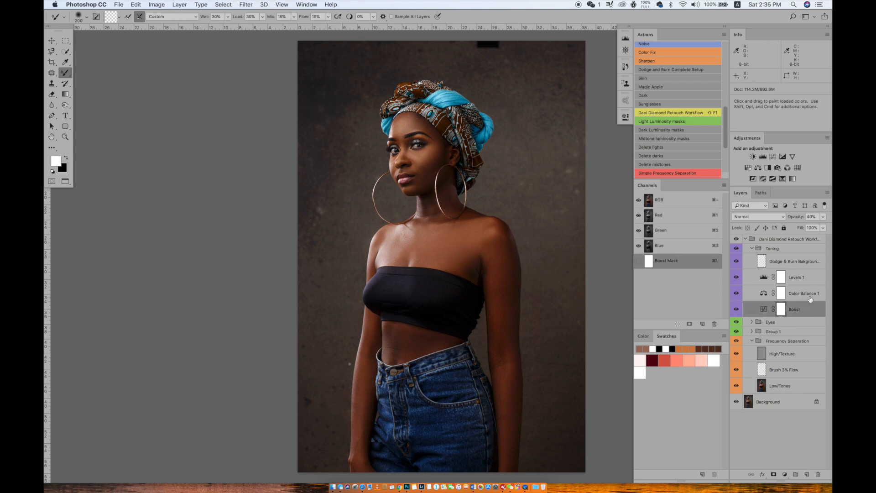
key(super+j)
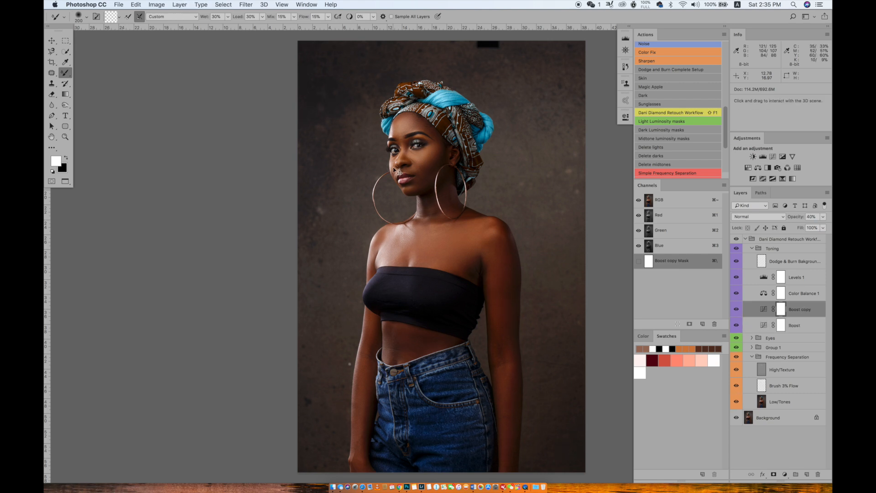
key(super+z)
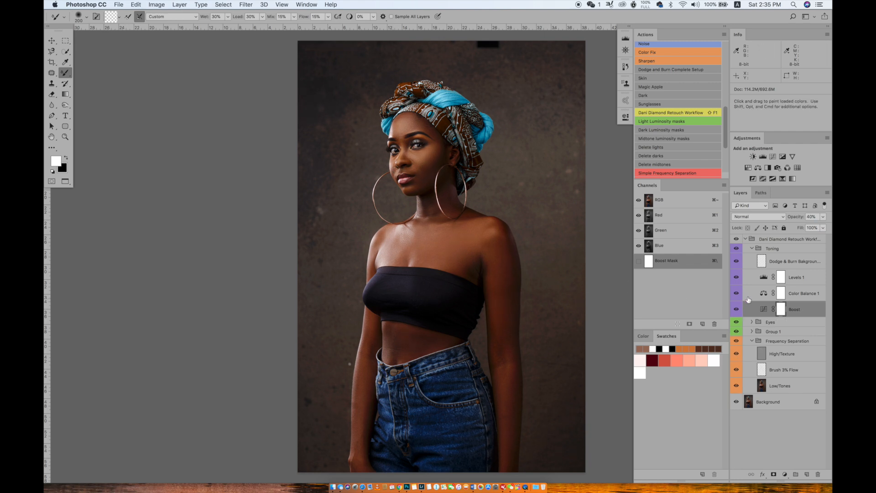
click(793, 180)
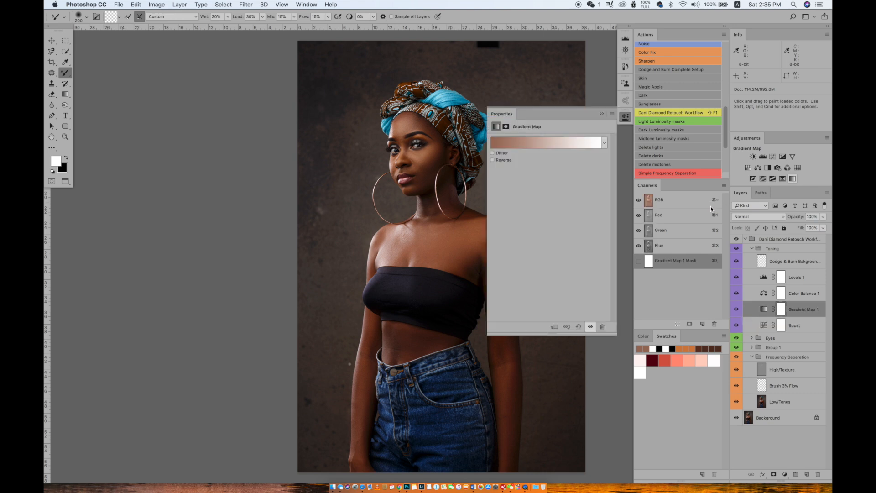
- Load the Photographic Toning gradients and apply the black-to-orange preset to the Gradient Map, returning to the Mixer Brush
click(572, 143)
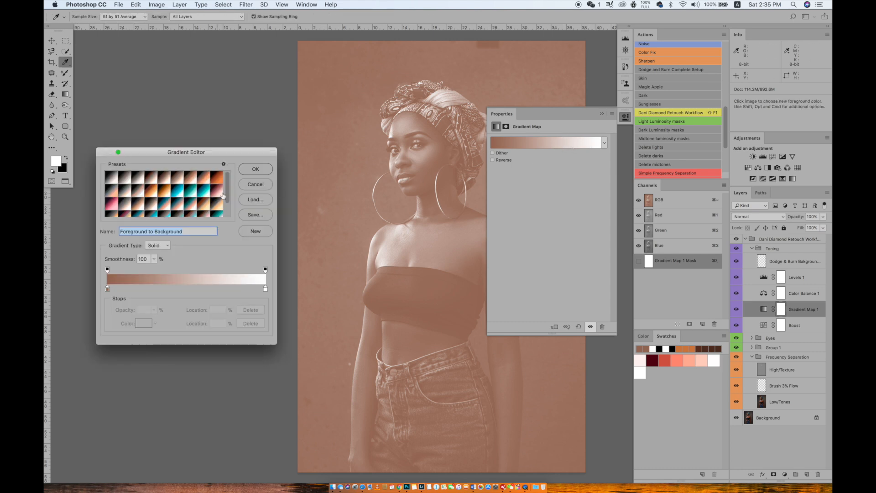
click(224, 165)
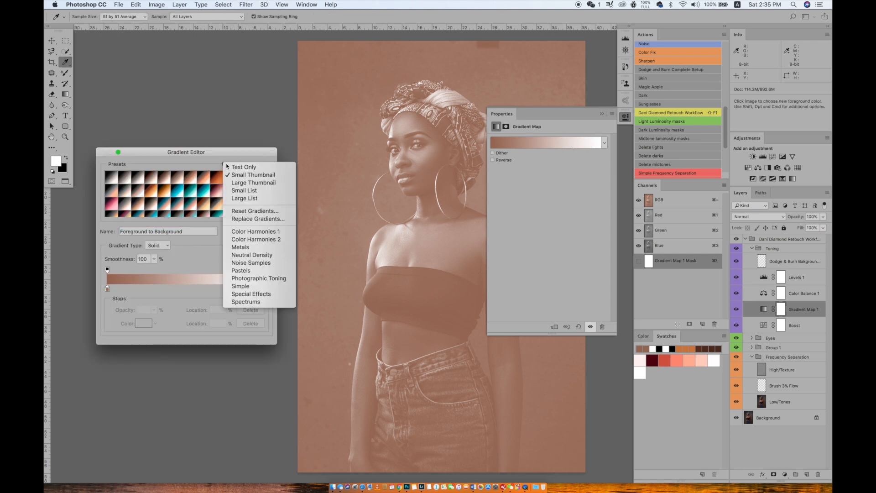
click(272, 280)
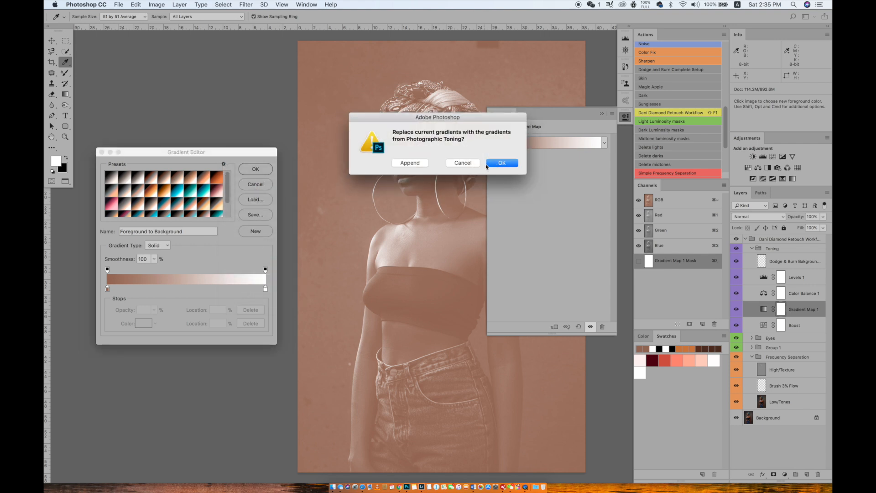
click(502, 162)
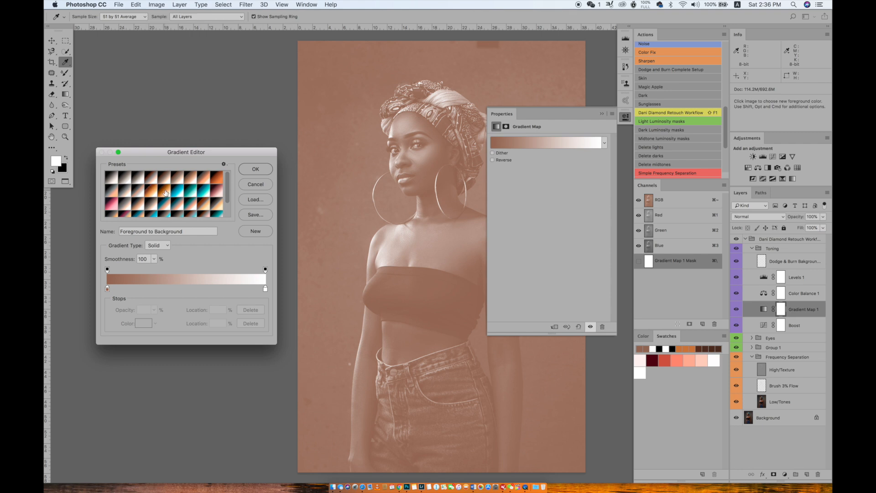
click(166, 193)
click(255, 169)
key(b)
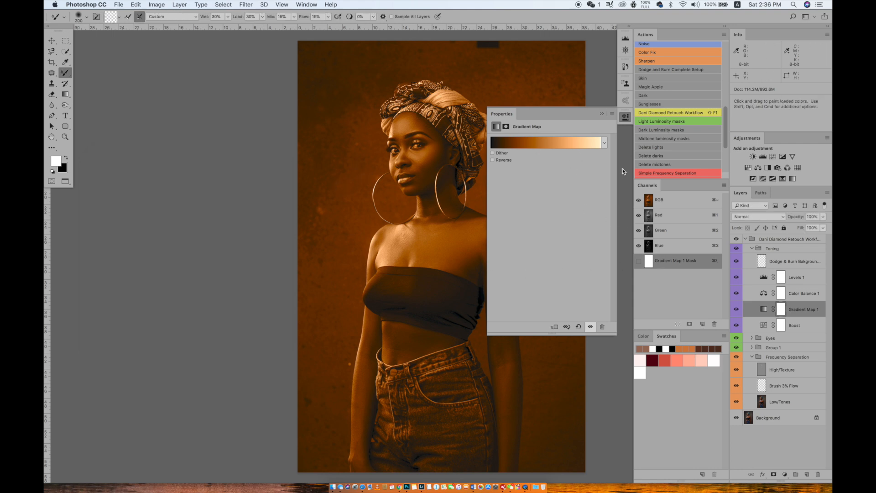
- Blend the Gradient Map layer in Soft Light mode at 23% opacity
click(777, 216)
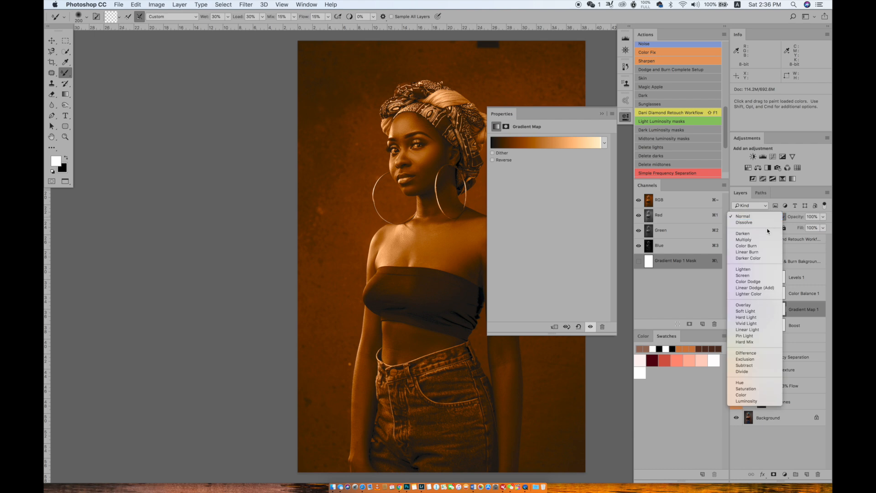
click(758, 311)
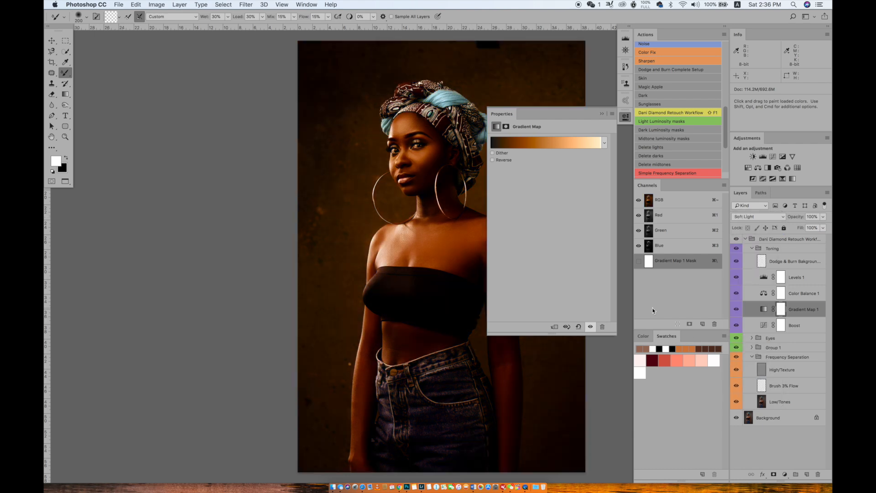
click(824, 218)
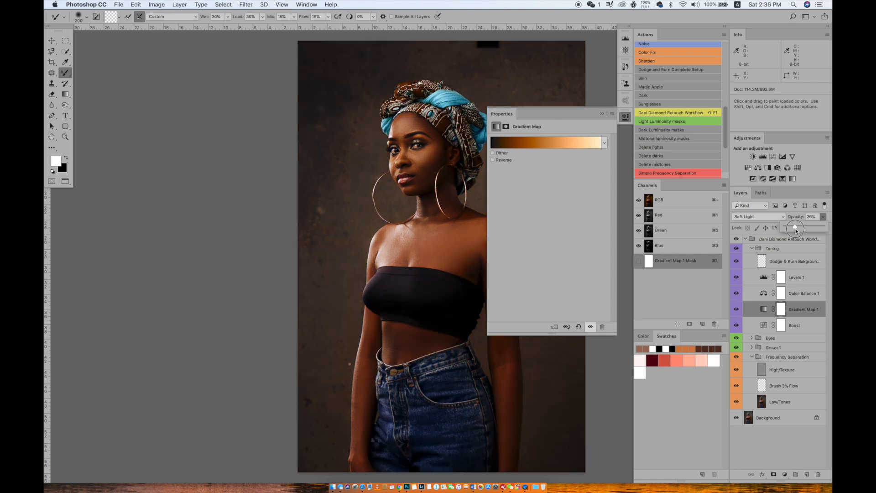
drag(795, 228, 794, 227)
click(831, 185)
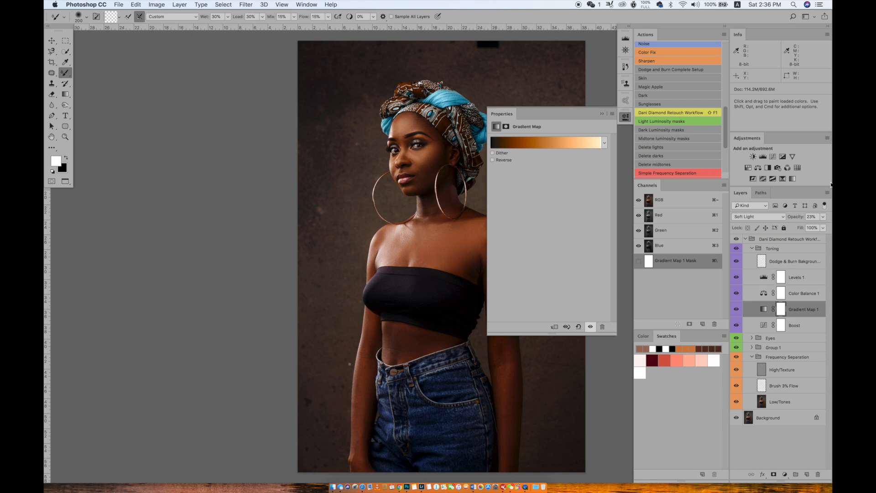
- Brighten the highlights on the Levels 1 layer by setting the white input level to 227
click(799, 279)
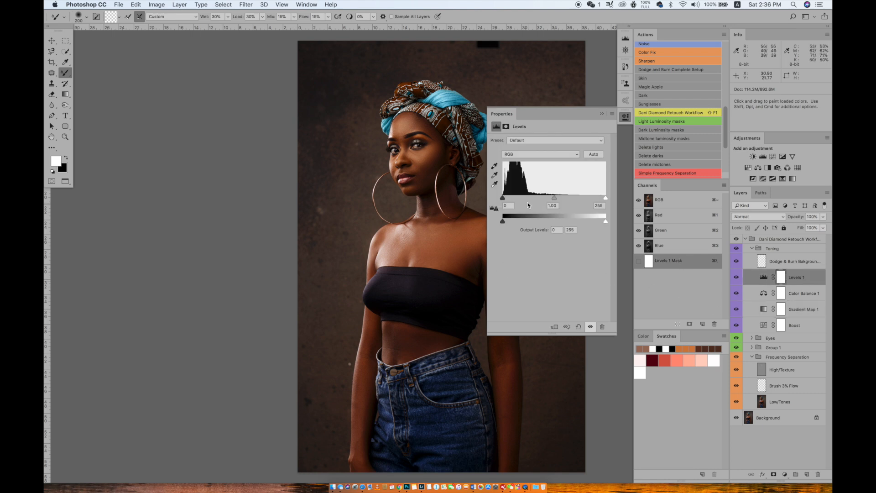
drag(605, 199, 593, 203)
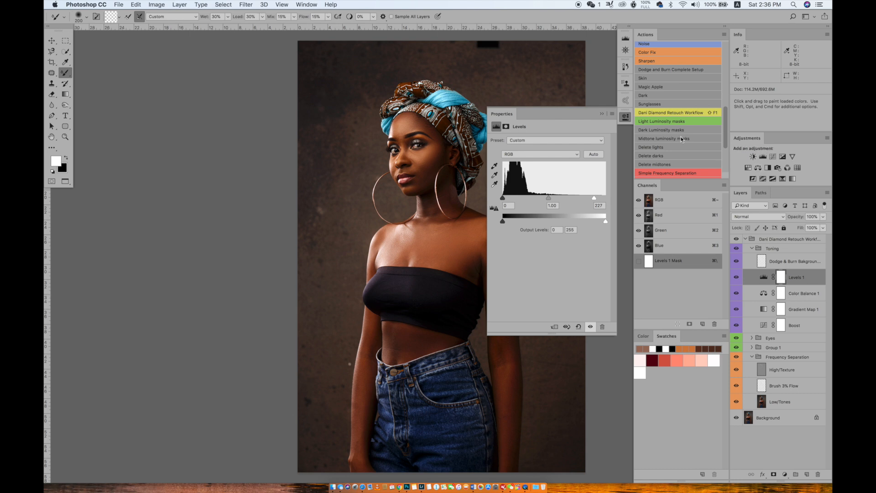
- Add a Curves adjustment above Levels 1 and anchor its Red curve at input 62, output 63
click(773, 158)
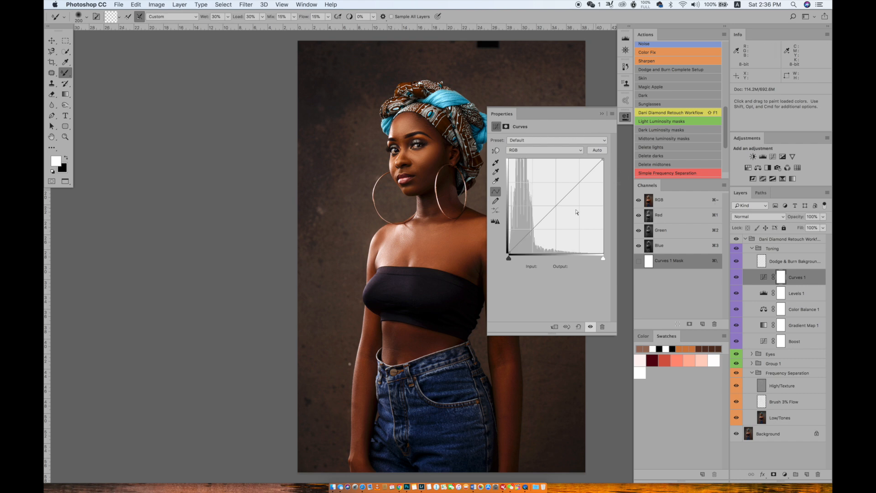
click(542, 151)
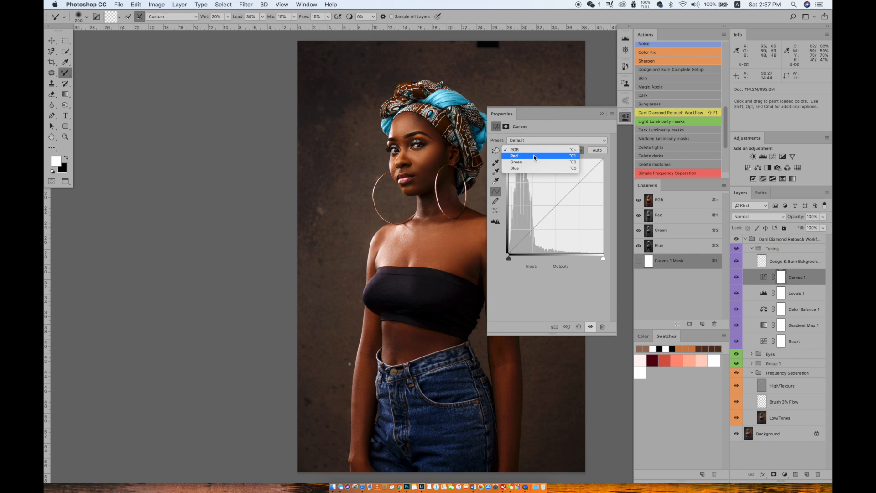
click(533, 157)
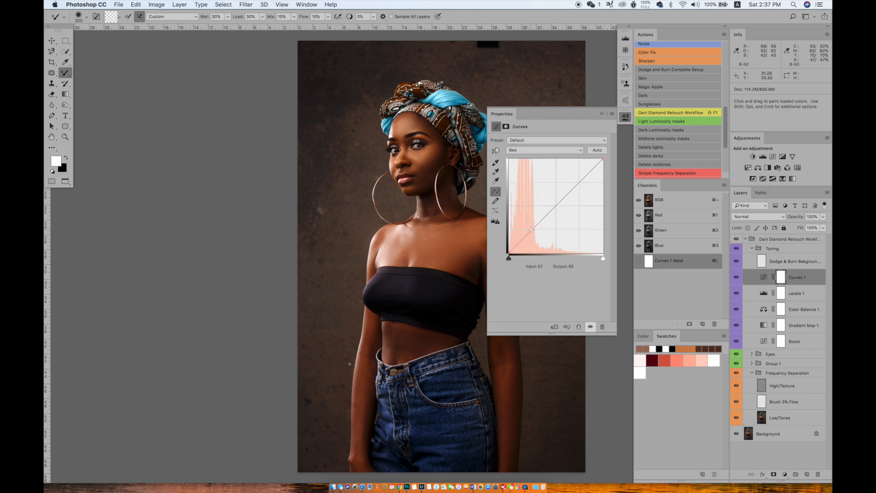
click(532, 230)
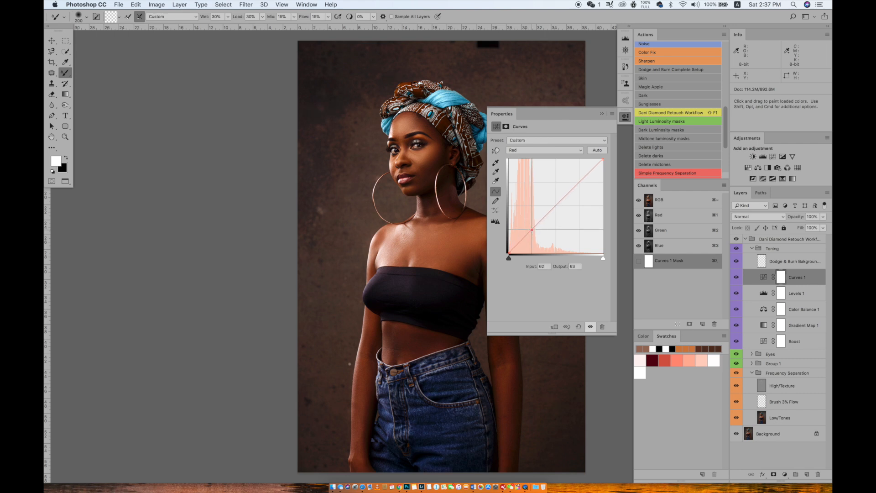
- Undo the trial lower point on the Red curve and raise the curve's black point to output 29
click(521, 242)
drag(521, 242, 522, 243)
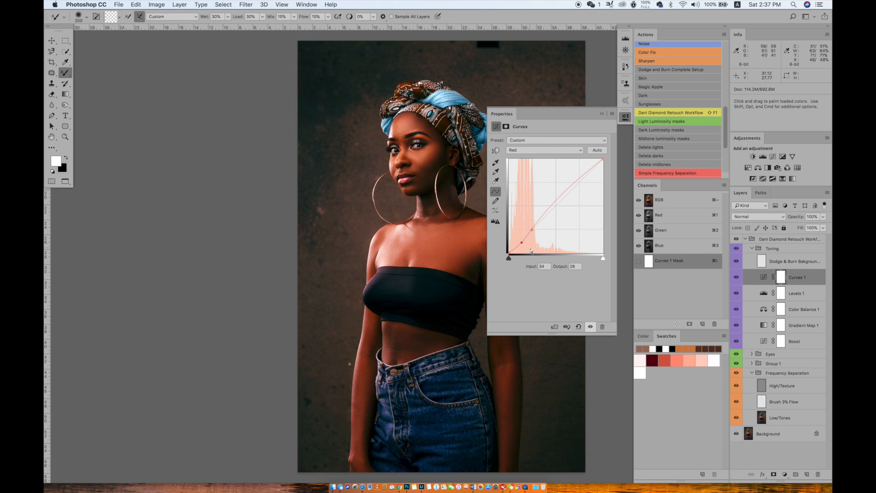
key(super+z)
click(507, 251)
drag(509, 251, 503, 241)
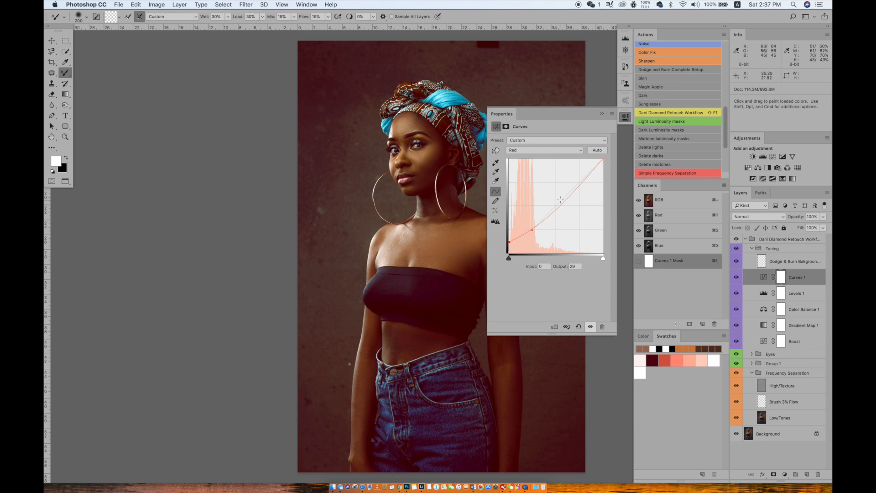
- Shape the Blue curve with points at input 62, output 66 and input 30, output 22, raising its black point to output 27
click(554, 151)
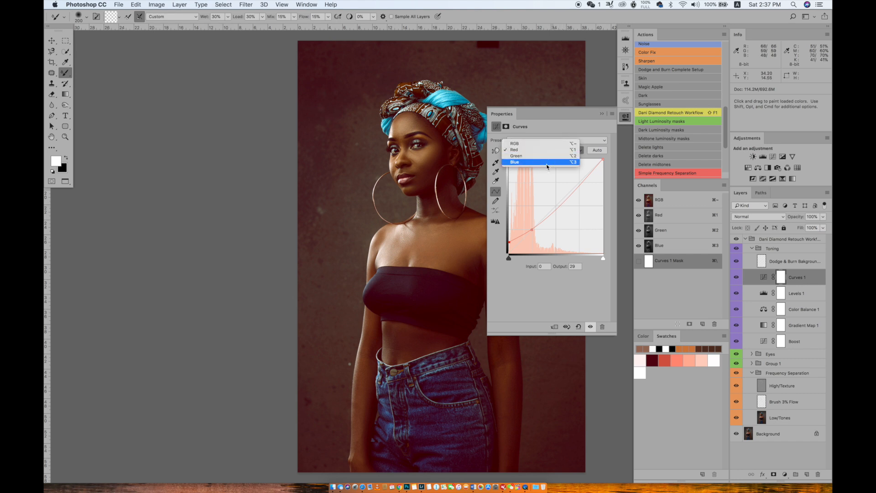
click(546, 163)
click(533, 228)
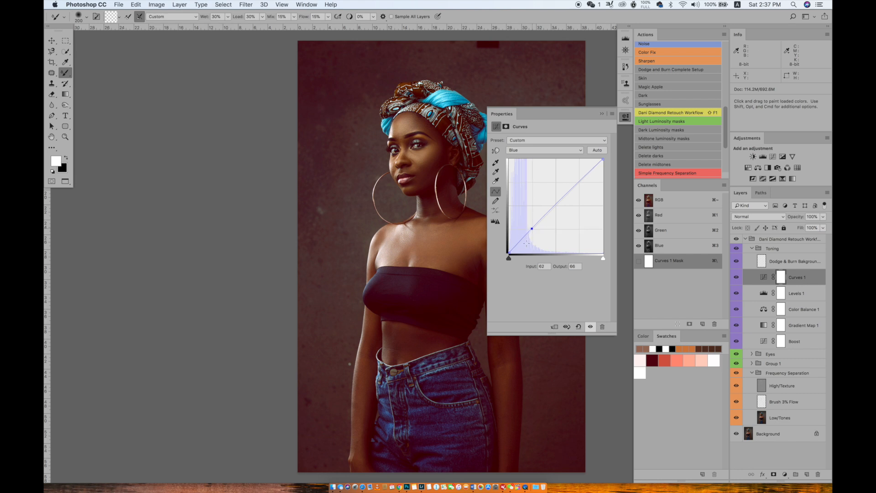
drag(518, 242, 521, 248)
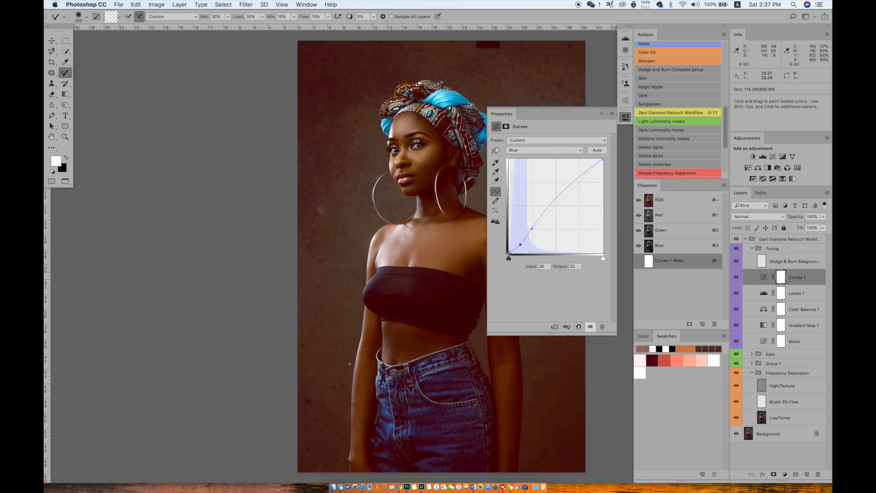
drag(508, 248, 505, 241)
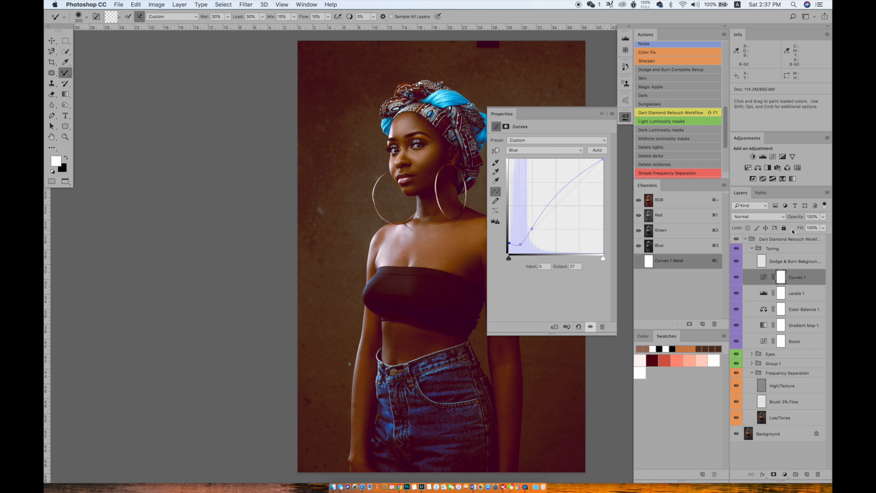
- Set the Curves 1 layer's opacity to 42%, collapsing the adjustment properties to uncover the portrait
click(825, 216)
drag(823, 227, 792, 231)
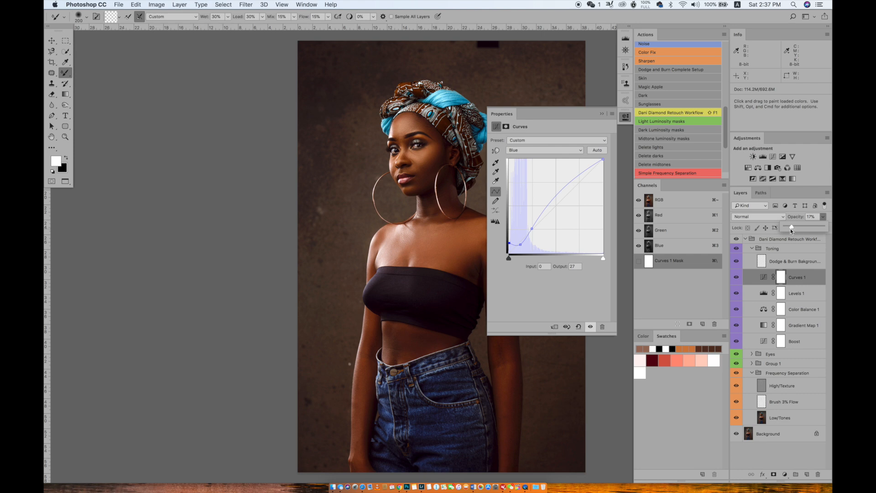
drag(792, 231, 796, 229)
click(826, 191)
click(602, 113)
click(823, 216)
drag(799, 227, 806, 228)
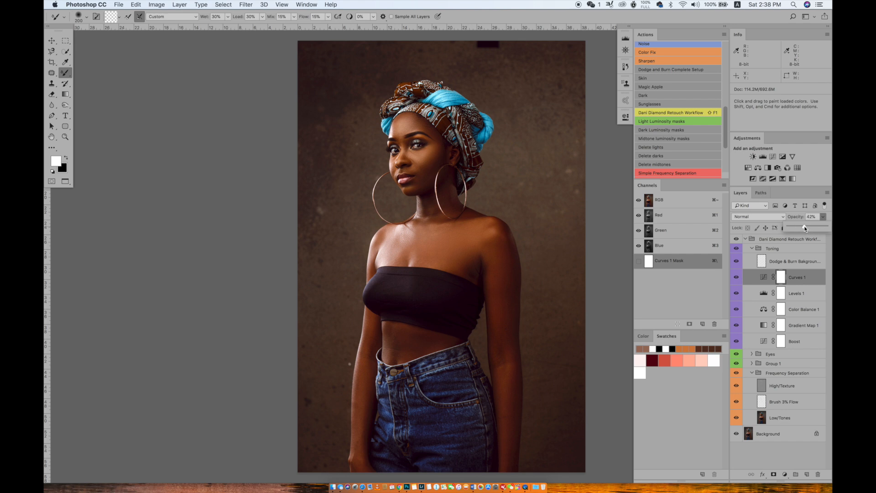
click(813, 162)
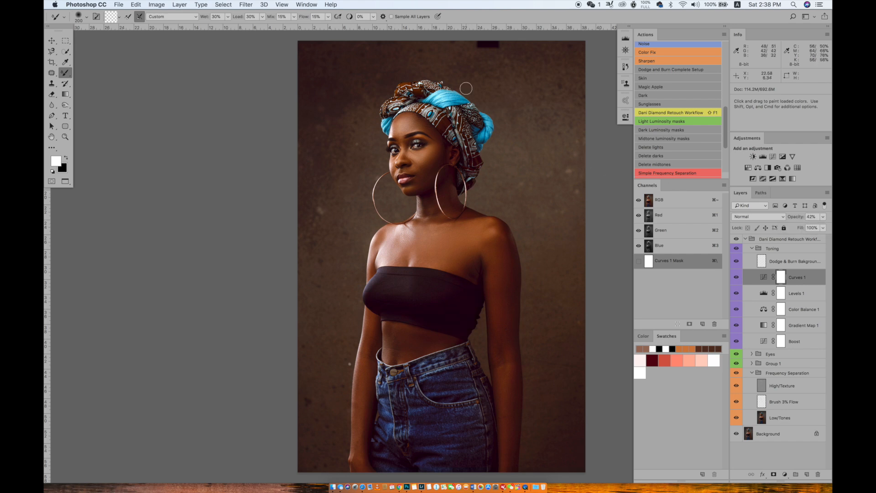
- View the toned portrait at a much smaller size to judge its overall color
key(super+equal)
key(super+minus)
key(super+minus)
key(super+minus)
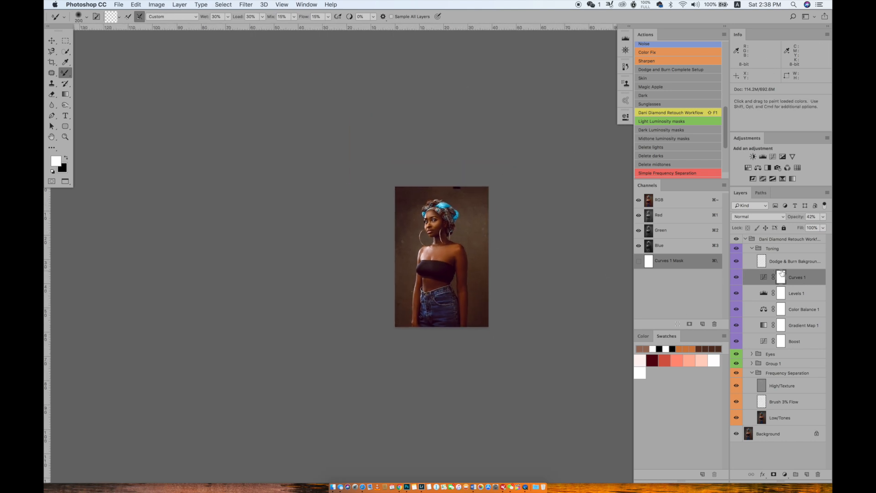
- Collapse the Toning and Dani Diamond Retouch Workflow groups, then stamp all visible layers into a merged layer above the workflow group, hiding that group
click(754, 248)
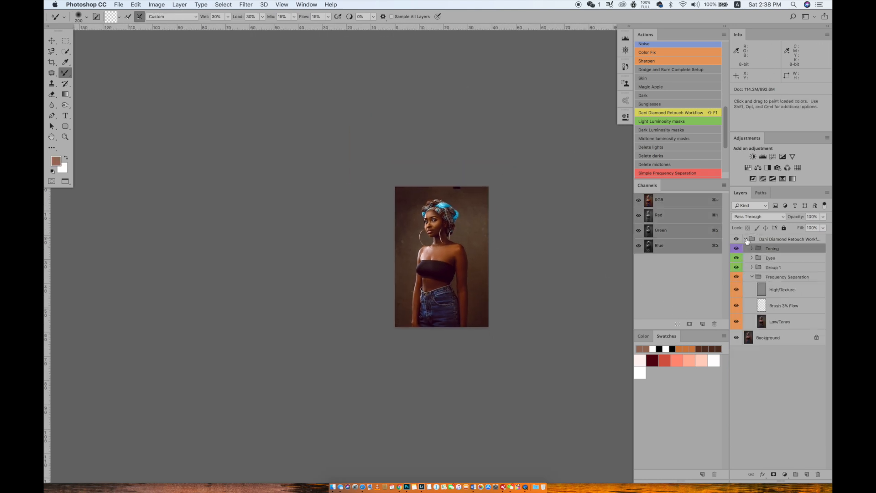
click(745, 239)
key(alt+shift+super+e)
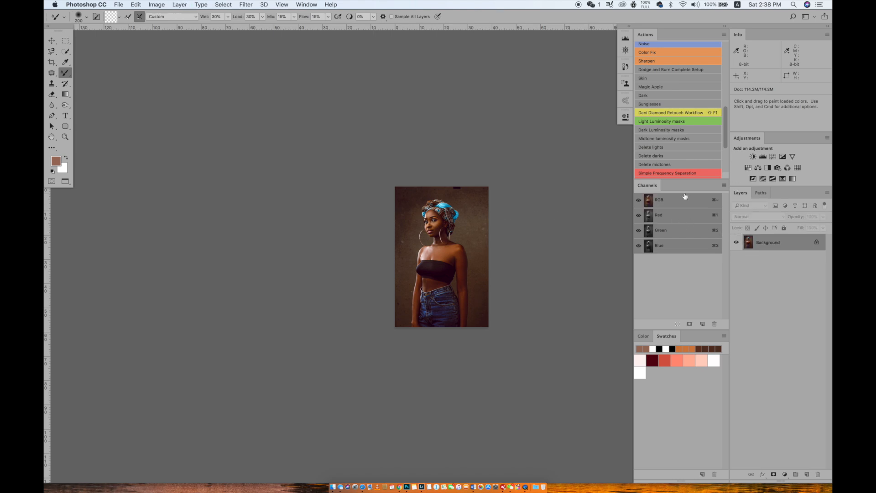
key(super+z)
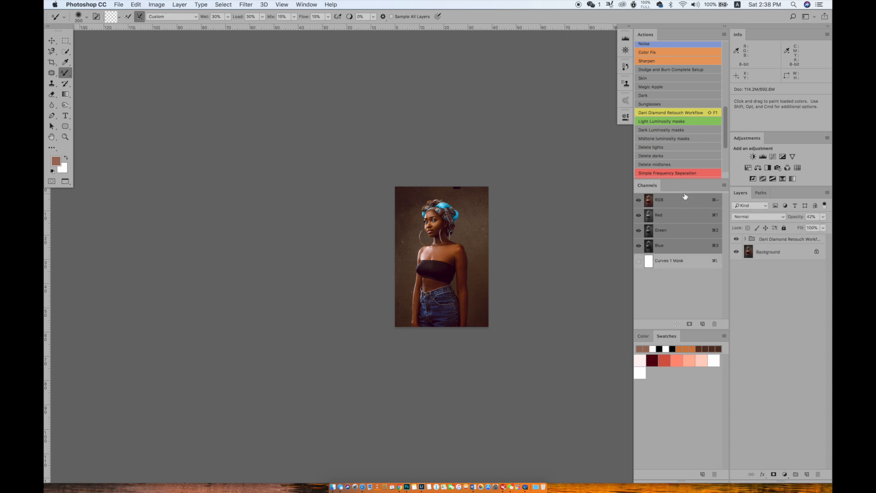
click(762, 238)
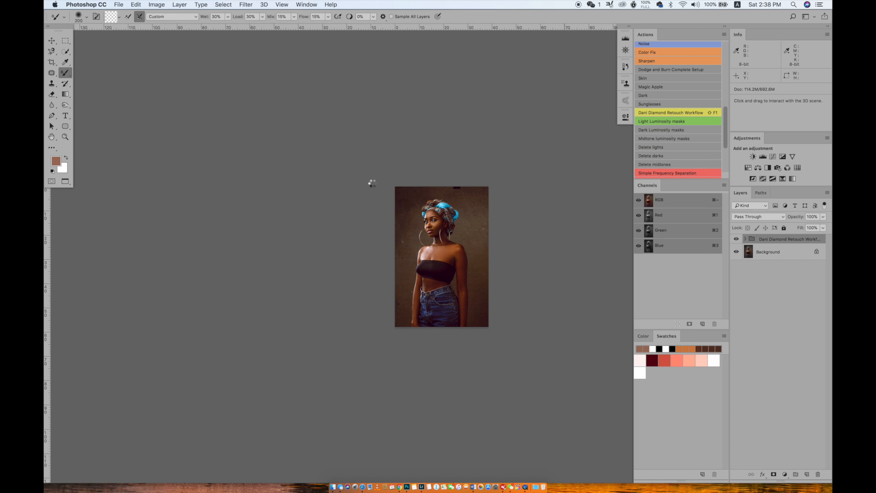
click(740, 255)
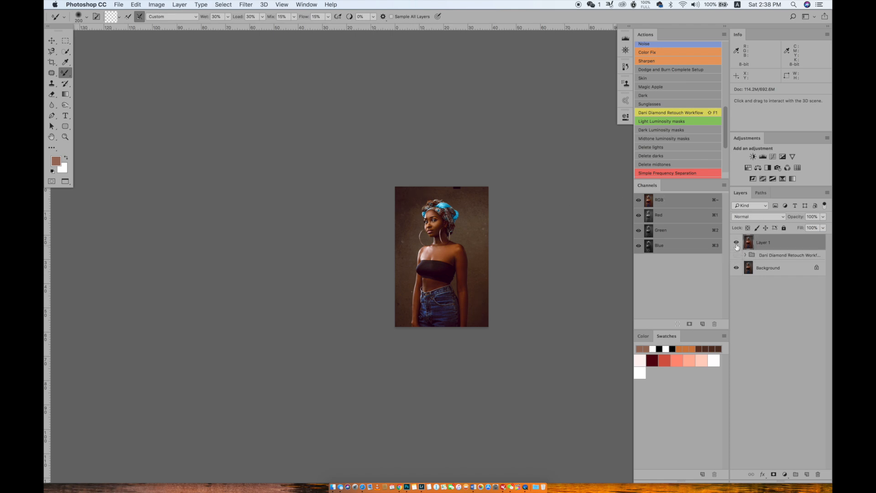
- Compare the merged Layer 1 with the original Background close up on the face and shoulders, leaving Layer 1 visible
click(738, 243)
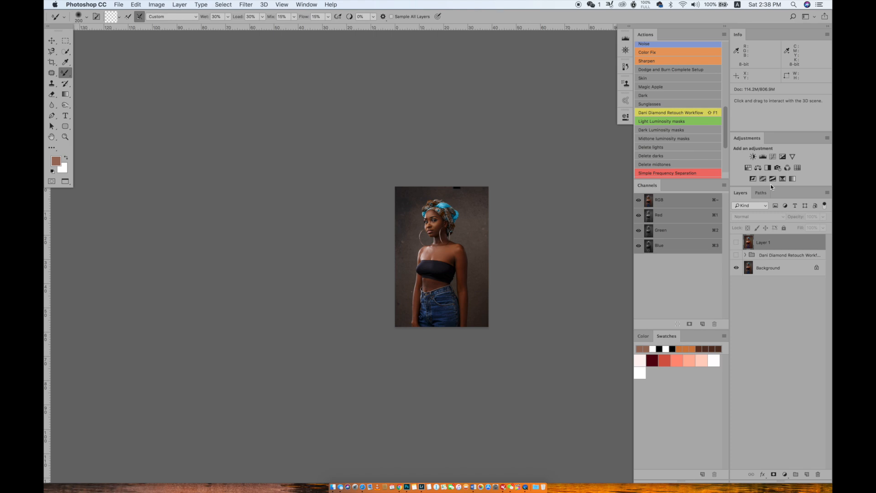
key(super+plus)
key(super+plus)
key(super+plus)
key(super+plus)
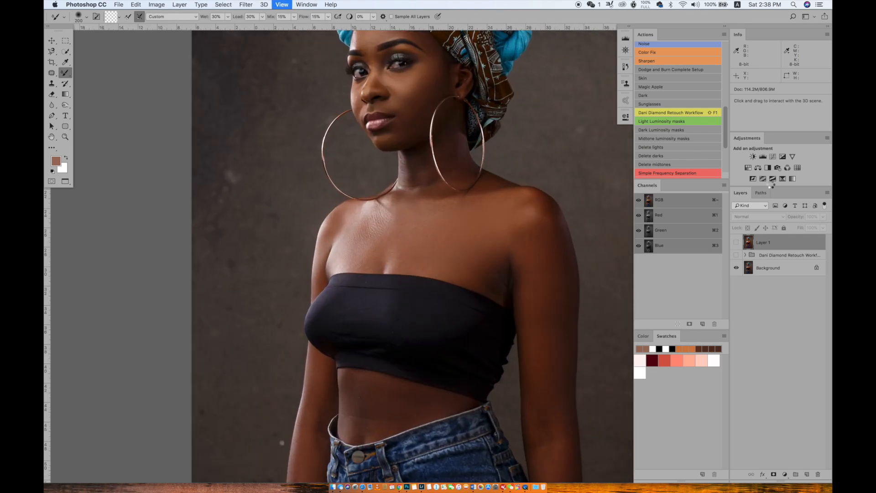
drag(400, 221, 383, 334)
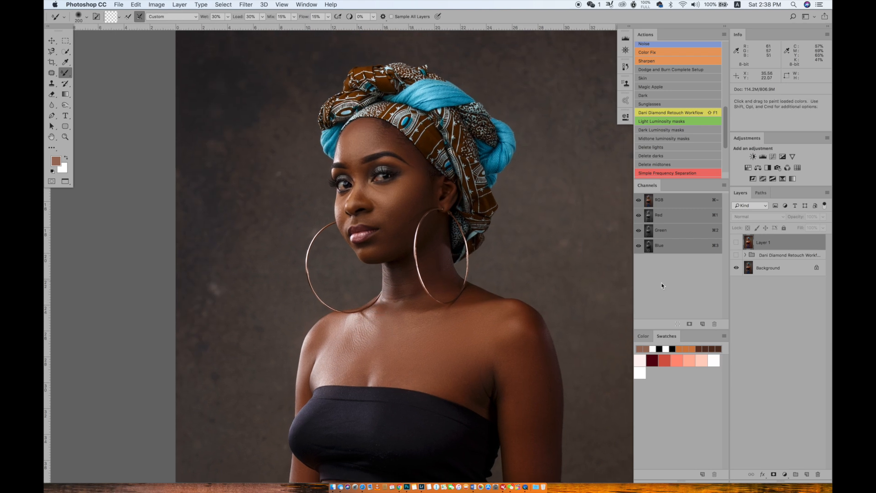
click(737, 242)
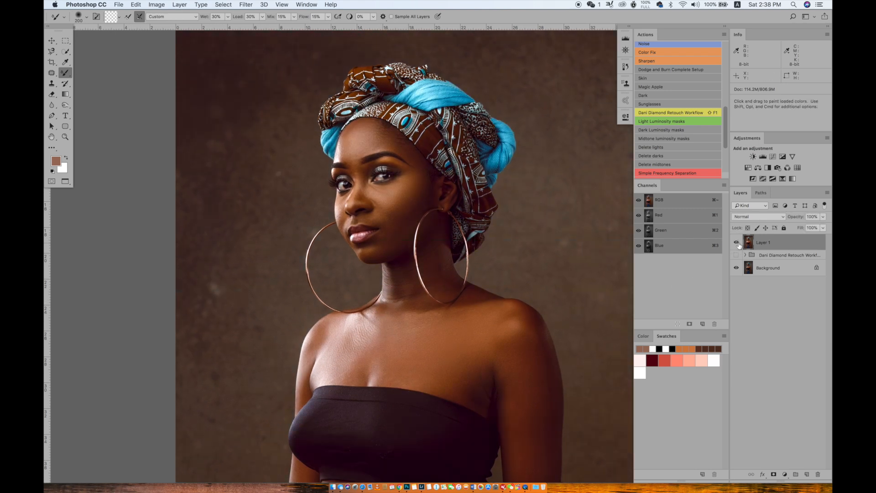
click(736, 242)
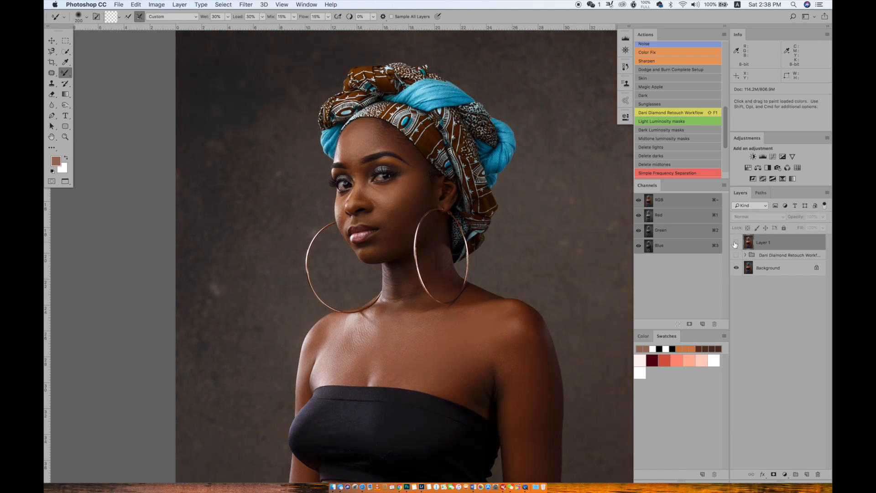
click(736, 243)
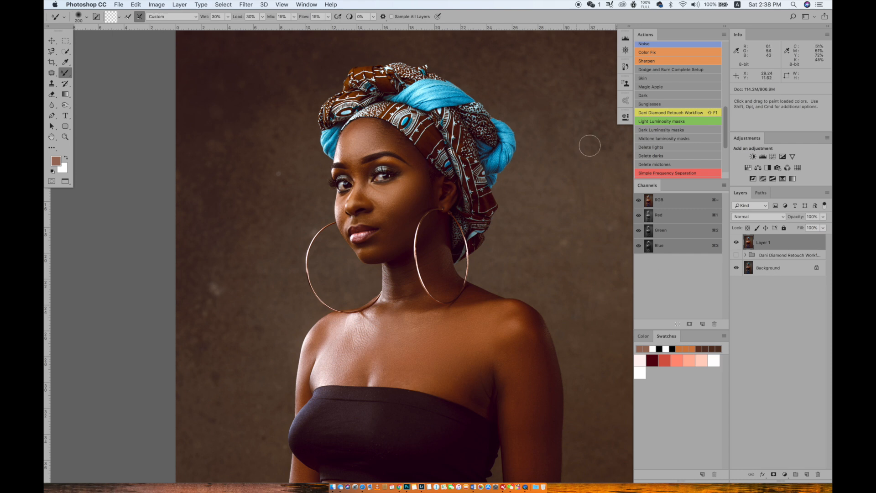
- Add a Hue/Saturation adjustment above Layer 1 with Blues saturation at +48, and compare the portrait with and without it
click(748, 169)
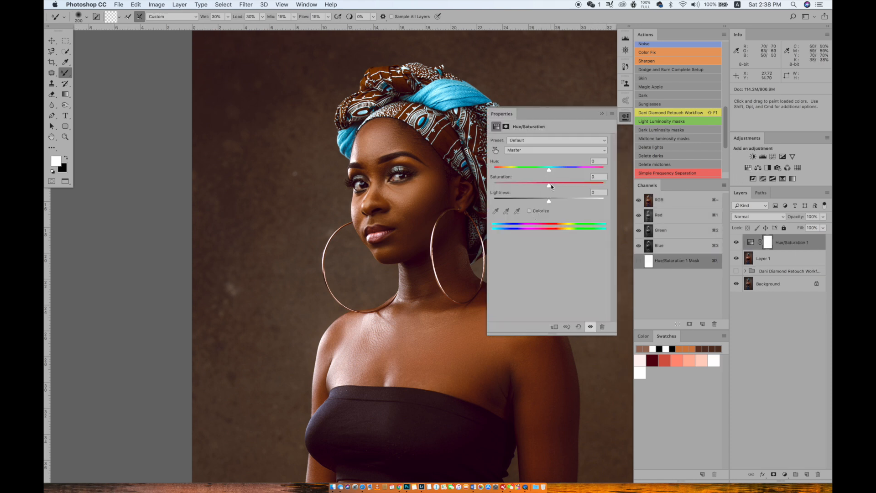
click(555, 149)
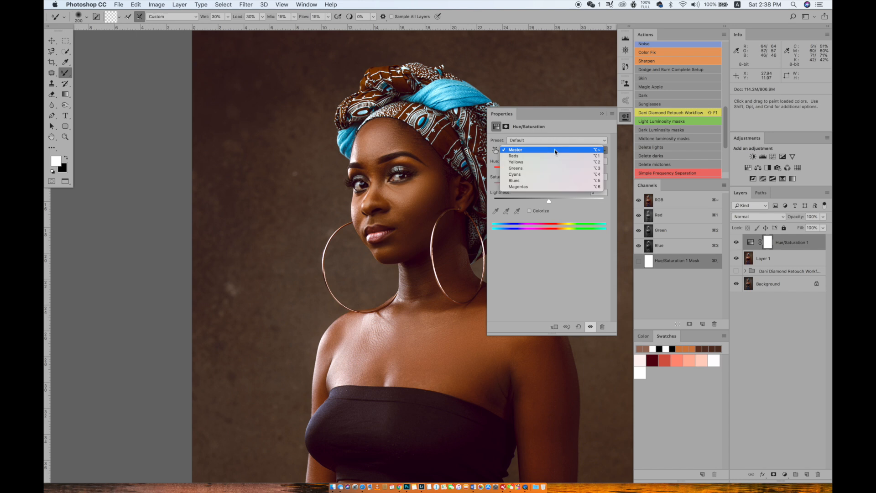
click(540, 181)
drag(549, 185, 577, 185)
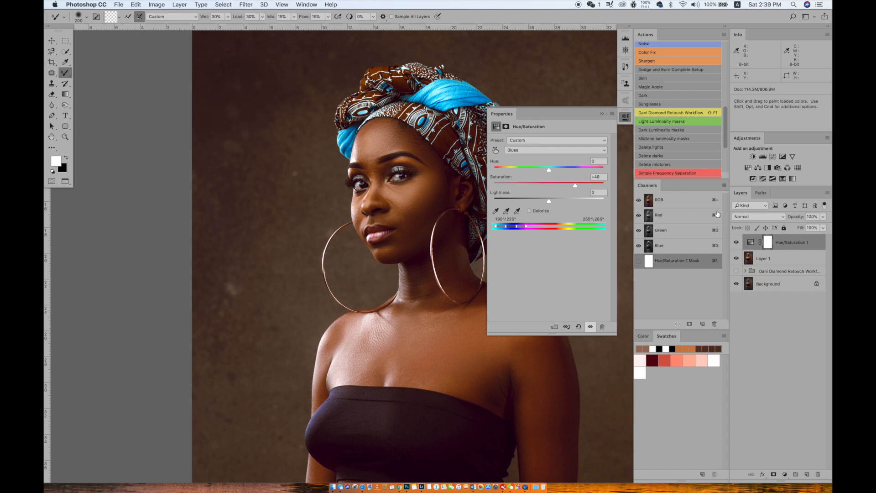
click(736, 244)
click(736, 244)
click(736, 243)
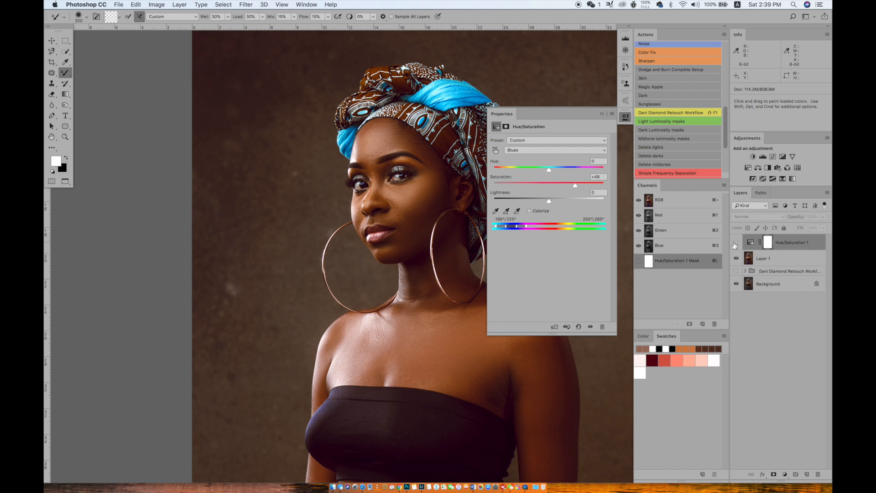
click(735, 244)
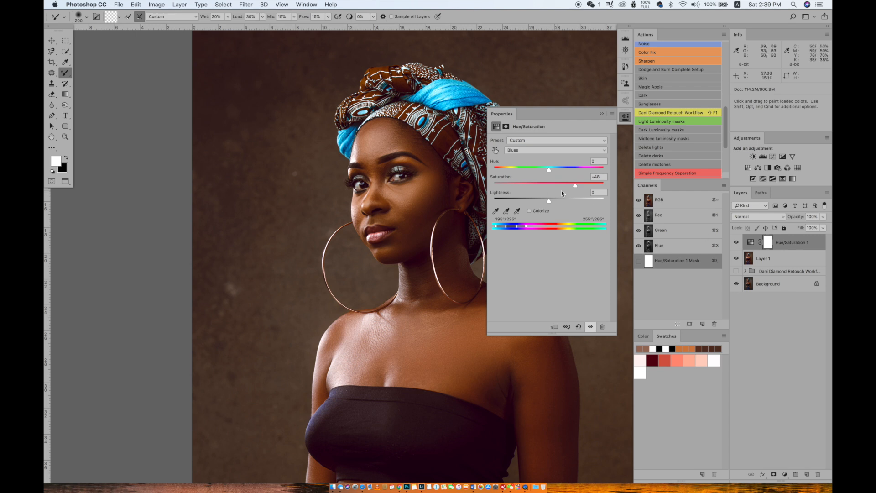
- Raise the Blues saturation further, keeping it below +100, and invert the Hue/Saturation 1 mask to black
drag(575, 185, 621, 181)
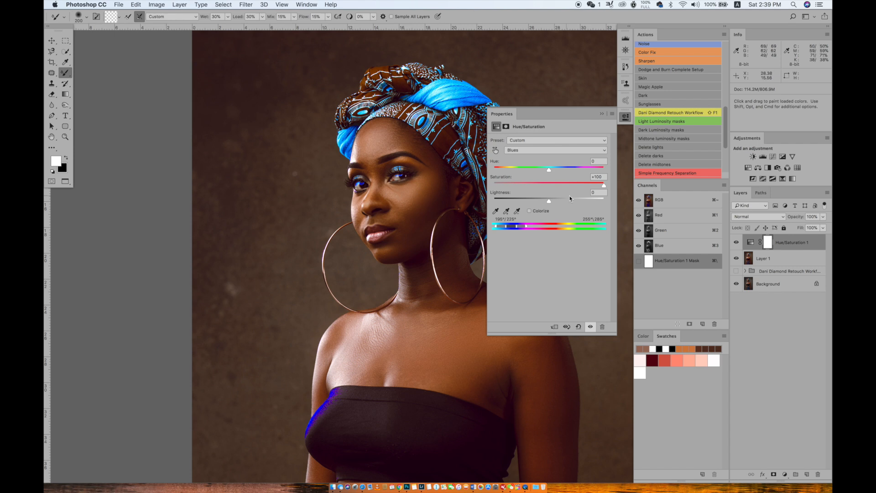
click(588, 185)
click(603, 114)
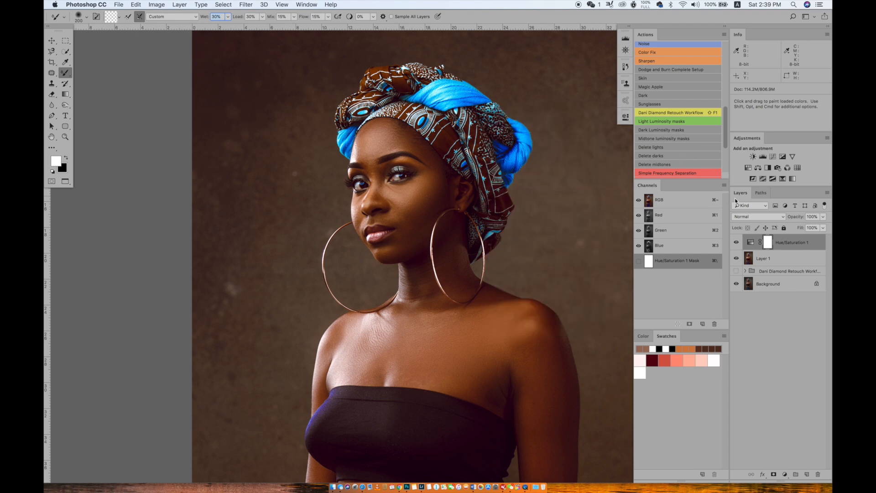
key(super+i)
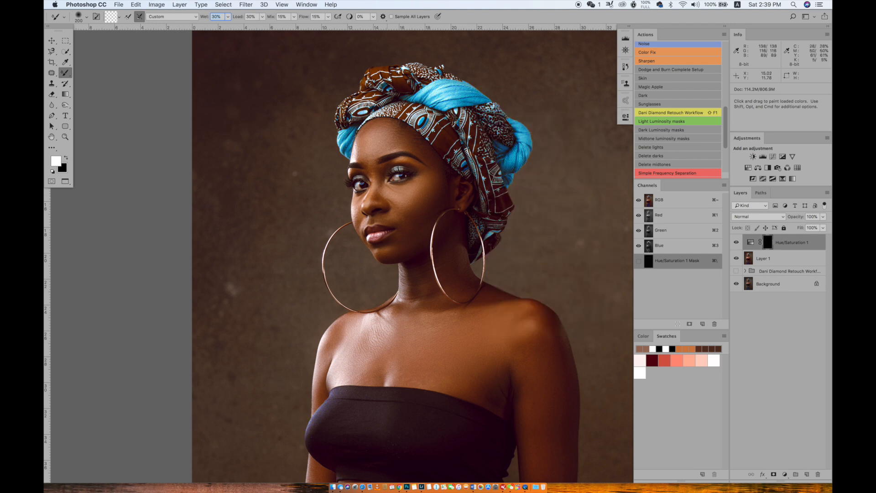
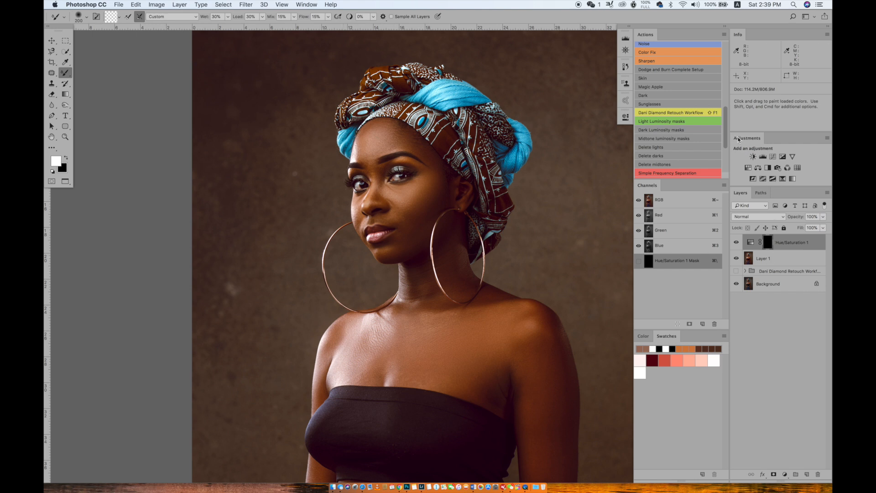
- Add a second Hue/Saturation adjustment and set its Magentas saturation to -100
click(749, 168)
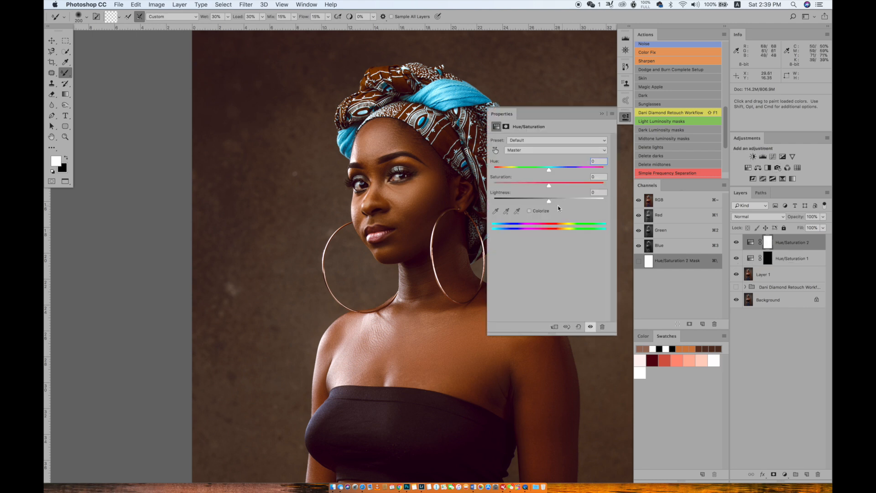
click(548, 154)
click(551, 149)
click(550, 149)
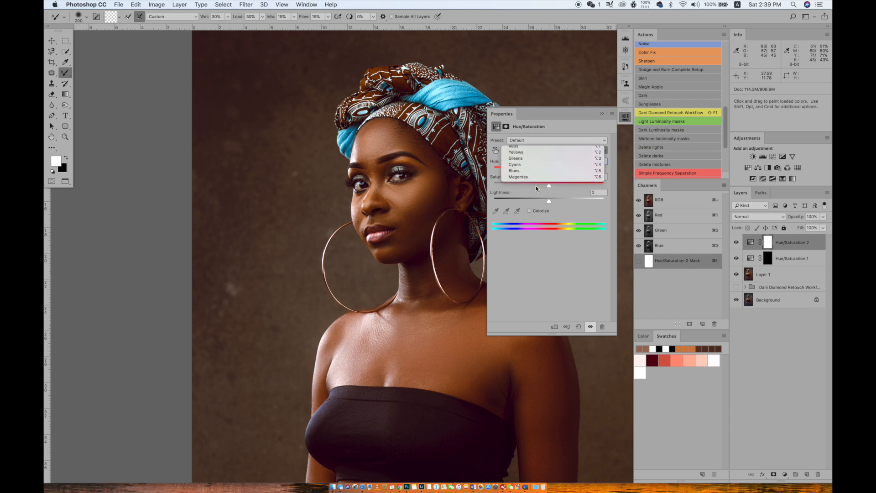
click(535, 187)
drag(549, 183, 475, 184)
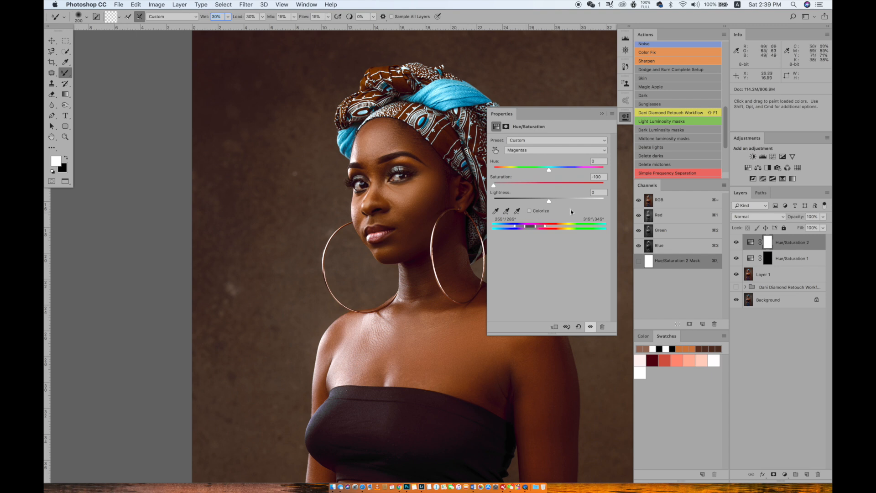
- Add a third Hue/Saturation adjustment above the second and set its Greens saturation to -100
key(super+plus)
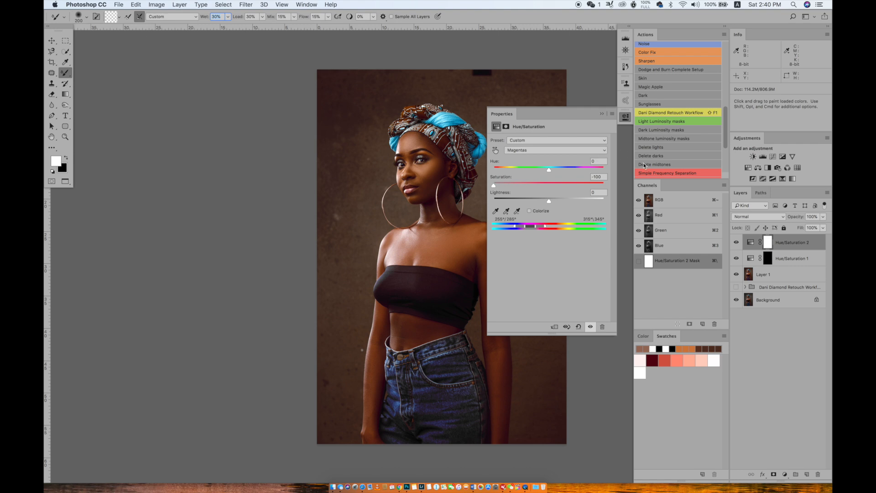
click(748, 169)
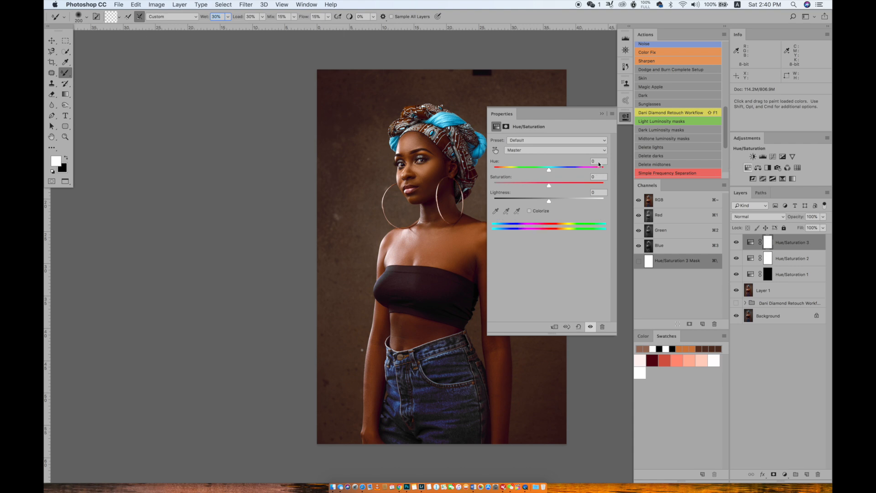
click(559, 150)
click(551, 180)
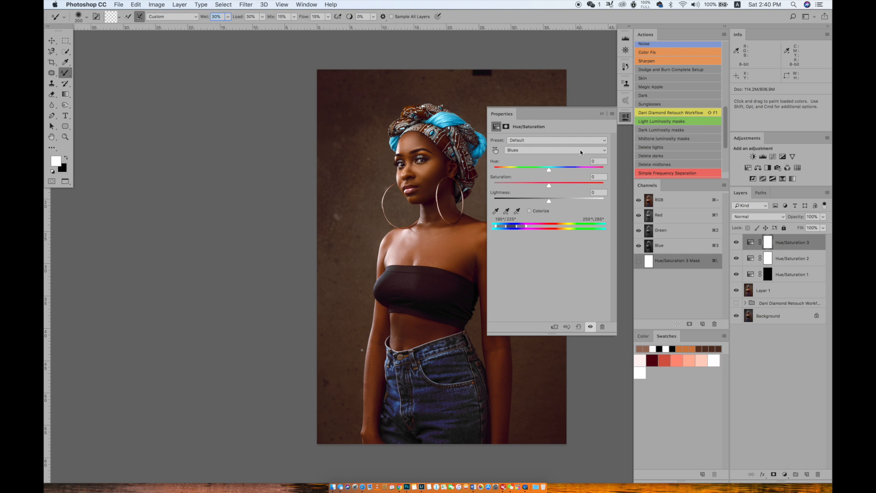
click(580, 152)
click(570, 179)
click(576, 153)
click(563, 145)
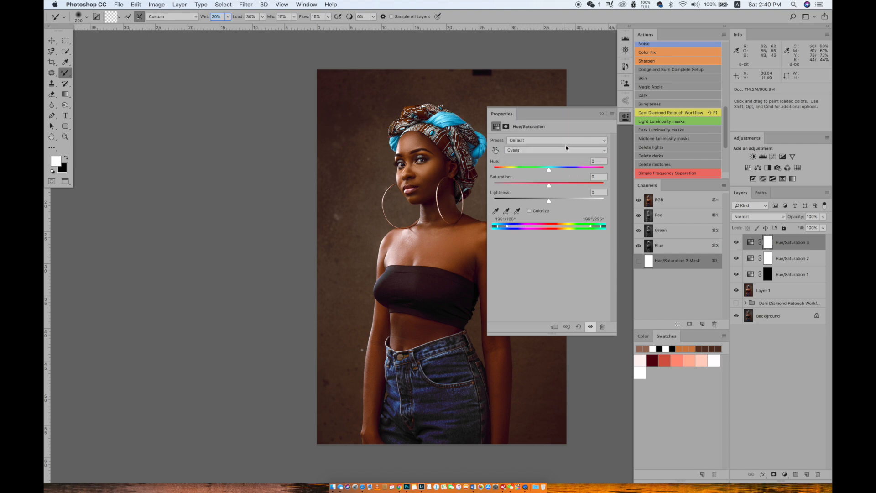
click(571, 147)
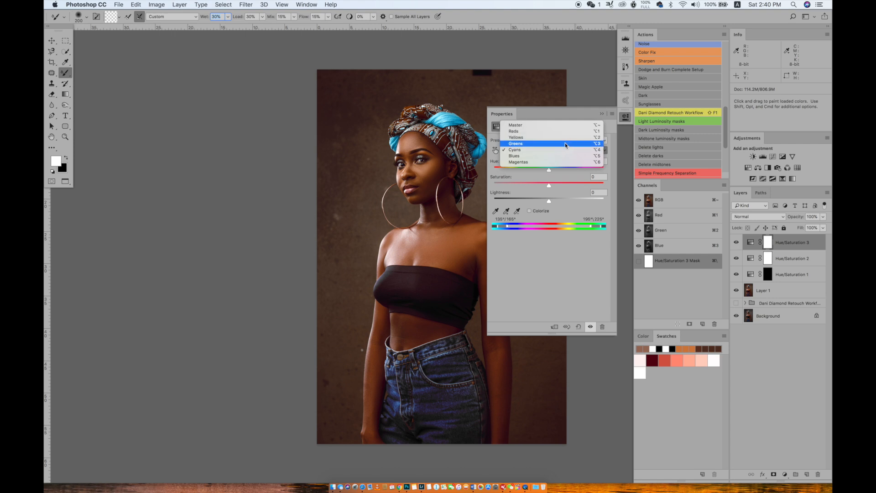
click(570, 144)
drag(547, 186, 466, 187)
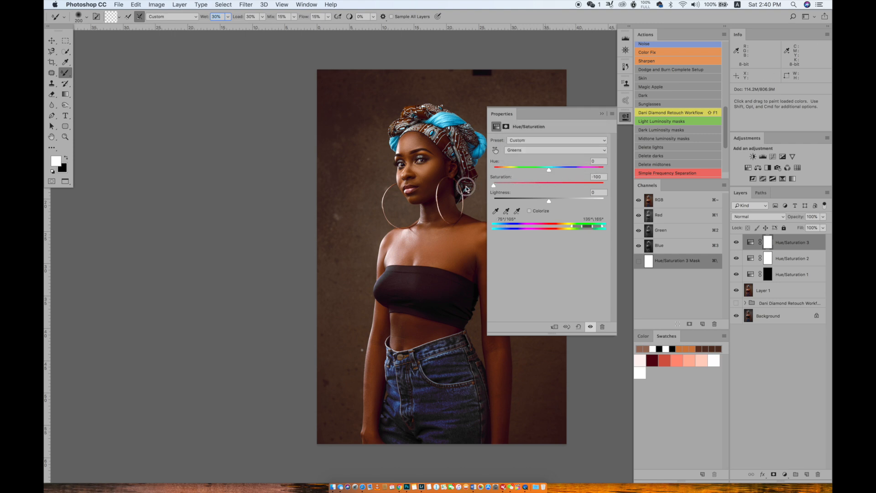
click(576, 150)
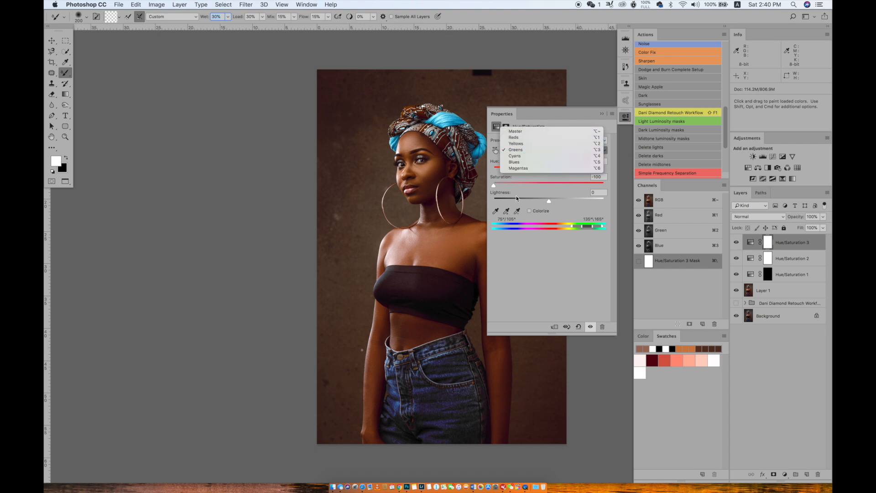
click(528, 189)
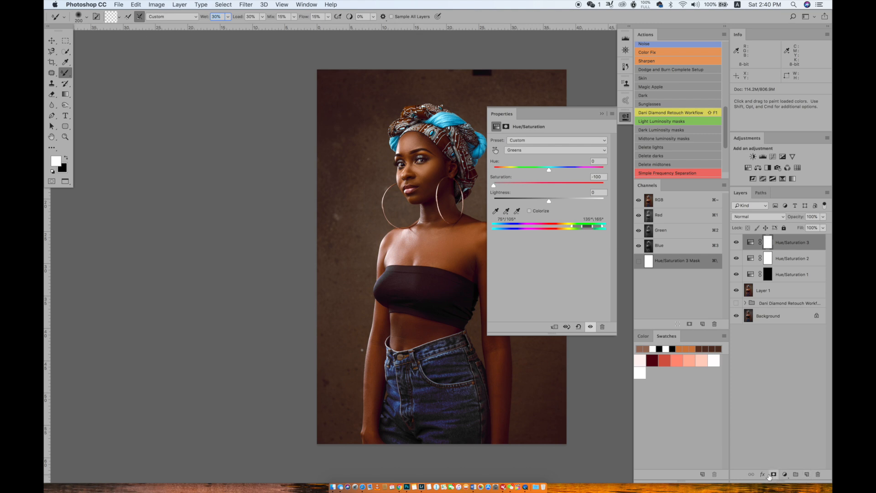
- Add a Solid Color fill layer above Hue/Saturation 3, using the light blue #6fa9ce
click(785, 475)
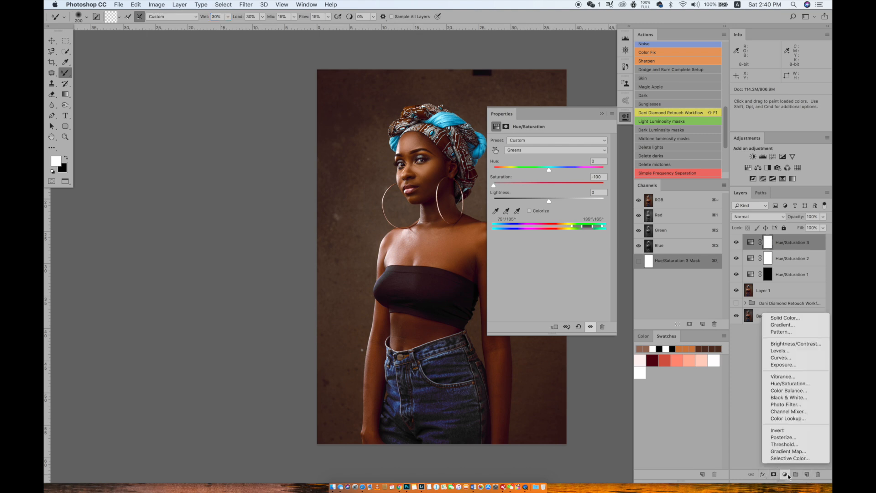
click(810, 321)
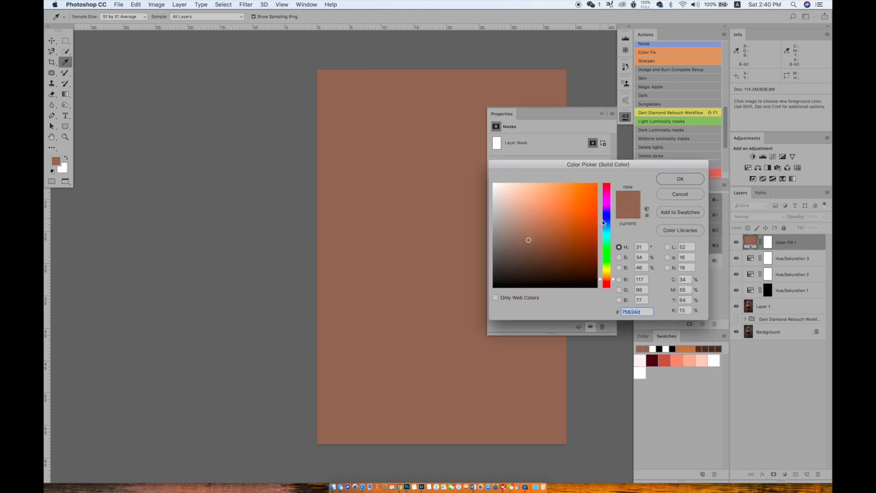
drag(566, 190, 548, 186)
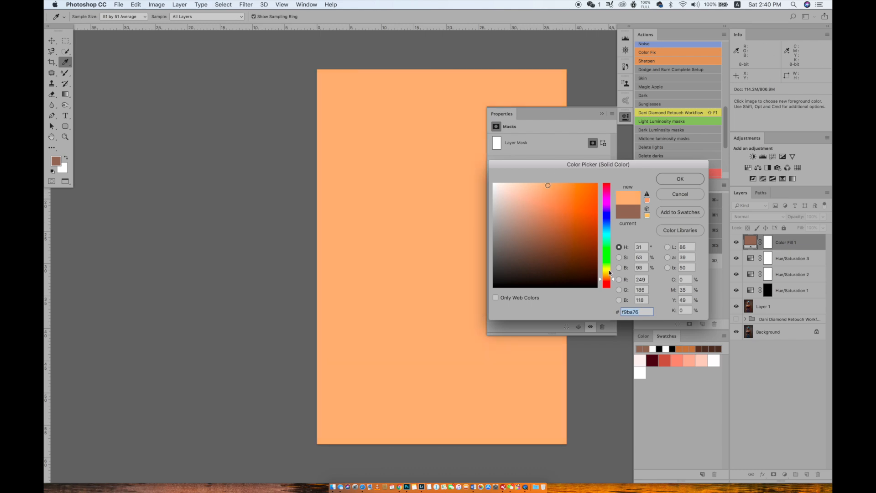
click(610, 271)
drag(579, 258, 571, 239)
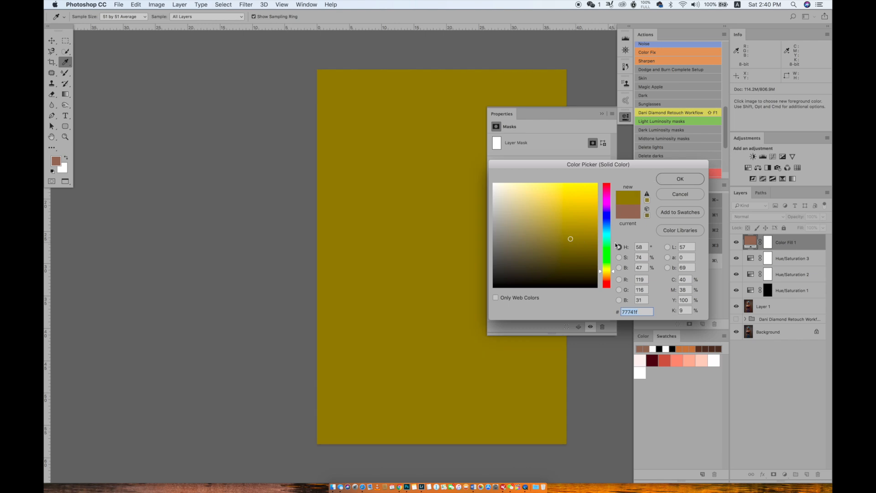
click(603, 212)
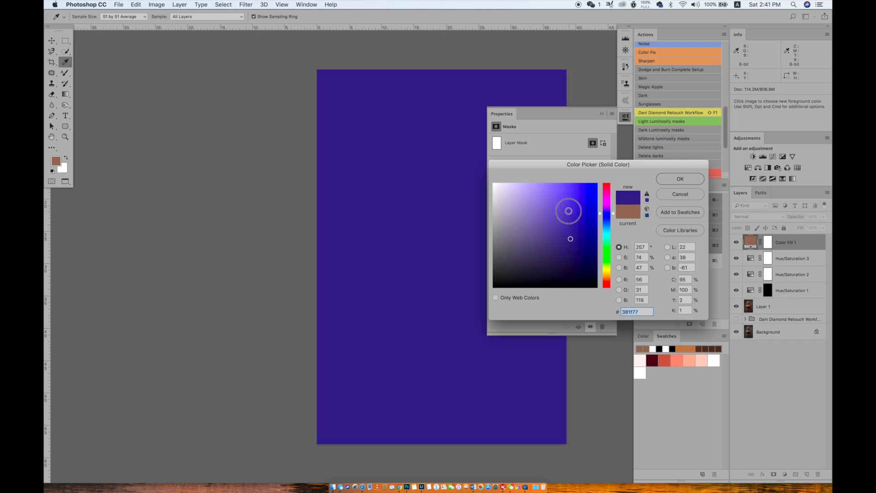
click(572, 211)
mouse_move(572, 212)
mouse_down()
mouse_move(585, 222)
mouse_move(564, 231)
mouse_up()
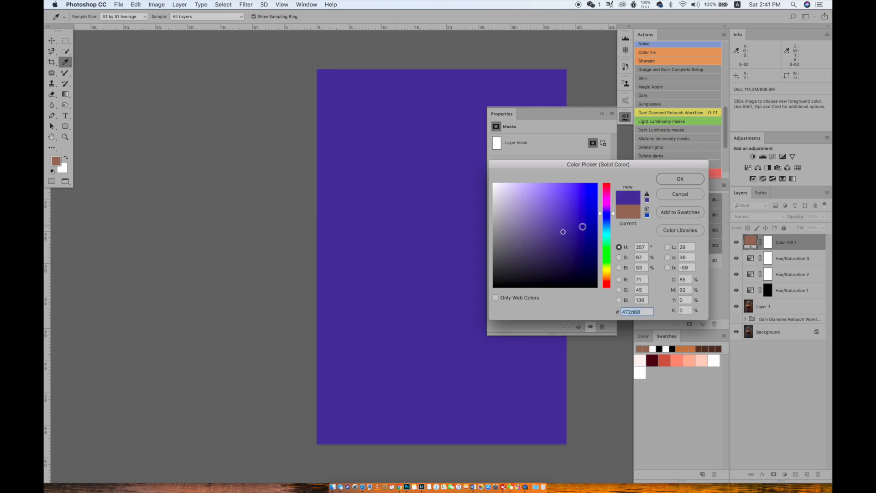
drag(611, 211, 608, 229)
click(541, 203)
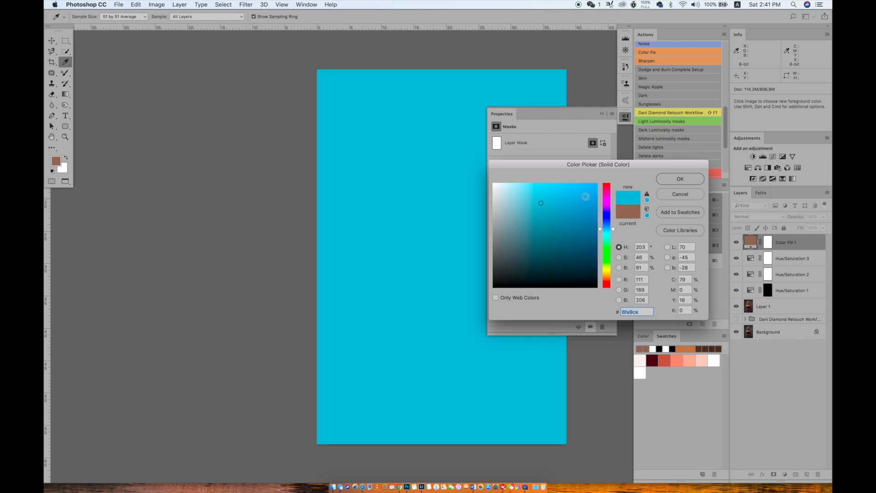
click(680, 179)
- Set the Color Fill 1 layer to Soft Light blending at 14% opacity, and collapse its properties
click(758, 216)
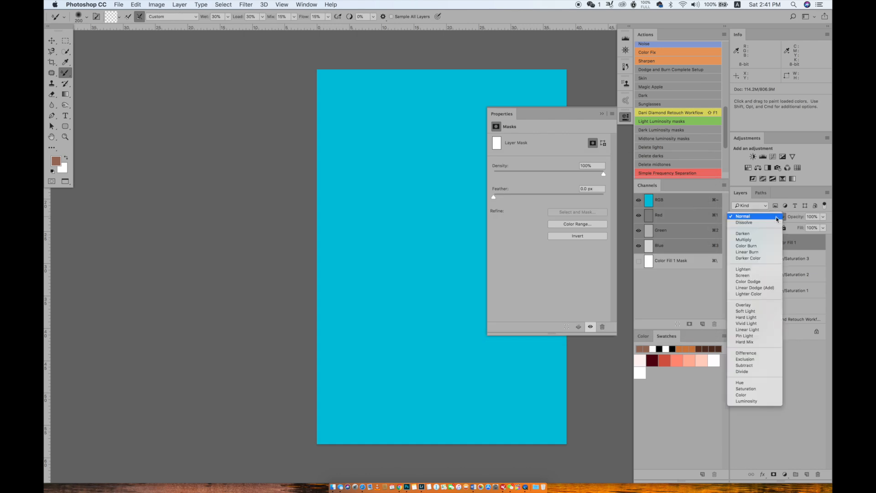
click(761, 312)
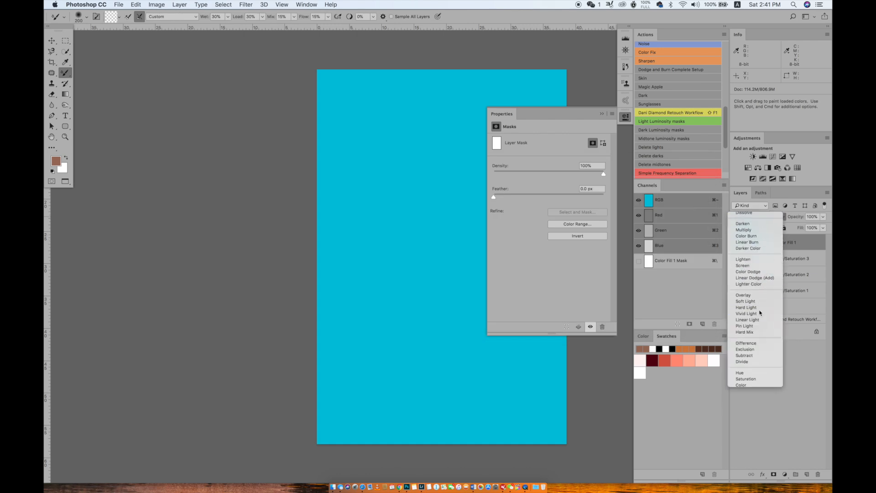
click(824, 217)
drag(825, 227, 792, 229)
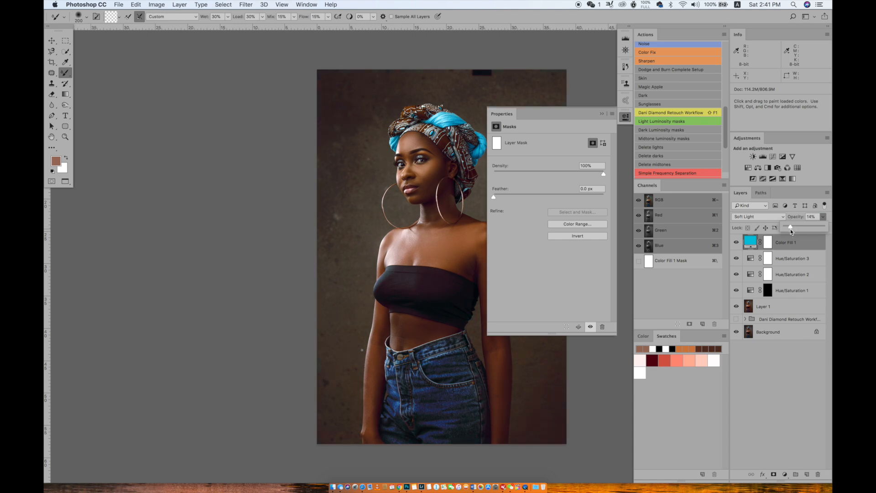
click(826, 174)
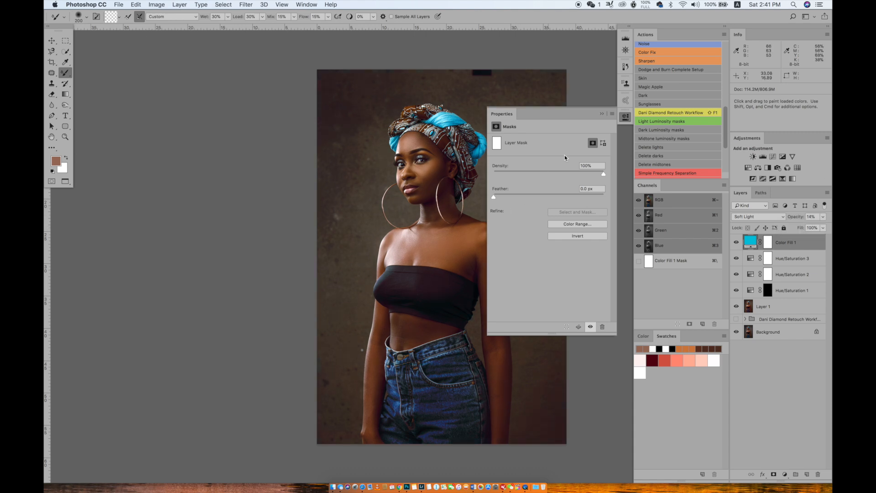
click(602, 115)
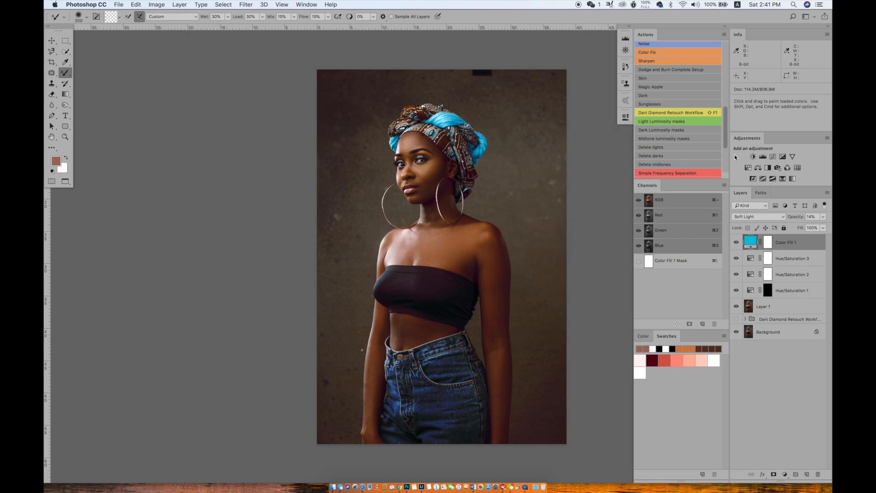
- Merge all layers from Color Fill 1 down to Background into one, and save the file
shift+click(792, 329)
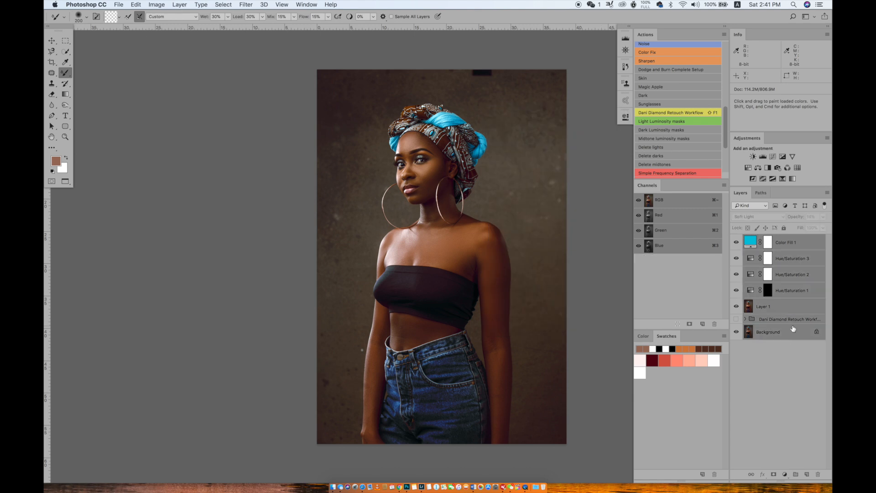
key(super+e)
key(super+s)
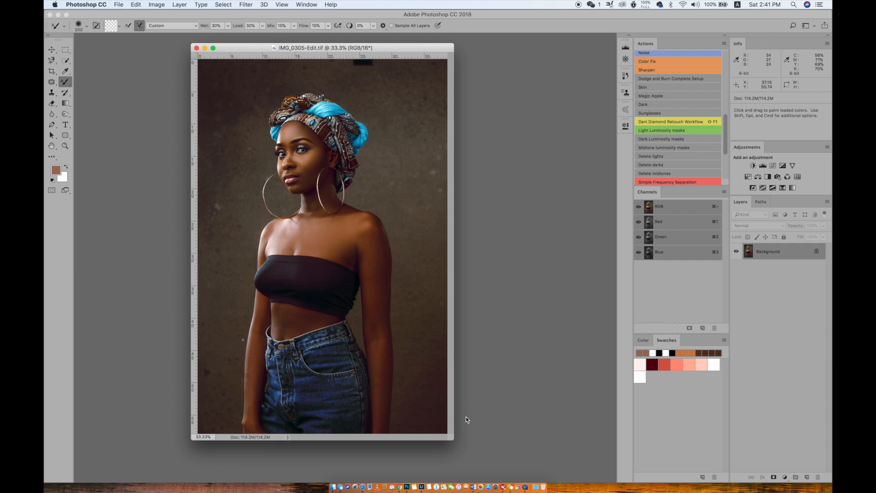
- Switch to Lightroom and compare the original IMG_0305.CR2 with the retouched IMG_0305-Edit.tif
click(423, 484)
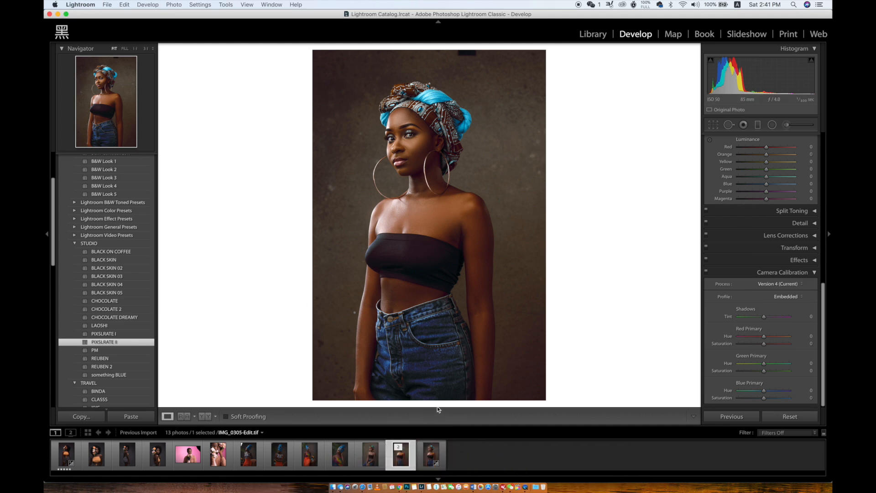
click(426, 462)
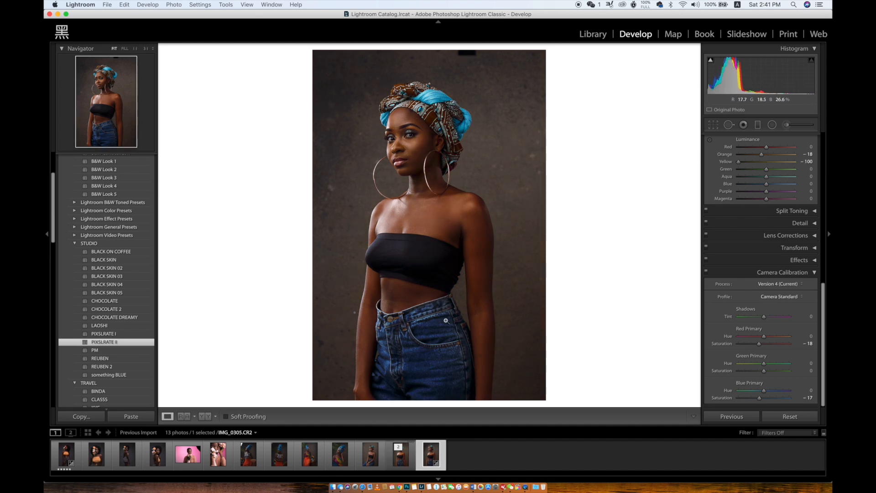
click(401, 463)
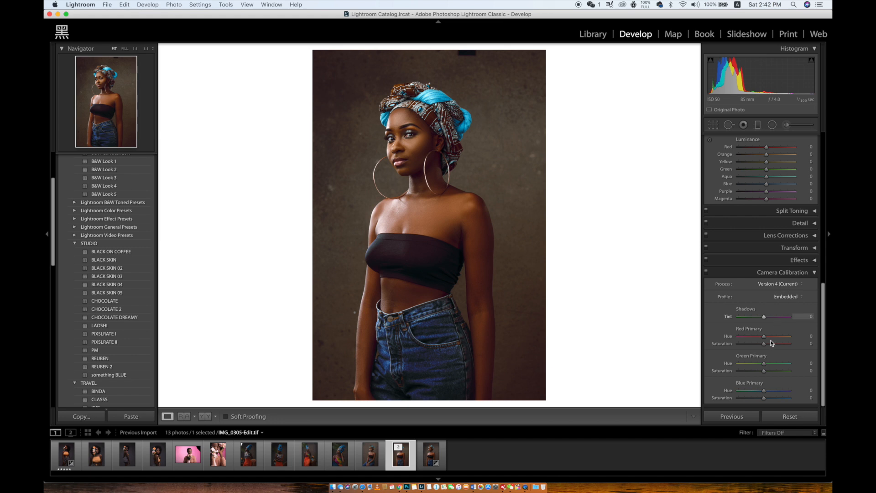
- In the retouched photo's camera calibration, set Blue Primary saturation to -21 and slightly lower Red Primary saturation
mouse_move(765, 401)
mouse_down()
mouse_move(751, 401)
mouse_move(758, 401)
mouse_up()
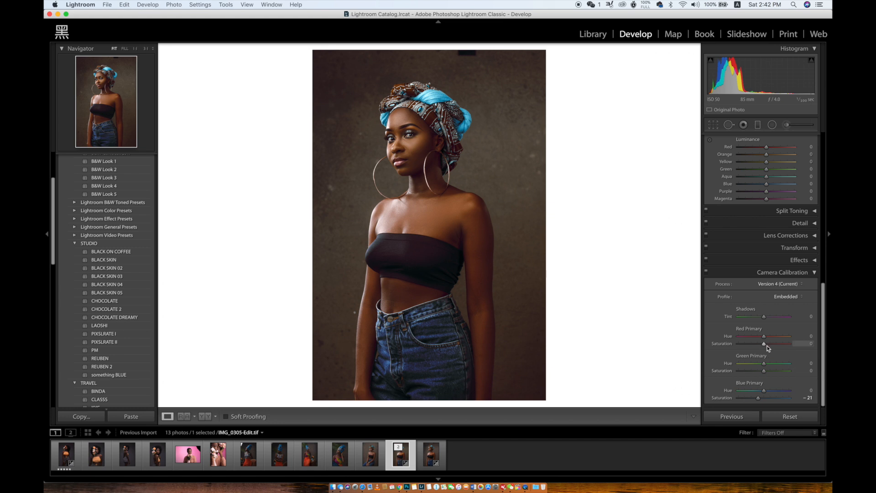
drag(764, 344, 760, 348)
- Set the HSL saturation of Red to +4, Orange to +18 and Yellow to -33
drag(823, 342, 831, 231)
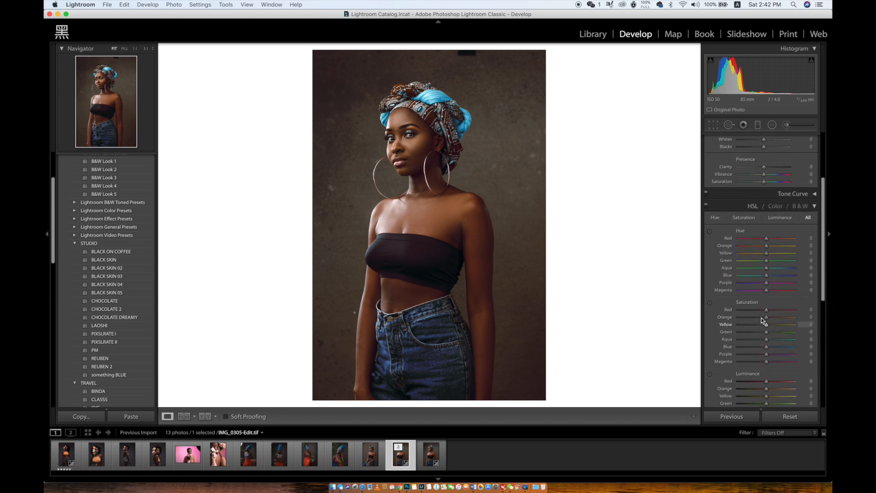
drag(767, 319, 771, 319)
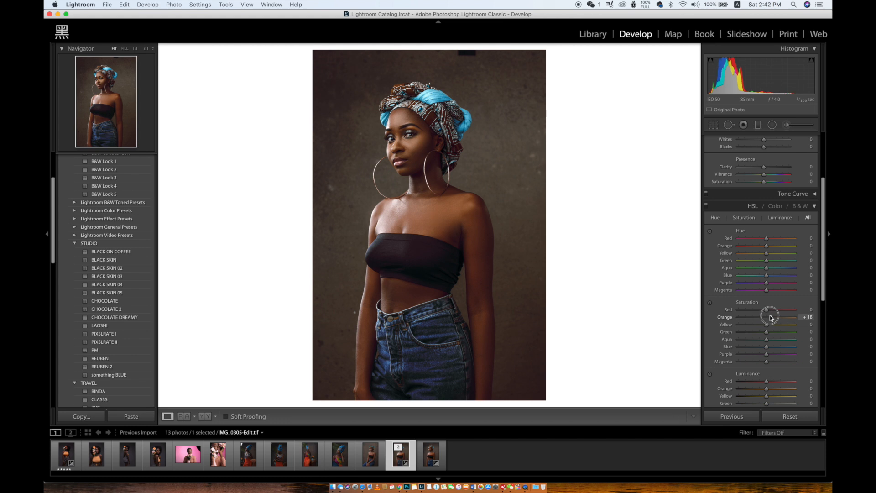
drag(767, 325, 758, 326)
- Set the portrait's Shadows to +30, Whites to +17 and white balance Temp to -9
drag(822, 286, 819, 254)
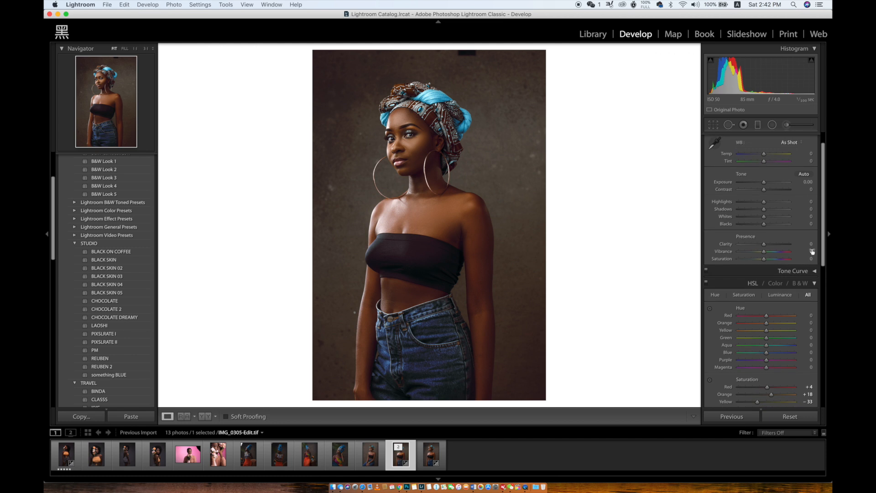
drag(764, 209, 772, 210)
drag(766, 217, 770, 217)
drag(823, 192, 823, 182)
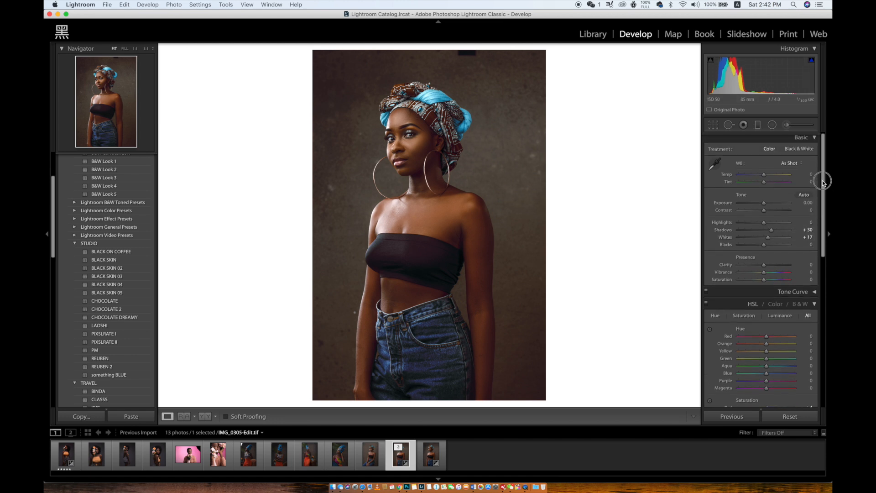
click(765, 177)
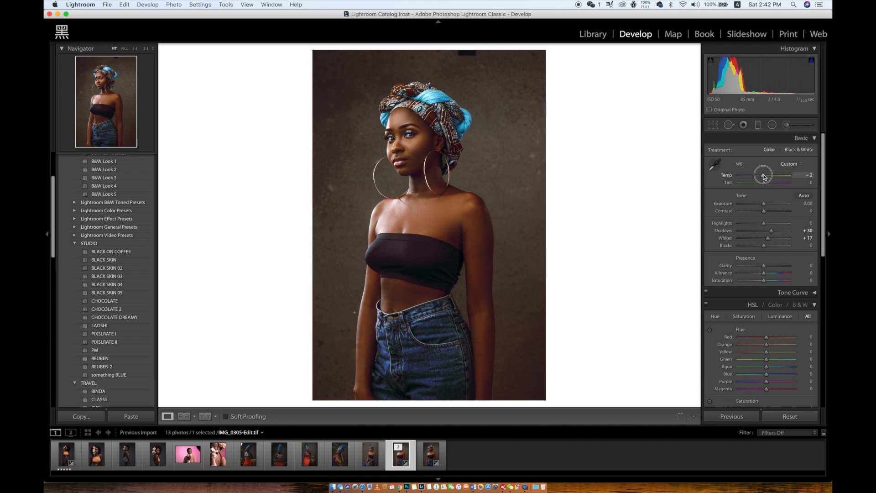
drag(764, 176, 761, 177)
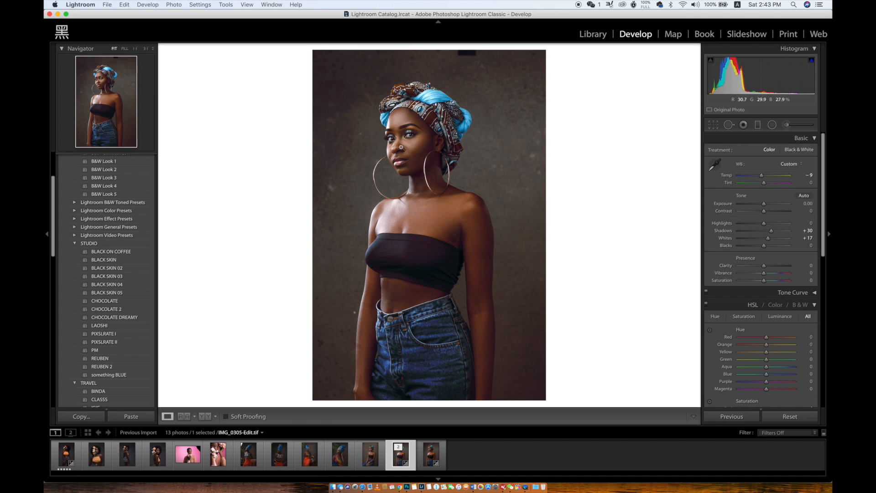
- Open the export settings for IMG_0305-Edit.tif and name the destination subfolder PIXSLRATE
right_click(407, 462)
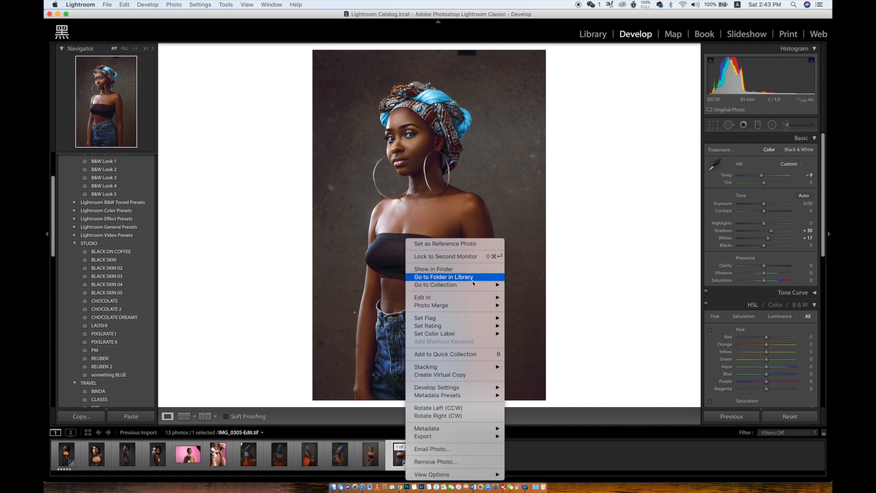
mouse_move(475, 437)
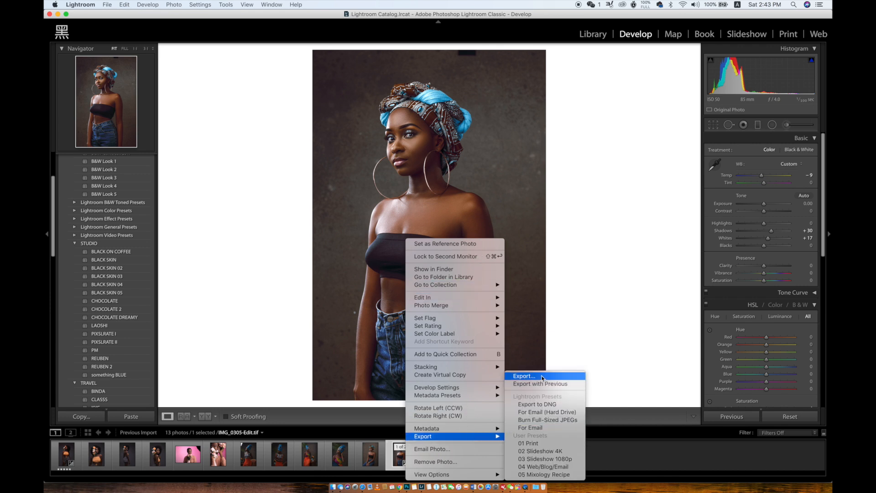
click(541, 379)
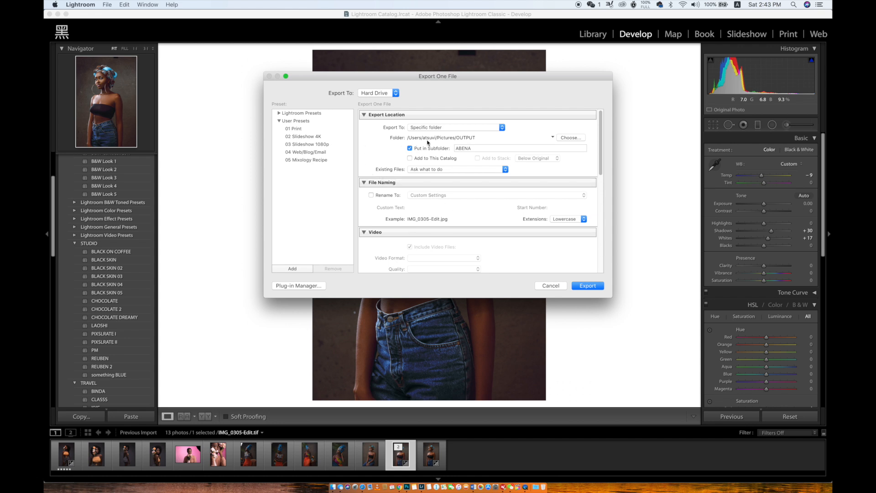
double_click(470, 147)
text(PIXSLRATE)
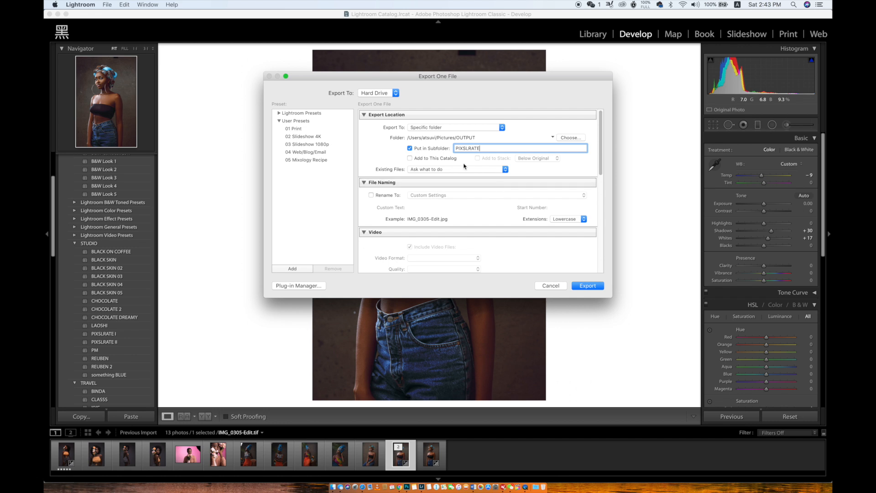
- Export the photo after checking the remaining export settings, and preview the exported IMG_0305-Edit.jpg in Finder
scroll(604, 152, down, 4)
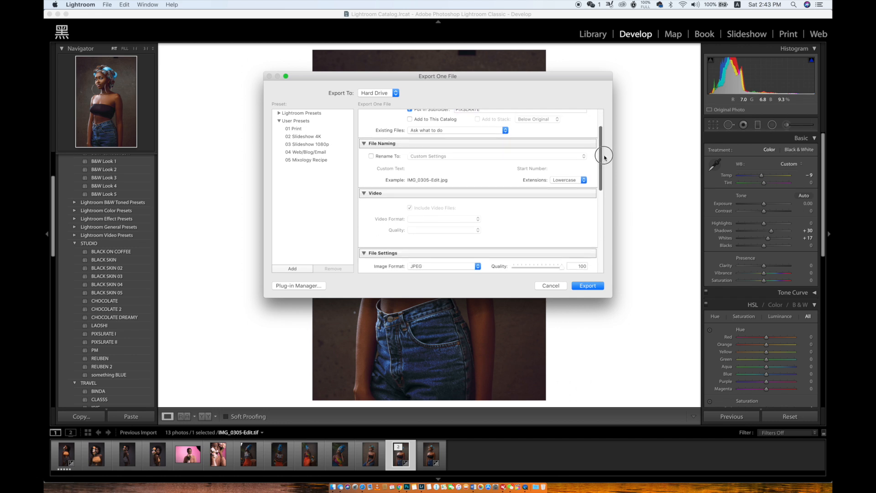
scroll(605, 160, down, 6)
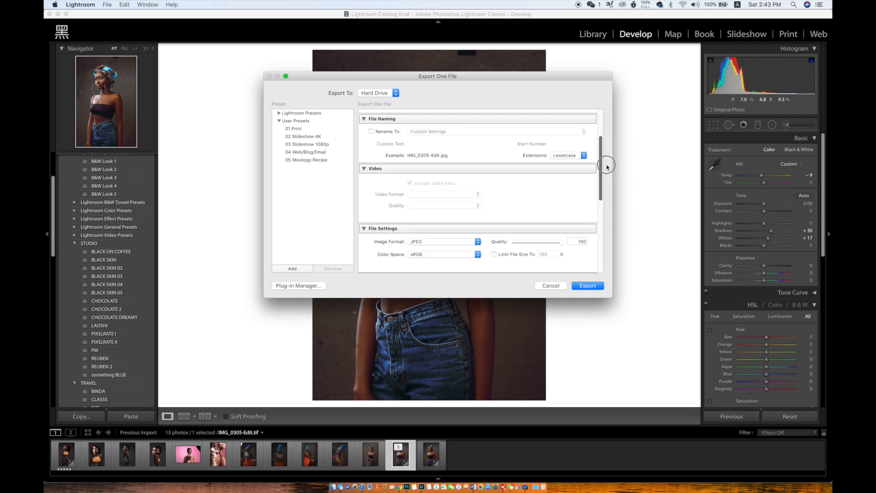
scroll(614, 190, down, 1)
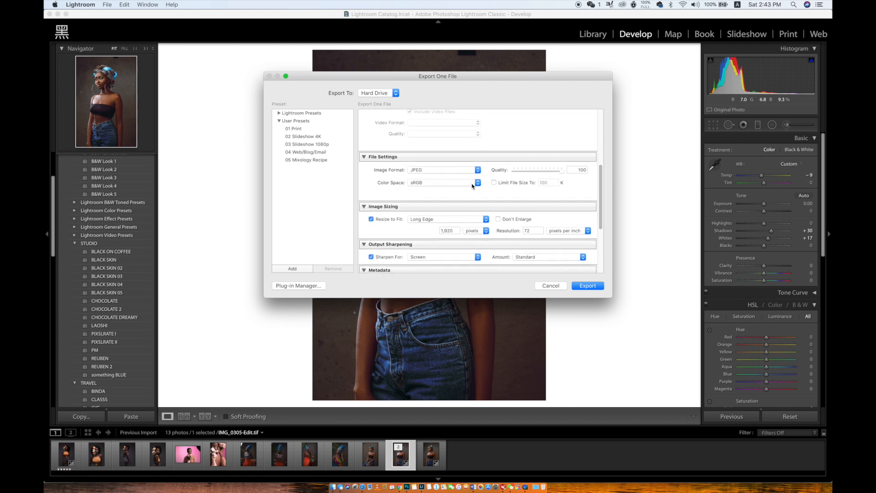
drag(602, 171, 551, 193)
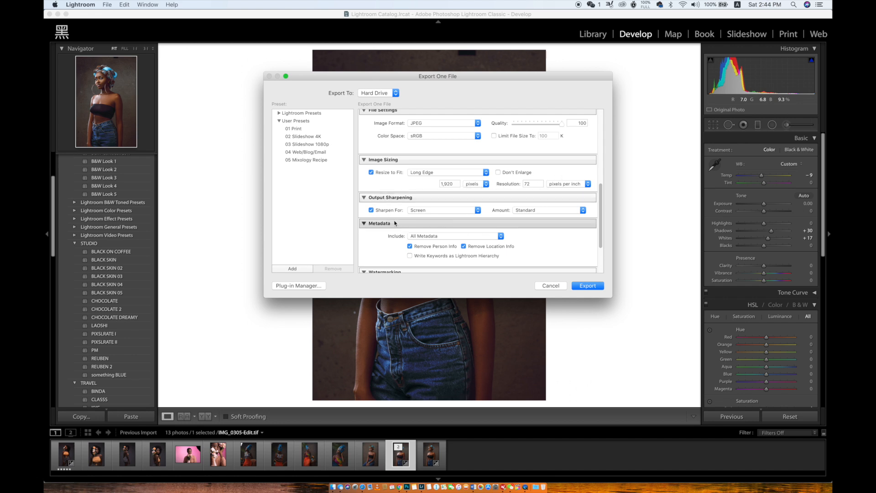
drag(601, 204, 601, 230)
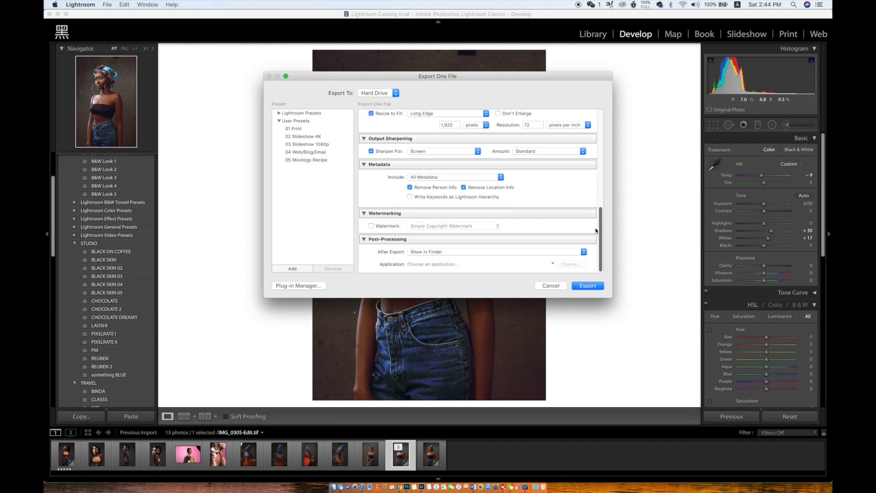
click(589, 286)
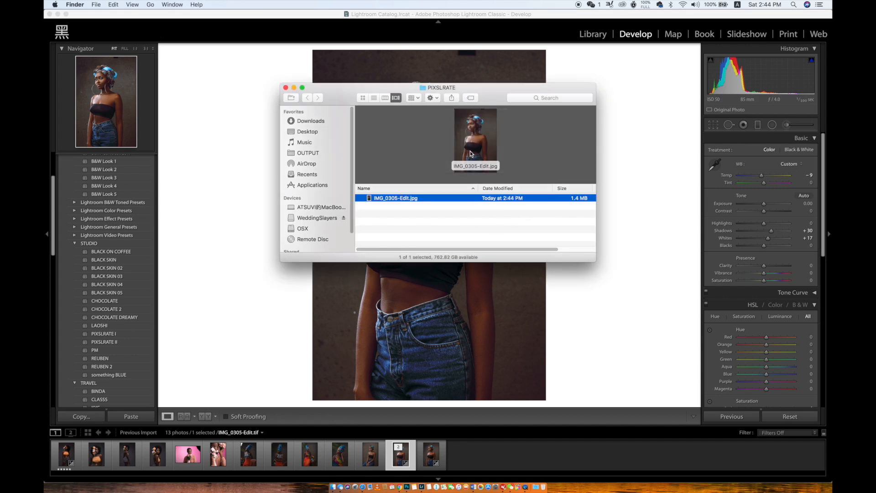
key(space)
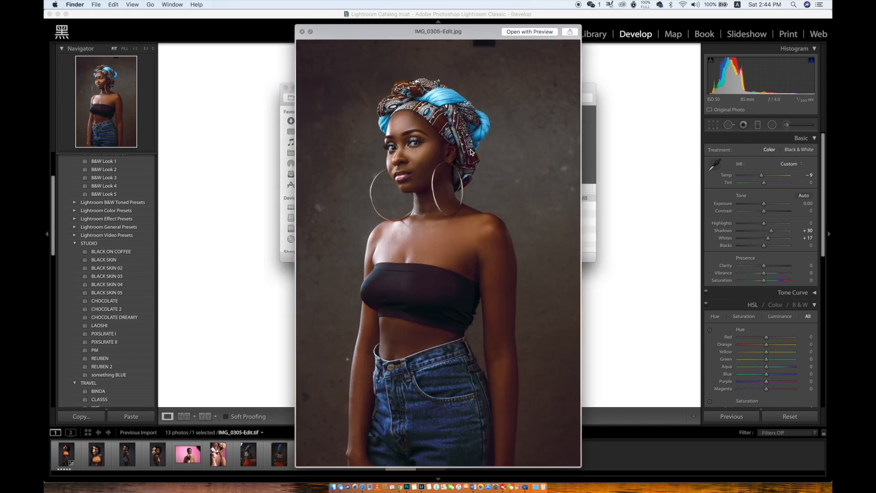